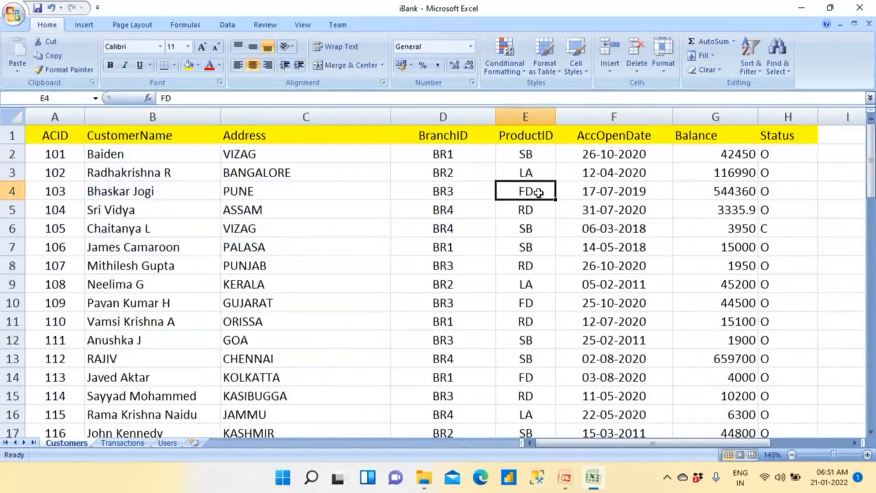
- Examine the product codes in the ProductID column of the Customers sheet
{"action": "left_click", "coordinate": [534, 210]}
{"action": "left_click", "coordinate": [533, 228]}
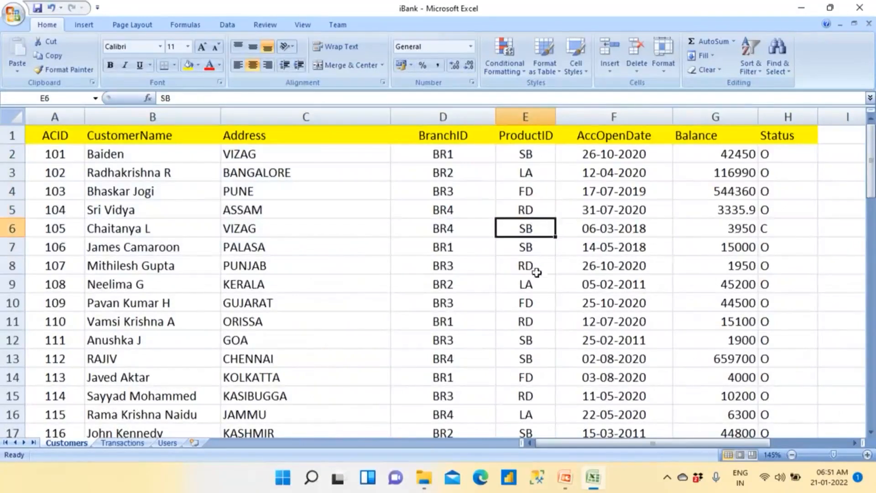
{"action": "left_click_drag", "start_coordinate": [538, 155], "coordinate": [551, 345]}
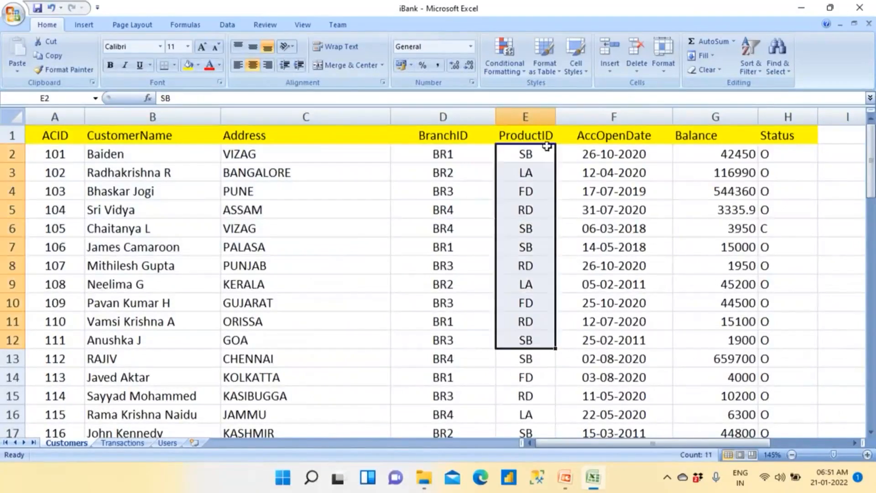
{"action": "left_click", "coordinate": [546, 135]}
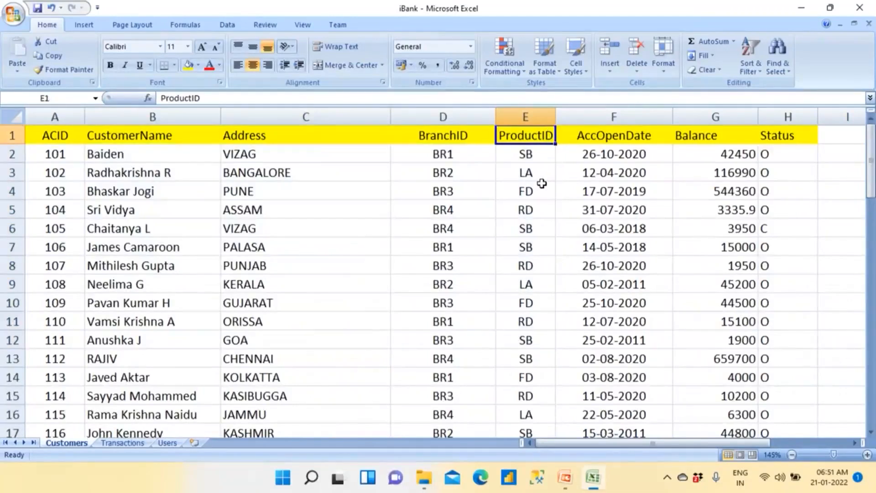
{"action": "left_click", "coordinate": [538, 155]}
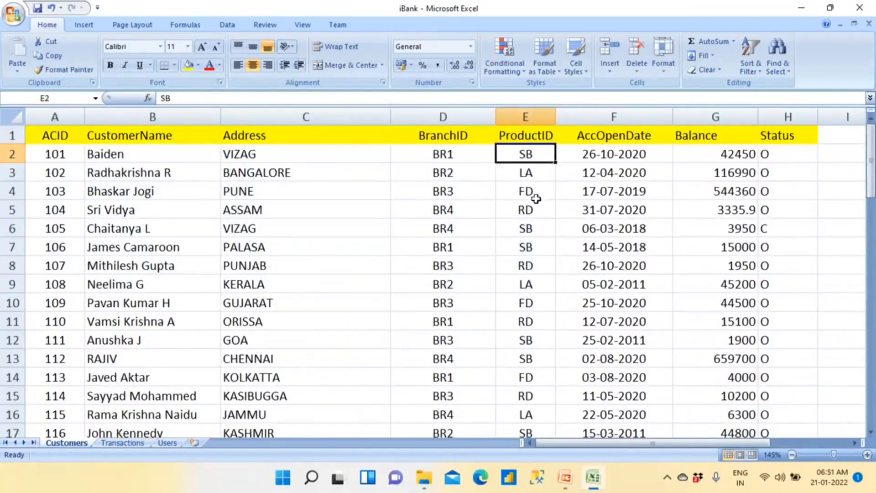
{"action": "left_click", "coordinate": [529, 170]}
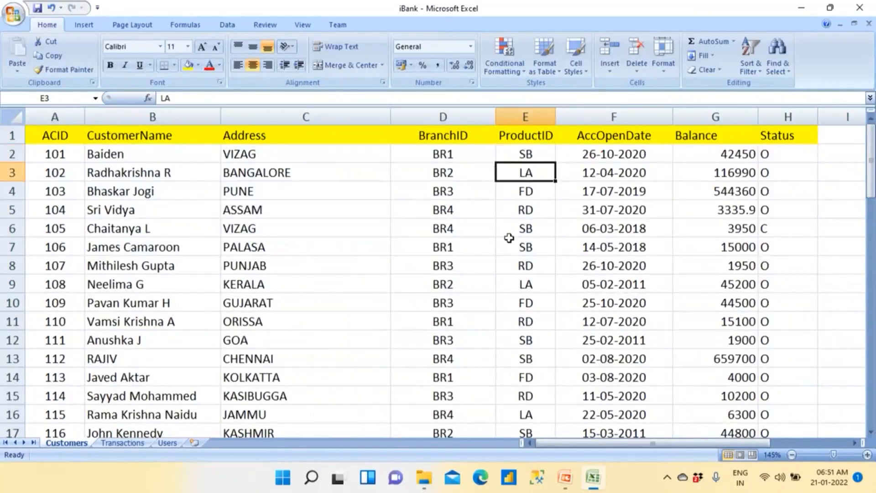
{"action": "left_click", "coordinate": [531, 211]}
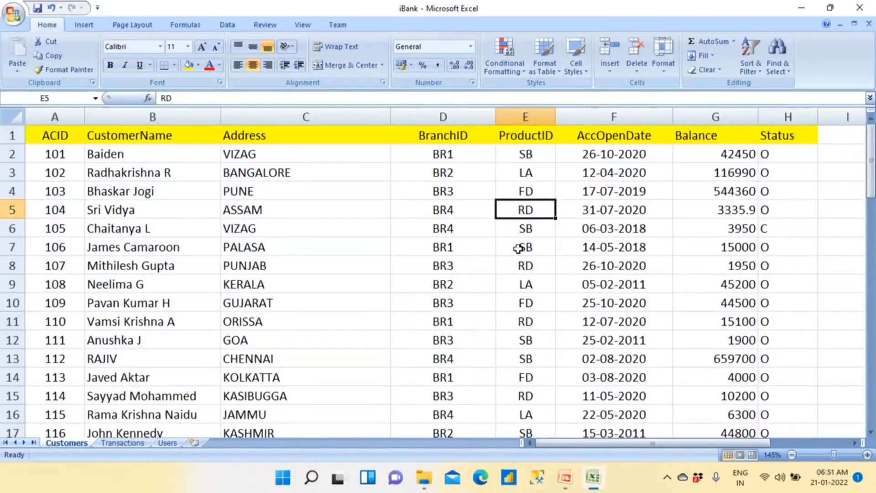
{"action": "left_click", "coordinate": [534, 152]}
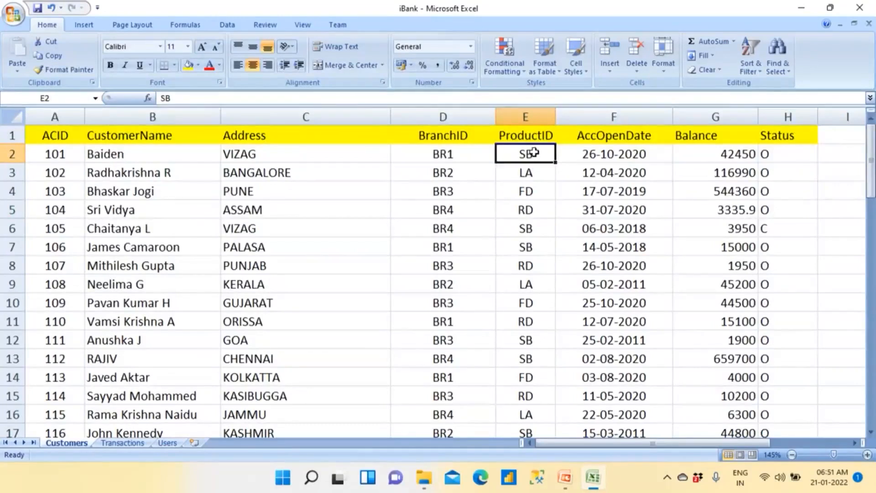
- Open the Users sheet and review its list of product IDs
{"action": "left_click", "coordinate": [170, 444]}
{"action": "left_click", "coordinate": [206, 344]}
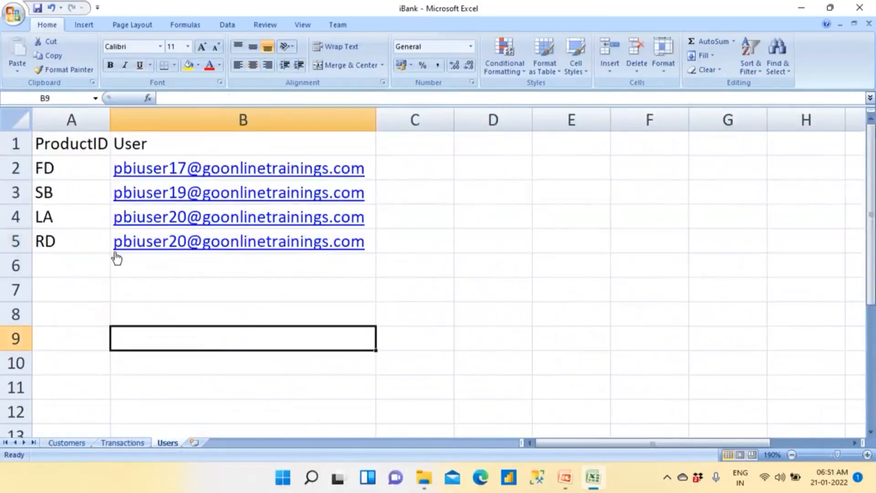
{"action": "left_click_drag", "start_coordinate": [68, 166], "coordinate": [69, 249]}
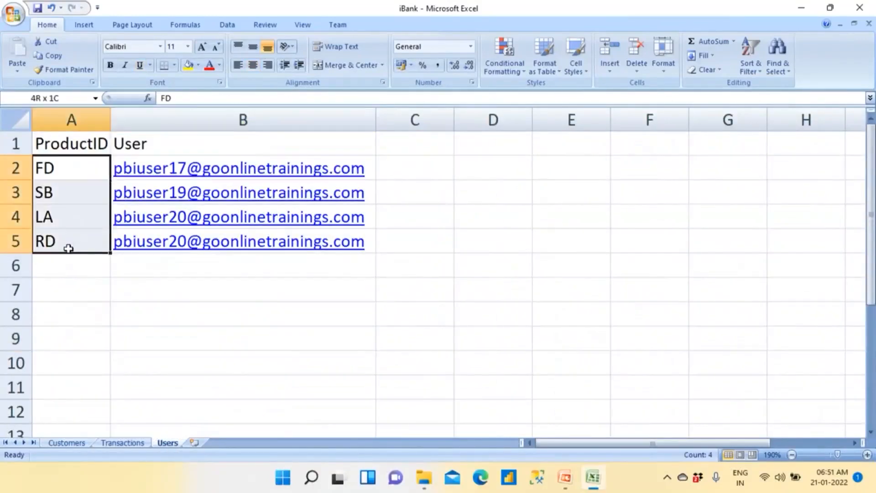
{"action": "left_click", "coordinate": [80, 312]}
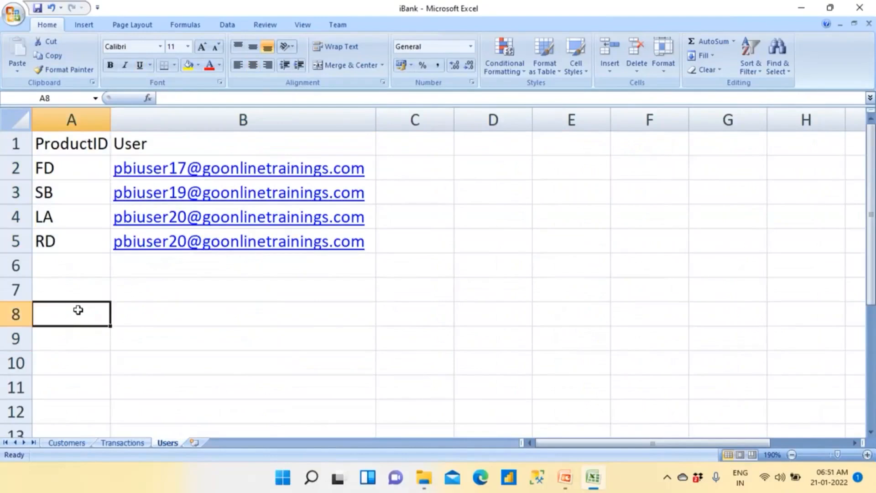
- Review which user account is assigned to each of the FD, SB, LA and RD products in the Users sheet
{"action": "left_click", "coordinate": [71, 168]}
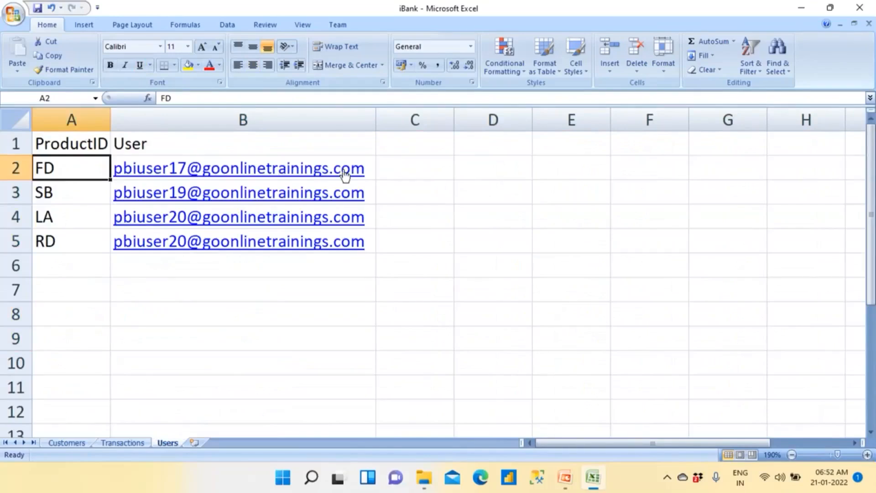
{"action": "left_click", "coordinate": [388, 168]}
{"action": "left_click", "coordinate": [64, 190]}
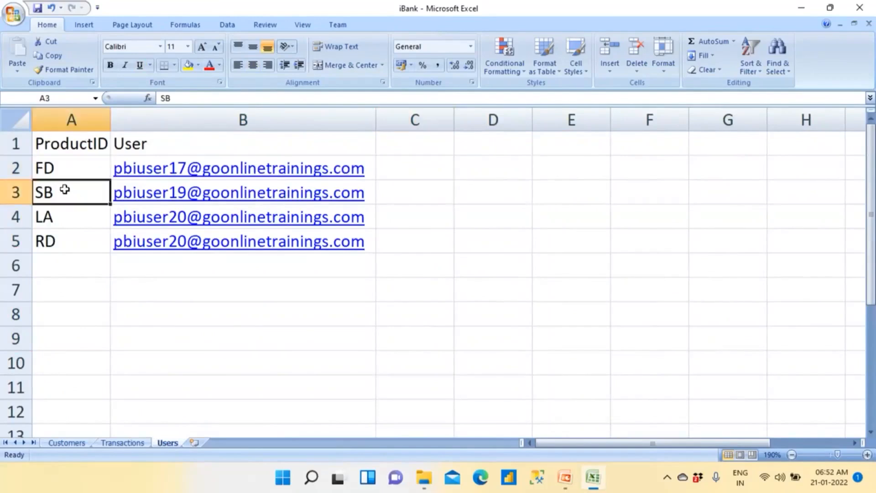
{"action": "left_click", "coordinate": [397, 192]}
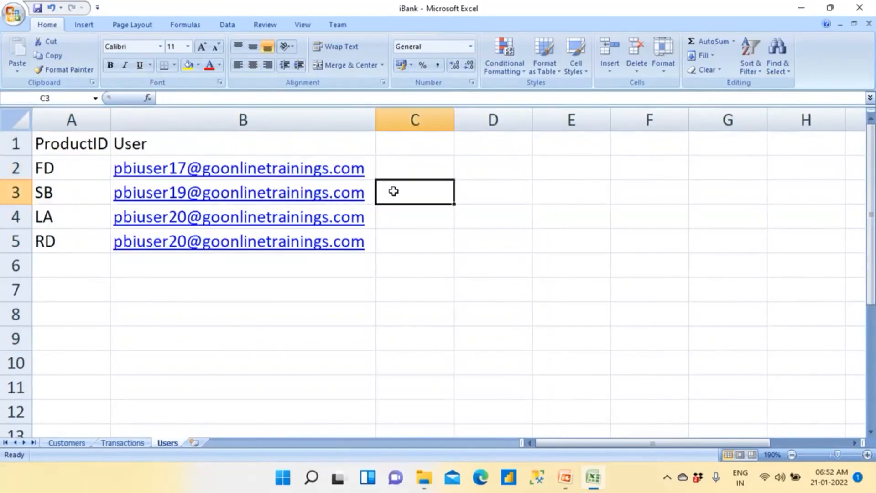
{"action": "left_click", "coordinate": [66, 219]}
{"action": "left_click_drag", "start_coordinate": [66, 219], "coordinate": [370, 270]}
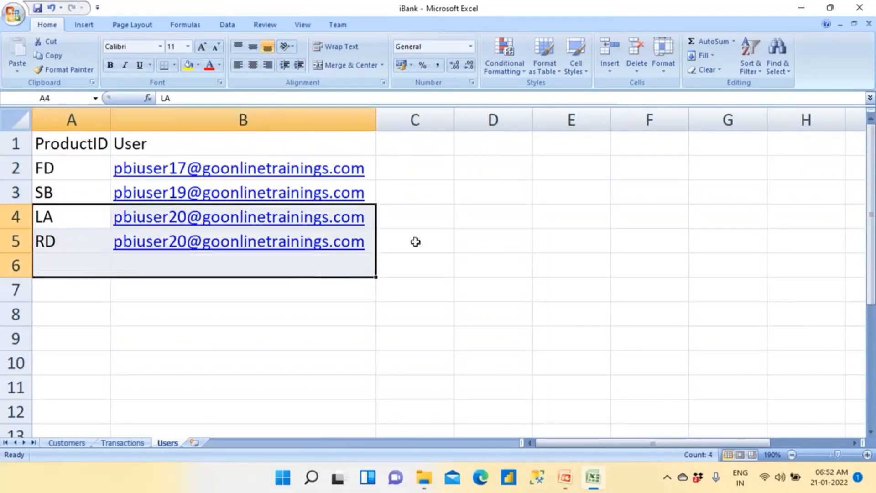
{"action": "left_click_drag", "start_coordinate": [417, 216], "coordinate": [120, 257]}
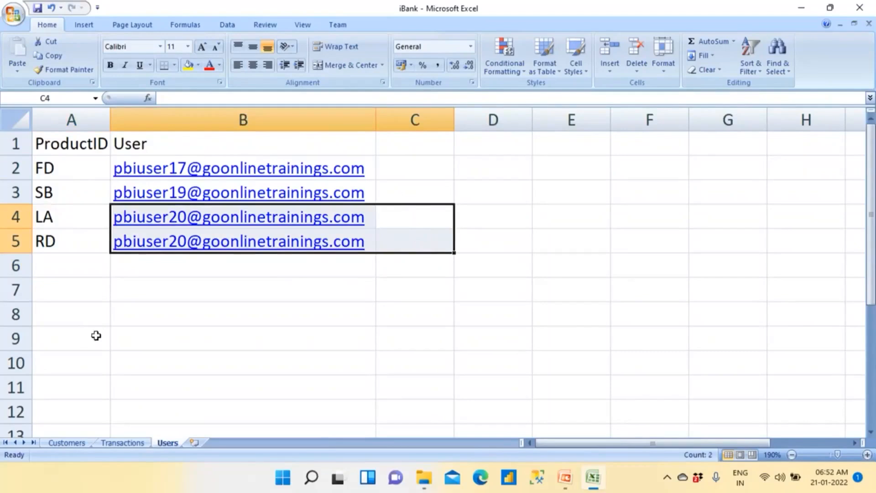
{"action": "left_click_drag", "start_coordinate": [62, 219], "coordinate": [58, 244]}
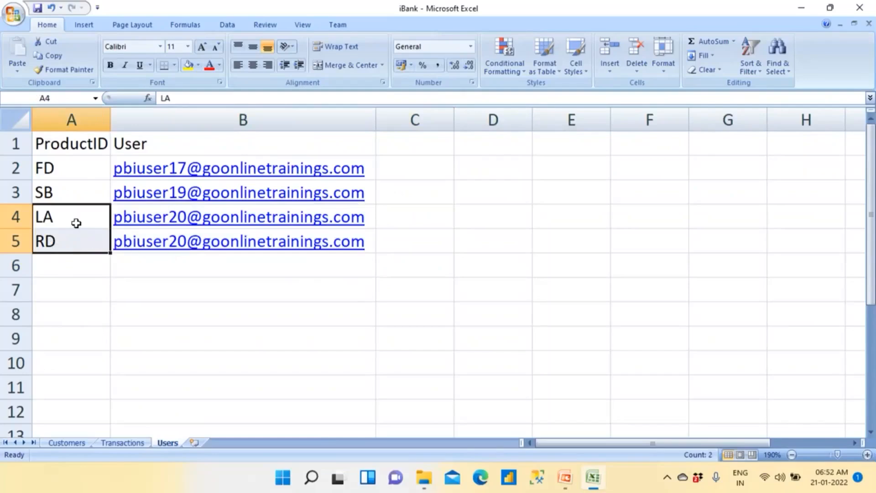
{"action": "left_click_drag", "start_coordinate": [63, 165], "coordinate": [64, 268]}
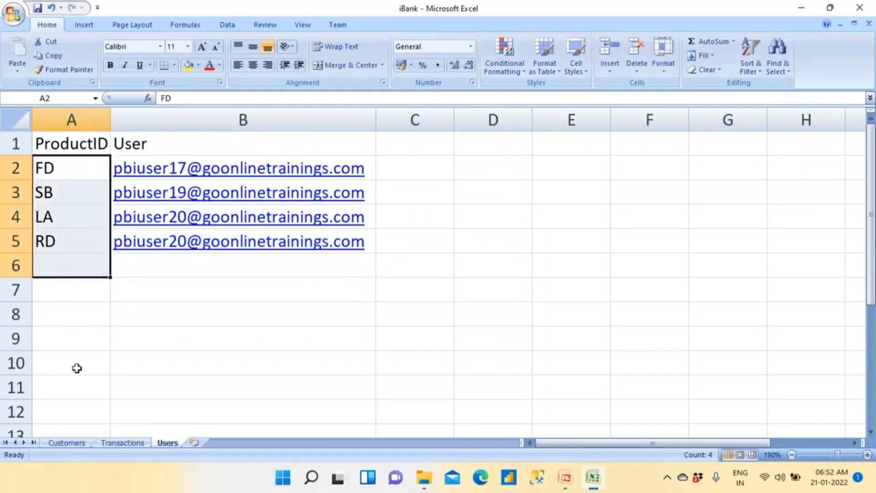
- Check the distinct ProductID values in the Customers sheet with a temporary filter, leaving the data unfiltered
{"action": "left_click", "coordinate": [67, 442]}
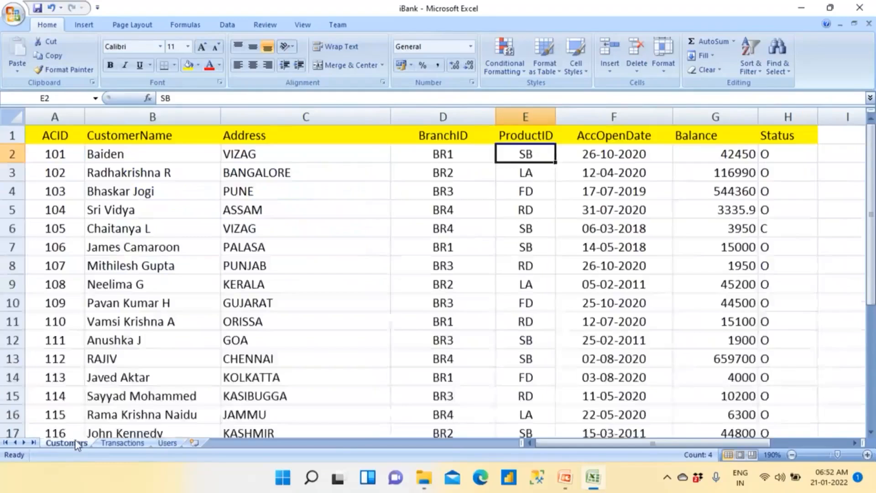
{"action": "left_click", "coordinate": [539, 135]}
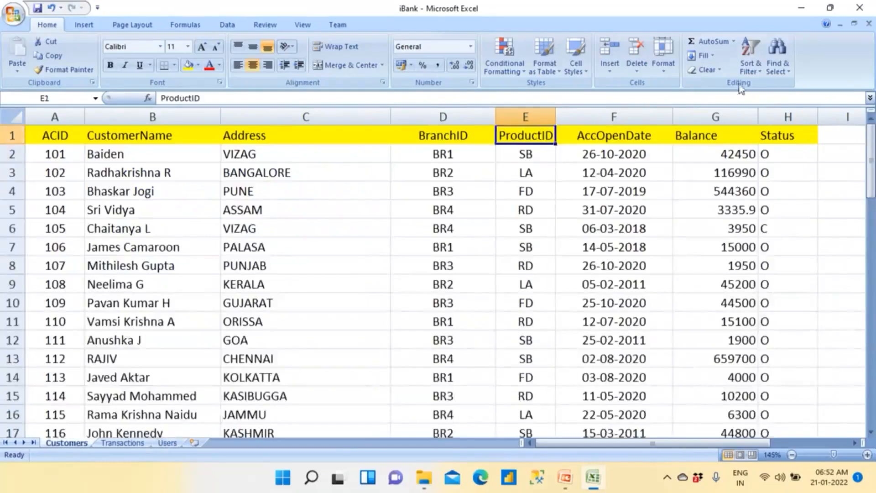
{"action": "left_click", "coordinate": [751, 57]}
{"action": "left_click", "coordinate": [765, 129]}
{"action": "left_click", "coordinate": [549, 137]}
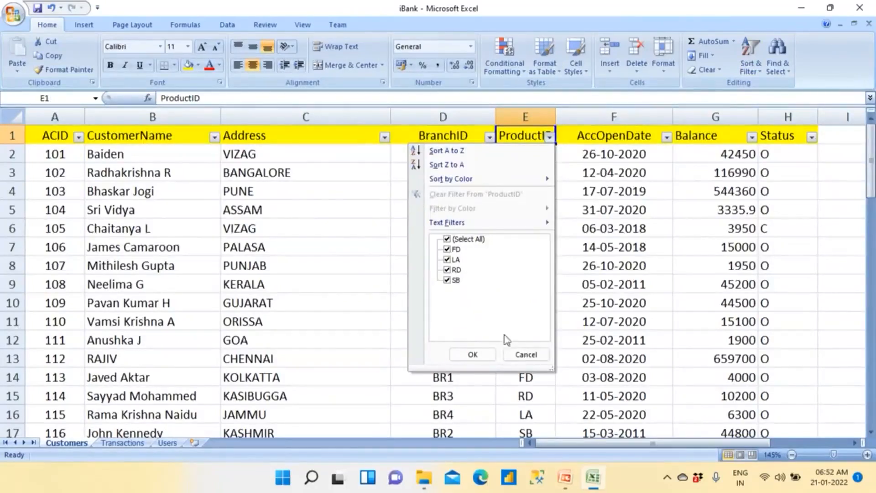
{"action": "left_click", "coordinate": [524, 355]}
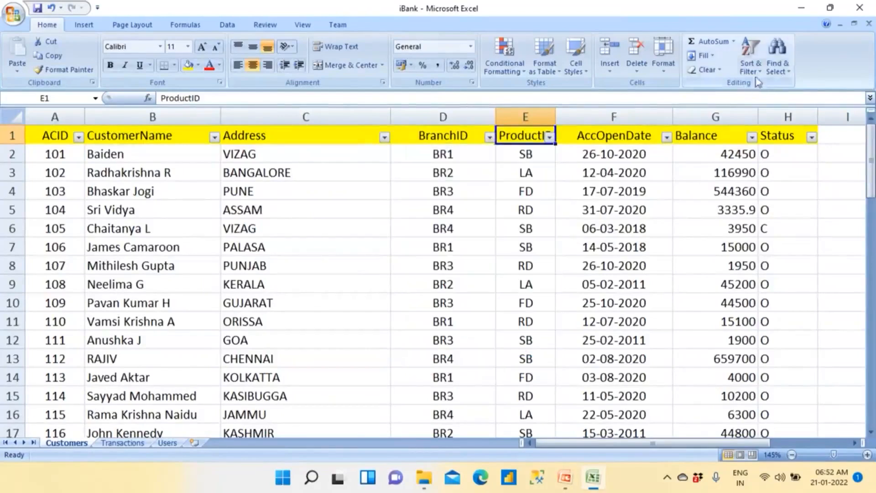
{"action": "left_click", "coordinate": [750, 53]}
{"action": "left_click", "coordinate": [768, 129]}
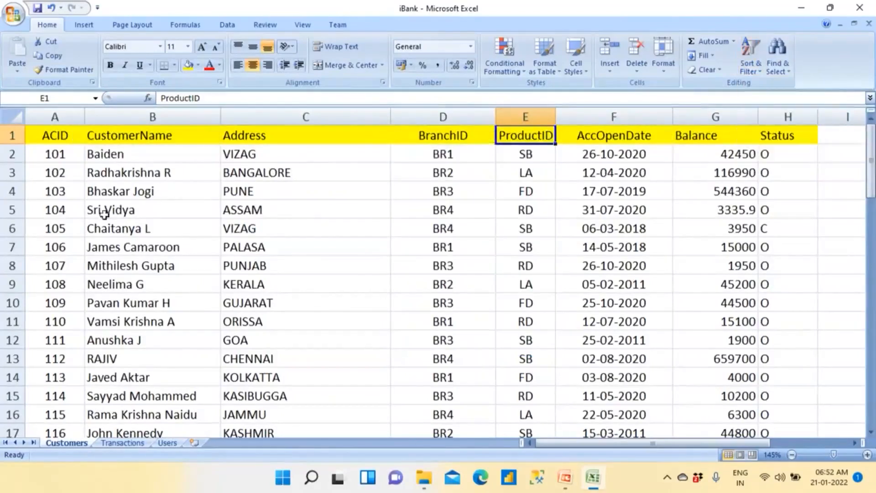
- Switch to Power BI Desktop, dismiss the startup screen and connect to the iBank.xlsx Excel workbook in the SourceData folder
{"action": "left_click", "coordinate": [514, 480]}
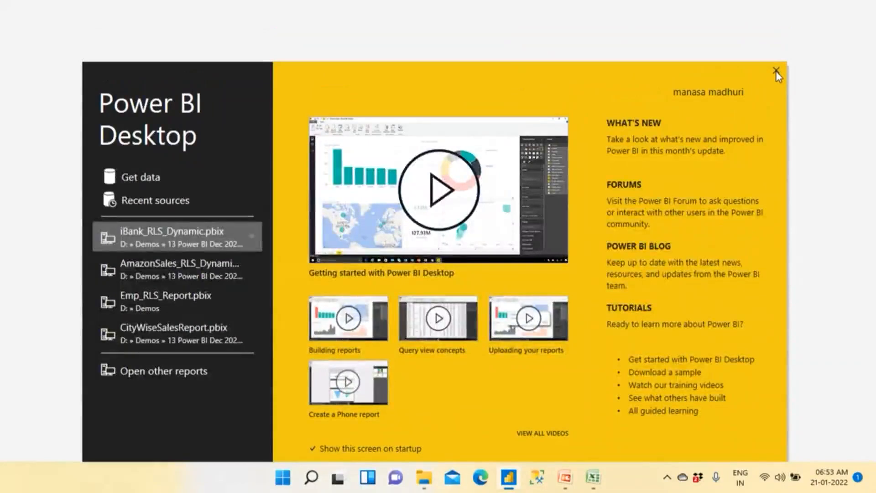
{"action": "left_click", "coordinate": [776, 72]}
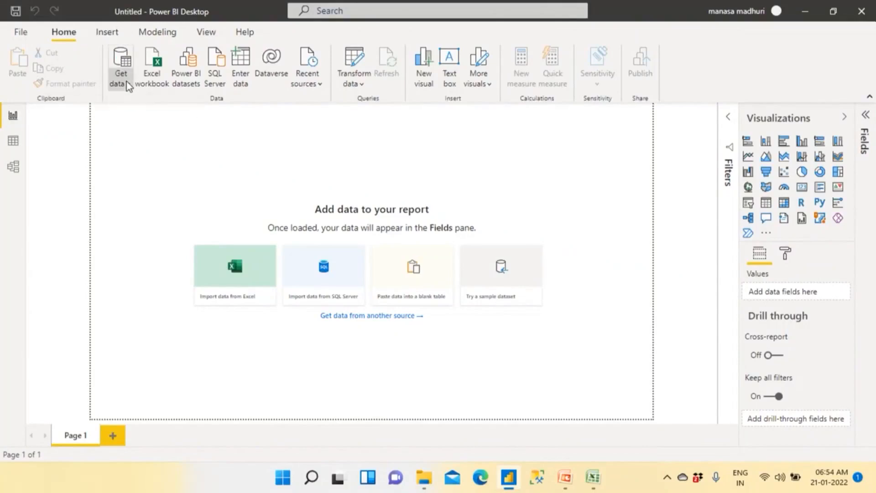
{"action": "left_click", "coordinate": [127, 81]}
{"action": "left_click", "coordinate": [148, 125]}
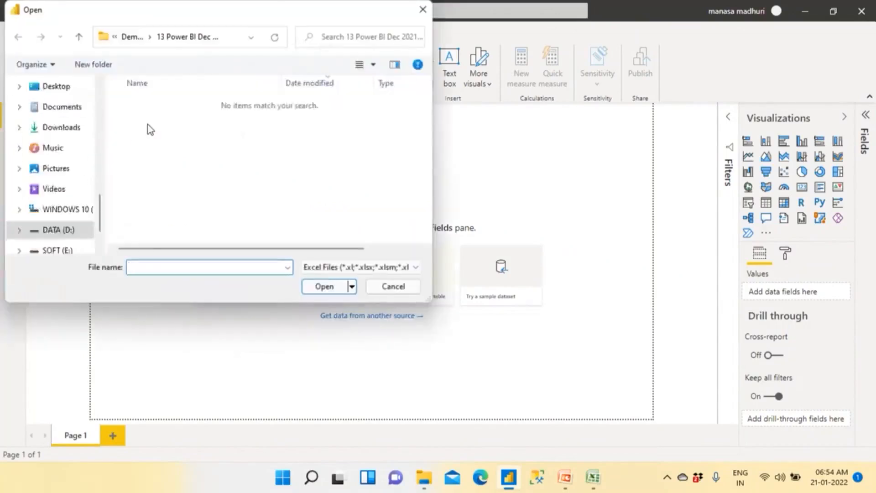
{"action": "scroll", "coordinate": [80, 199], "scroll_direction": "up", "scroll_amount": 5}
{"action": "scroll", "coordinate": [80, 199], "scroll_direction": "down", "scroll_amount": 1}
{"action": "scroll", "coordinate": [80, 199], "scroll_direction": "up", "scroll_amount": 3}
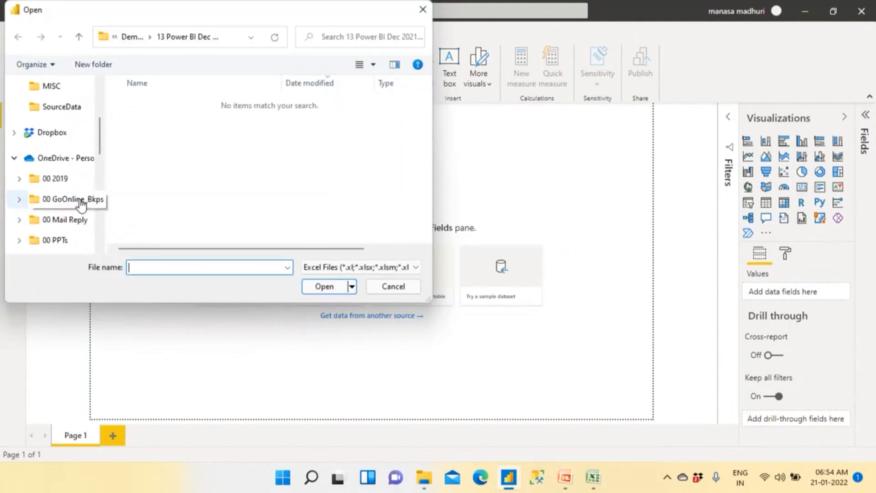
{"action": "left_click", "coordinate": [59, 108]}
{"action": "left_click", "coordinate": [137, 104]}
{"action": "left_click", "coordinate": [318, 287]}
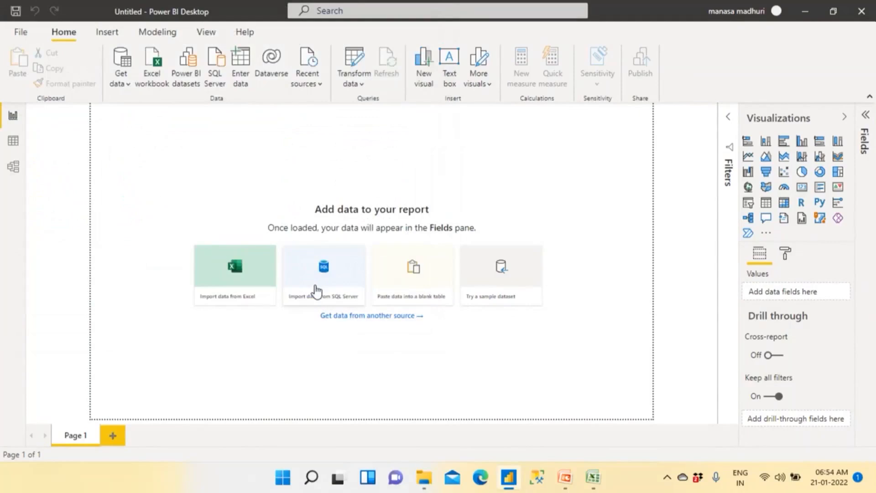
{"action": "left_click", "coordinate": [316, 291]}
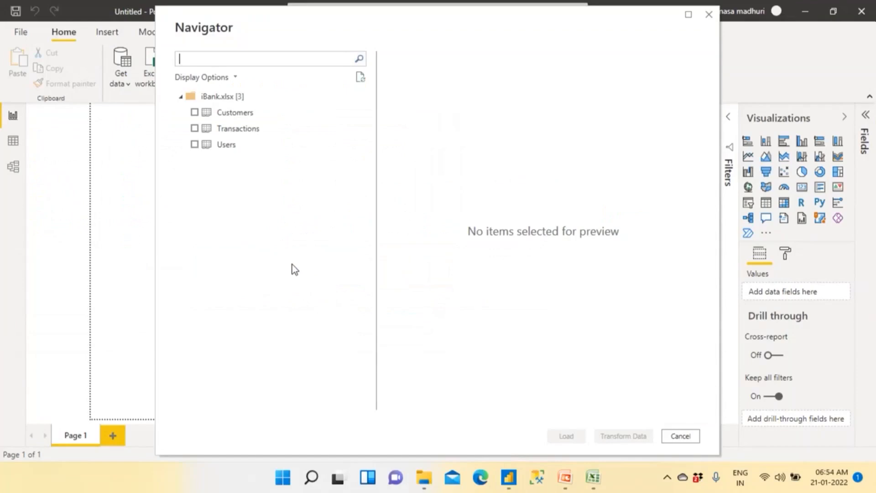
- Load only the Customers table from iBank.xlsx into the report
{"action": "left_click", "coordinate": [196, 112]}
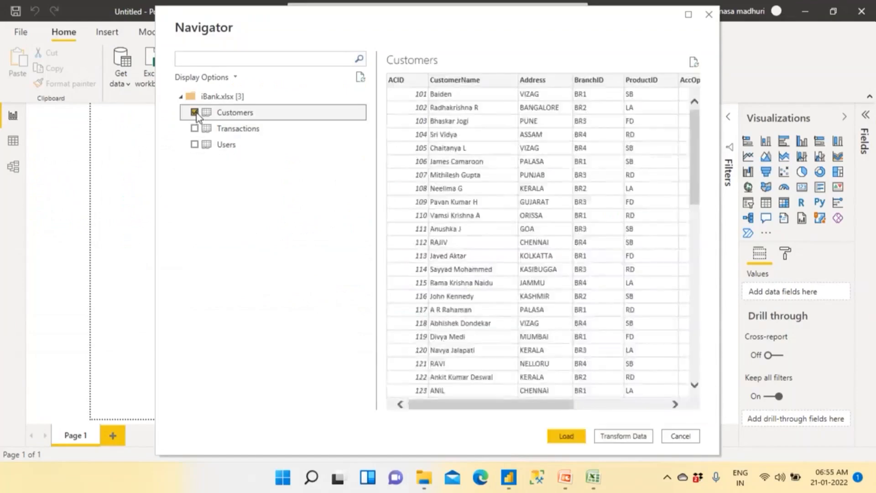
{"action": "left_click", "coordinate": [564, 436]}
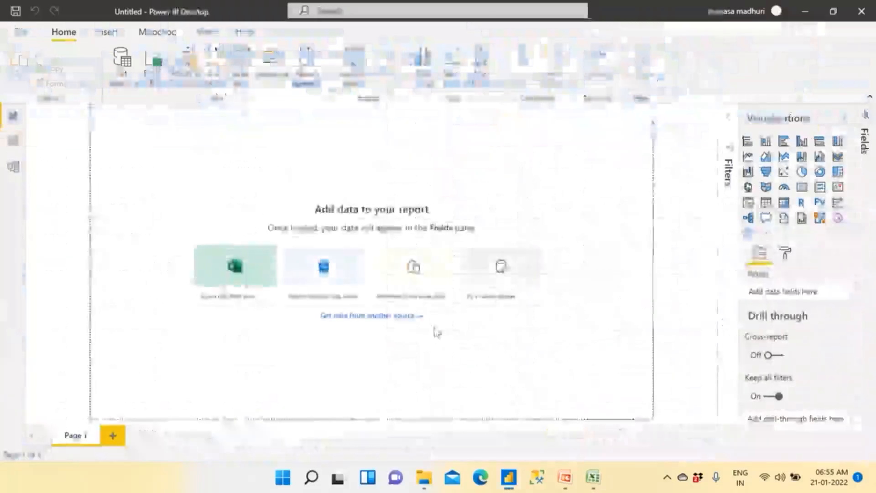
{"action": "left_click", "coordinate": [393, 292]}
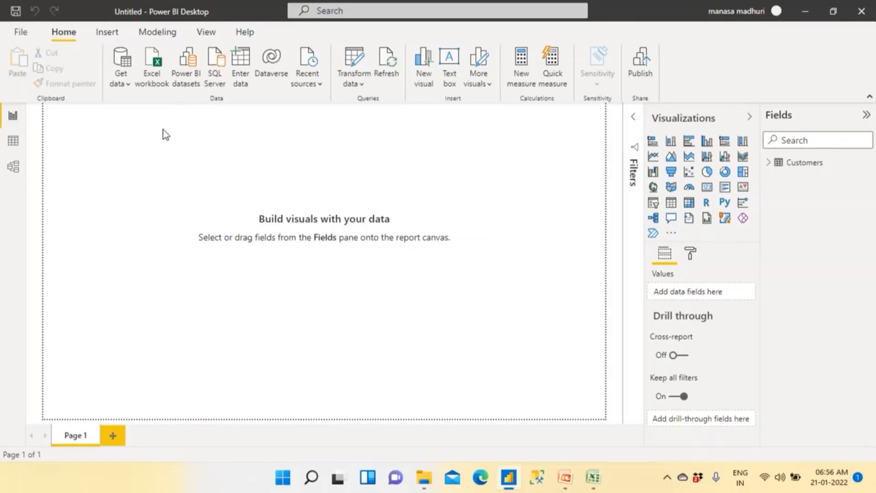
- Set the report's page view to Actual size
{"action": "left_click", "coordinate": [206, 32]}
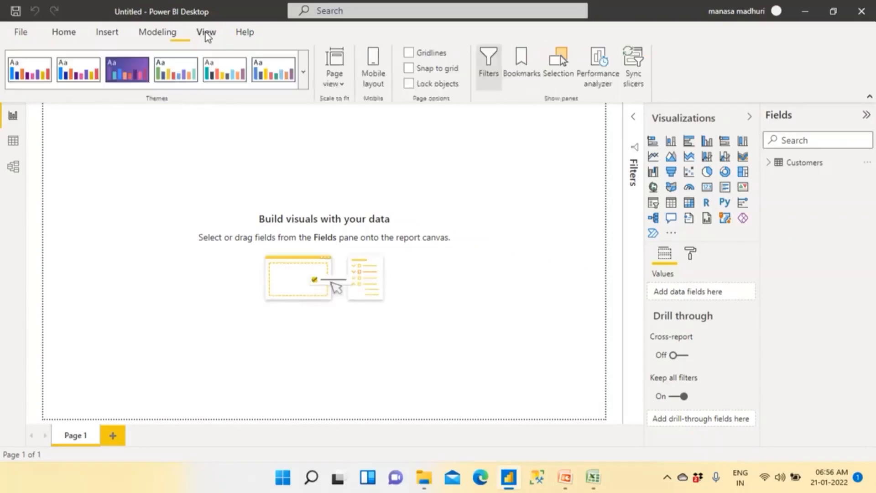
{"action": "left_click", "coordinate": [338, 85]}
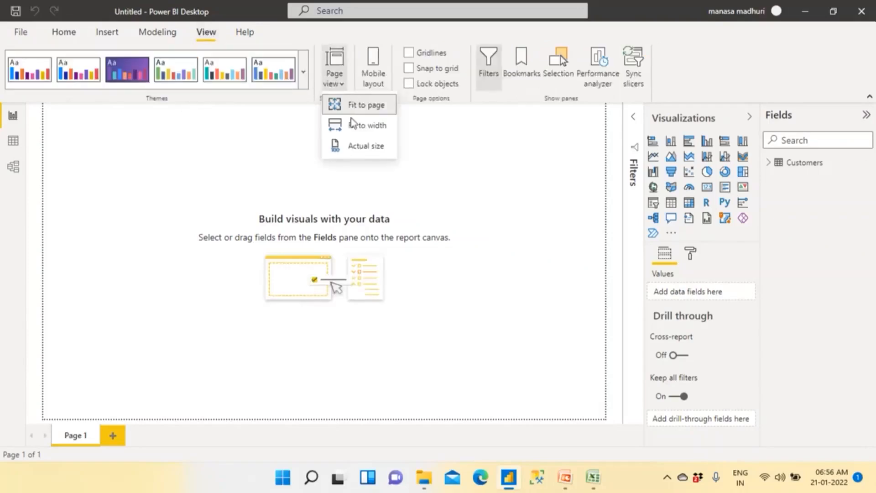
{"action": "left_click", "coordinate": [365, 146]}
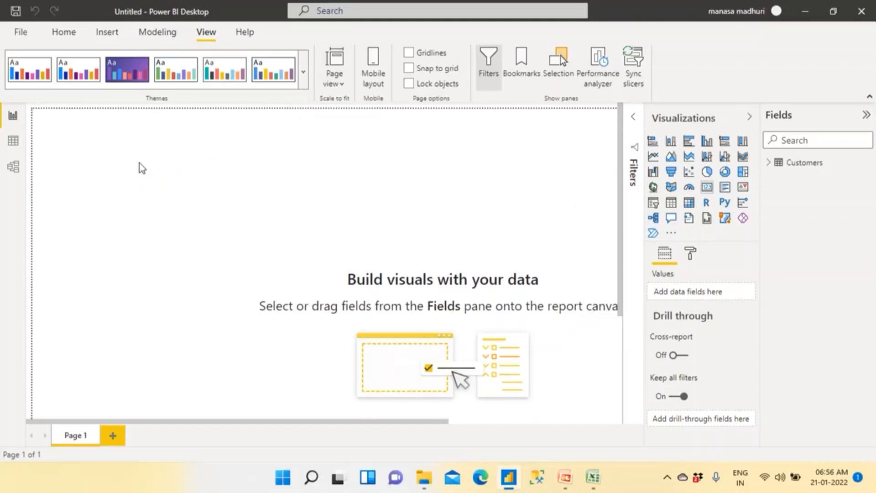
- Populate the empty card with the Balance field from the Customers table
{"action": "left_click", "coordinate": [768, 165]}
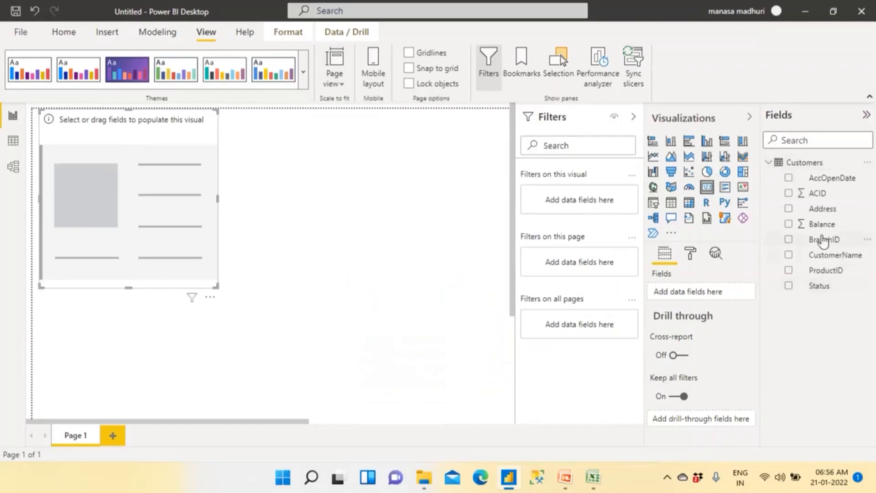
{"action": "left_click_drag", "start_coordinate": [719, 223], "coordinate": [171, 160]}
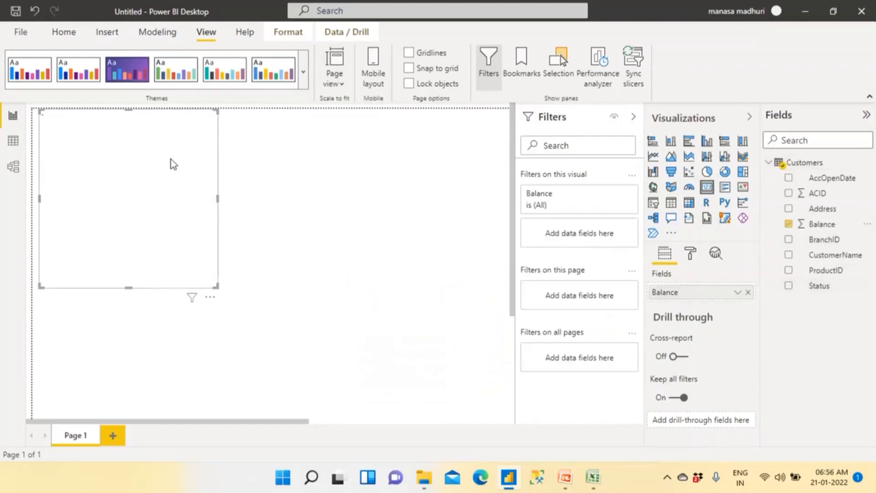
- Turn on the Balance card's border and shadow, and resize the card to a wider, shorter rectangle
{"action": "left_click", "coordinate": [690, 254]}
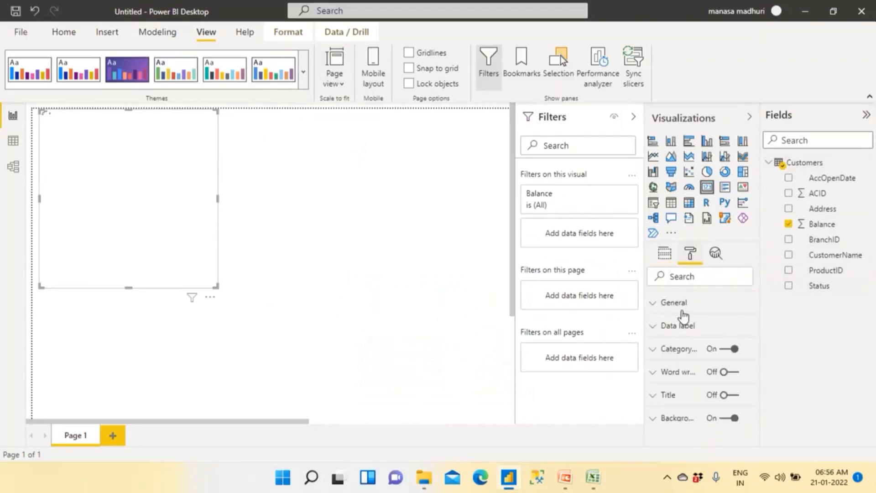
{"action": "scroll", "coordinate": [688, 332], "scroll_direction": "down", "scroll_amount": 2}
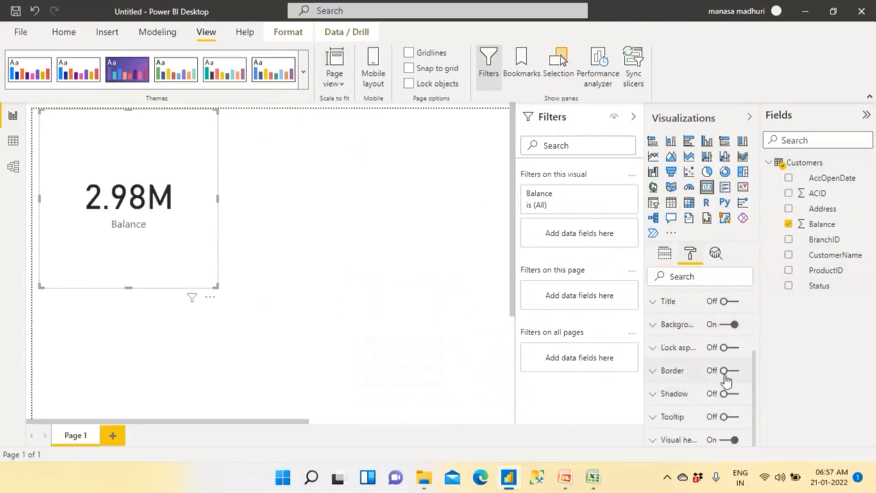
{"action": "left_click", "coordinate": [732, 371]}
{"action": "left_click", "coordinate": [732, 394]}
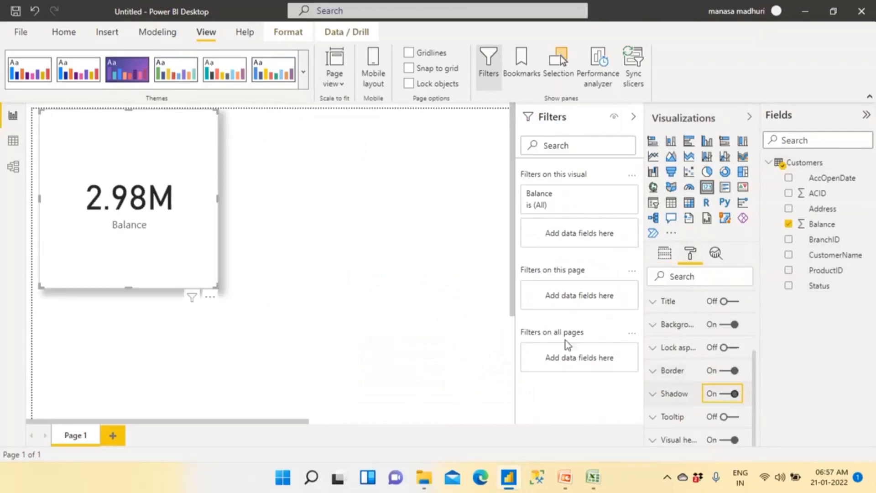
{"action": "left_click_drag", "start_coordinate": [218, 288], "coordinate": [229, 216]}
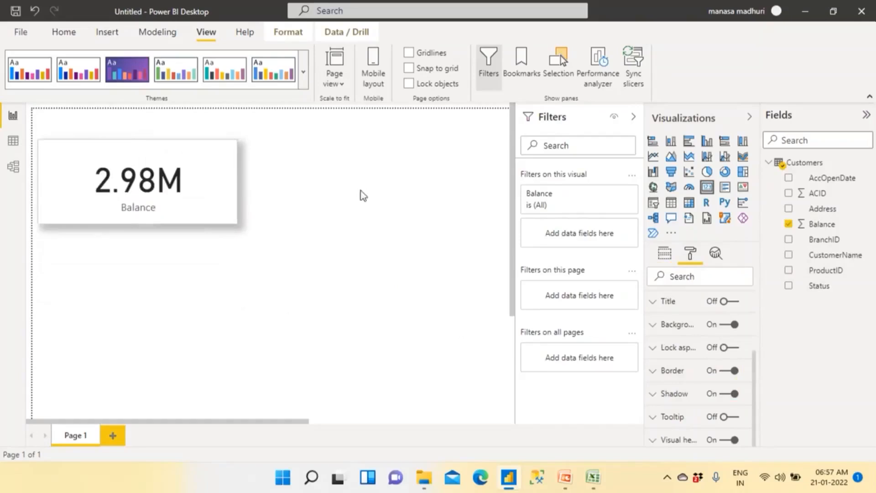
- Add an empty pie chart to the page, place it beside the Balance card and enlarge it, collapsing the Filters pane for room
{"action": "left_click", "coordinate": [437, 185]}
{"action": "left_click", "coordinate": [706, 172]}
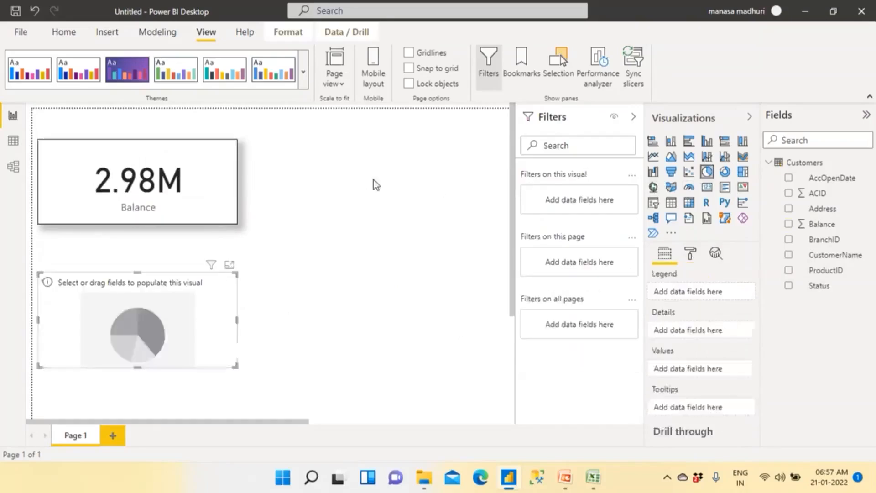
{"action": "left_click_drag", "start_coordinate": [190, 311], "coordinate": [494, 188]}
{"action": "left_click", "coordinate": [635, 117]}
{"action": "left_click_drag", "start_coordinate": [438, 210], "coordinate": [474, 204]}
{"action": "left_click_drag", "start_coordinate": [531, 227], "coordinate": [540, 357]}
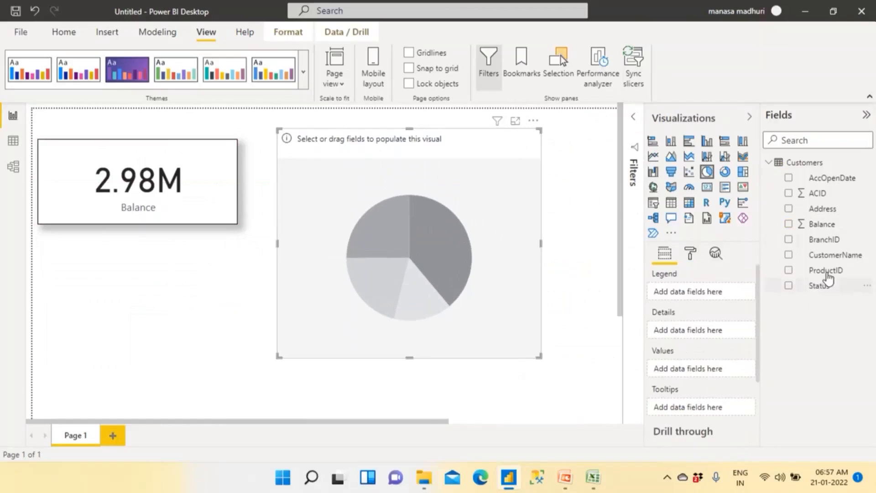
- Plot Balance by ProductID in the pie chart, and shift the chart and the card slightly to the right
{"action": "left_click", "coordinate": [806, 272]}
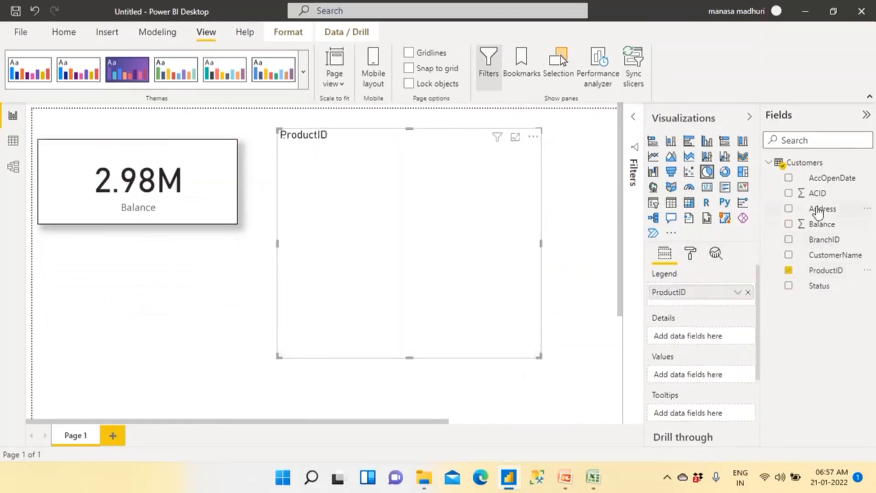
{"action": "mouse_move", "coordinate": [821, 239]}
{"action": "left_mouse_down"}
{"action": "mouse_move", "coordinate": [620, 237]}
{"action": "mouse_move", "coordinate": [833, 248]}
{"action": "left_mouse_up"}
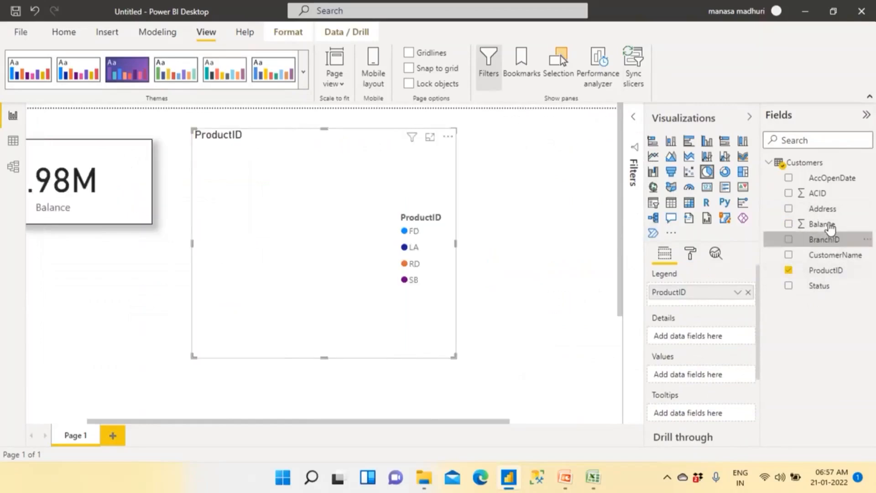
{"action": "left_click", "coordinate": [831, 225]}
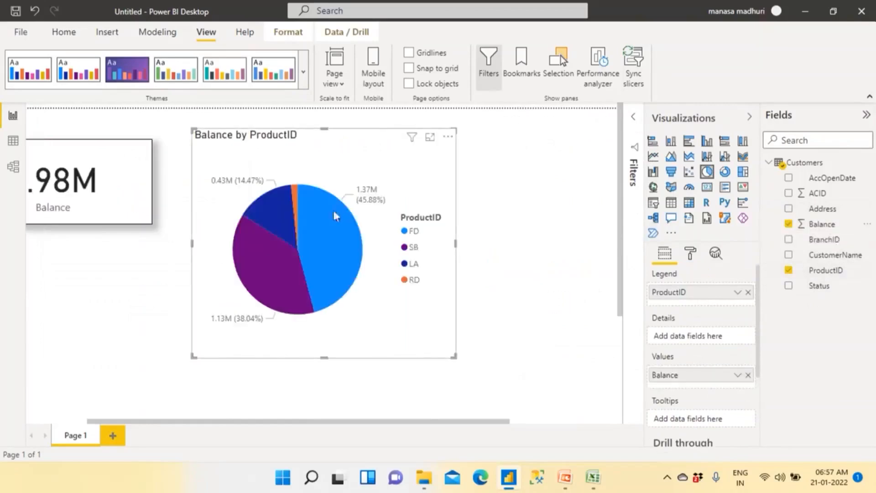
{"action": "left_click_drag", "start_coordinate": [304, 158], "coordinate": [337, 158]}
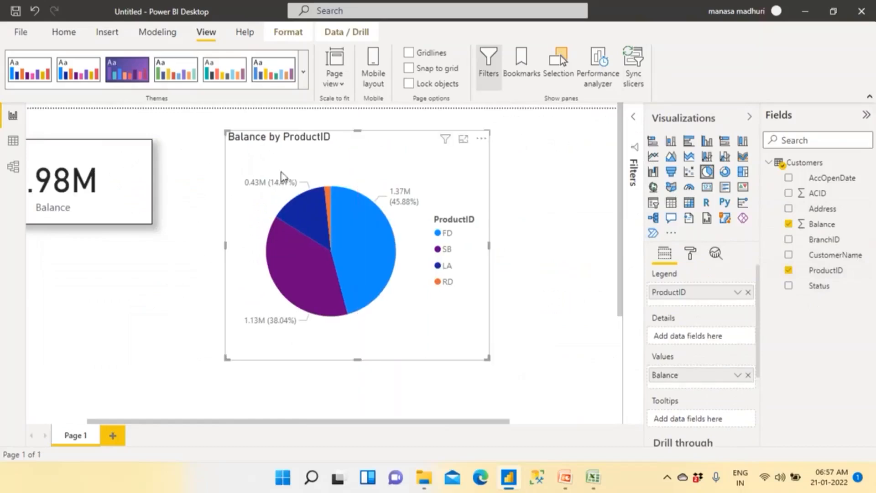
{"action": "left_click_drag", "start_coordinate": [154, 204], "coordinate": [180, 205]}
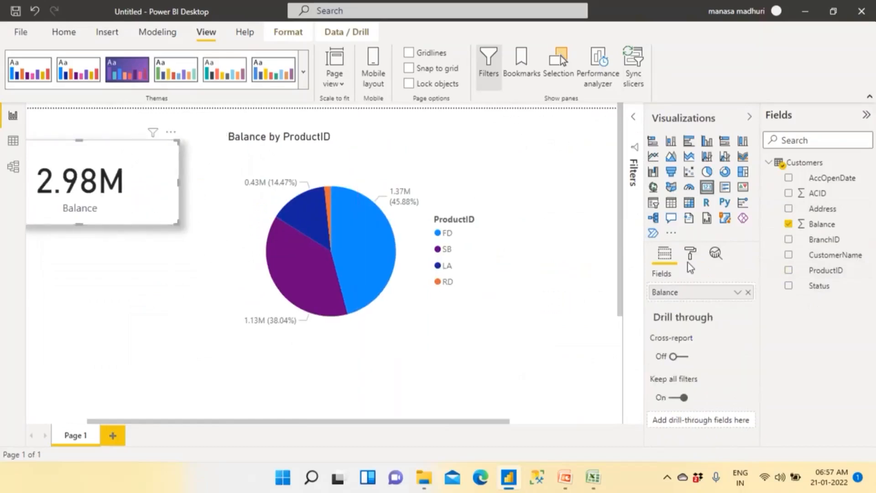
- Turn on the border and shadow of the Balance by ProductID pie chart
{"action": "left_click", "coordinate": [451, 323]}
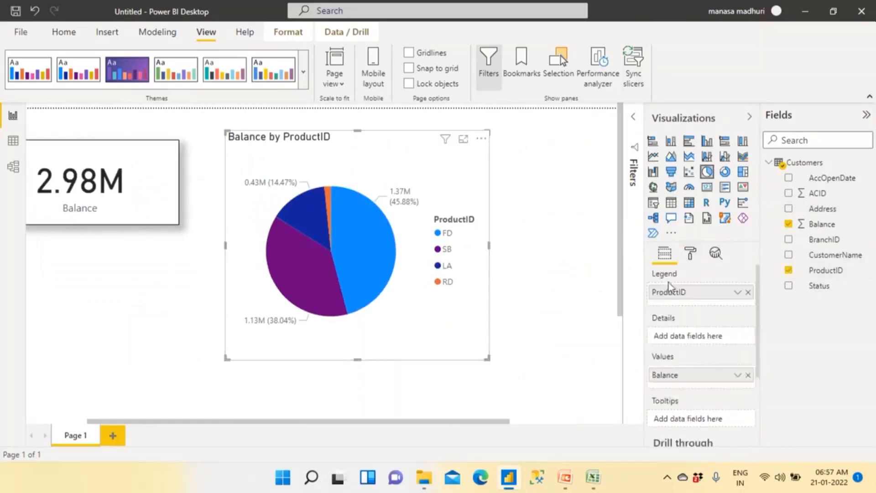
{"action": "left_click", "coordinate": [690, 253]}
{"action": "scroll", "coordinate": [693, 372], "scroll_direction": "down", "scroll_amount": 5}
{"action": "left_click", "coordinate": [730, 370]}
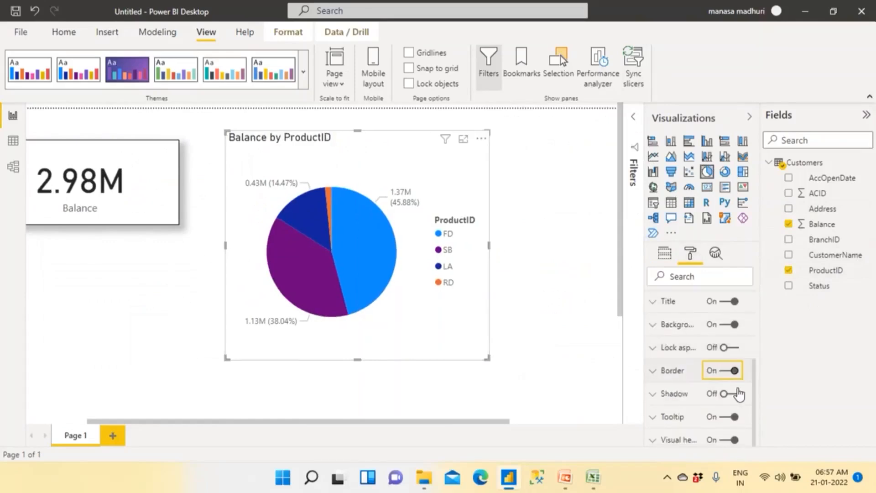
{"action": "left_click", "coordinate": [734, 393]}
- Hide the pie chart's legend and set its detail label style to Category, data value
{"action": "scroll", "coordinate": [730, 387], "scroll_direction": "up", "scroll_amount": 5}
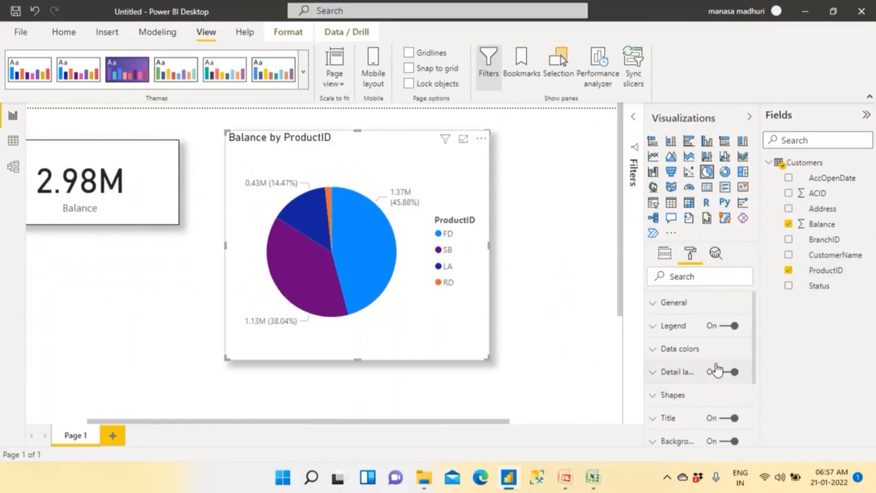
{"action": "left_click", "coordinate": [721, 373]}
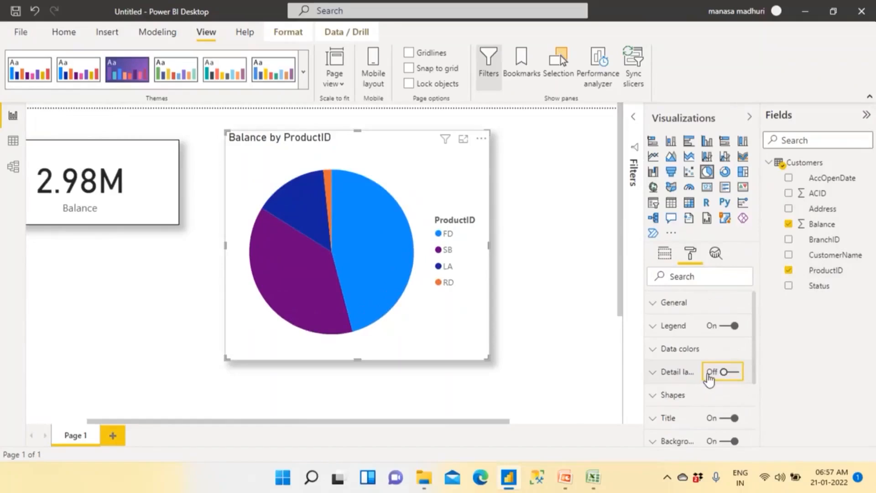
{"action": "left_click", "coordinate": [734, 373]}
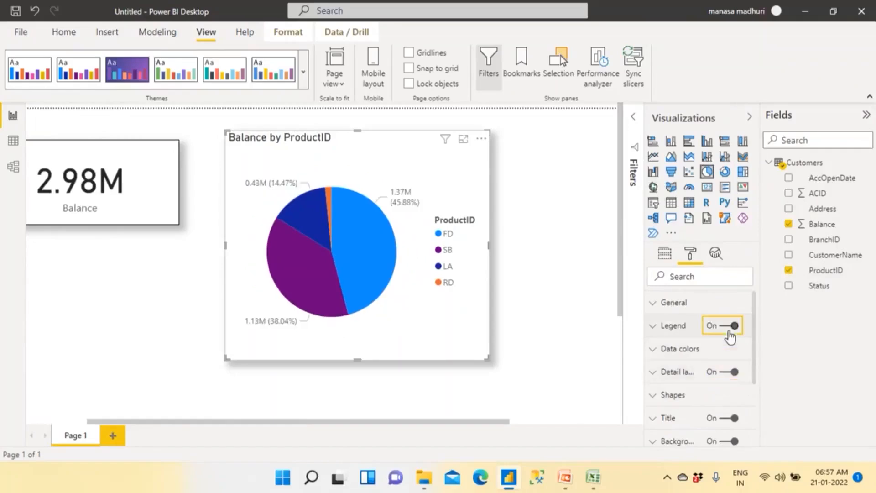
{"action": "left_click", "coordinate": [728, 326]}
{"action": "left_click", "coordinate": [657, 371]}
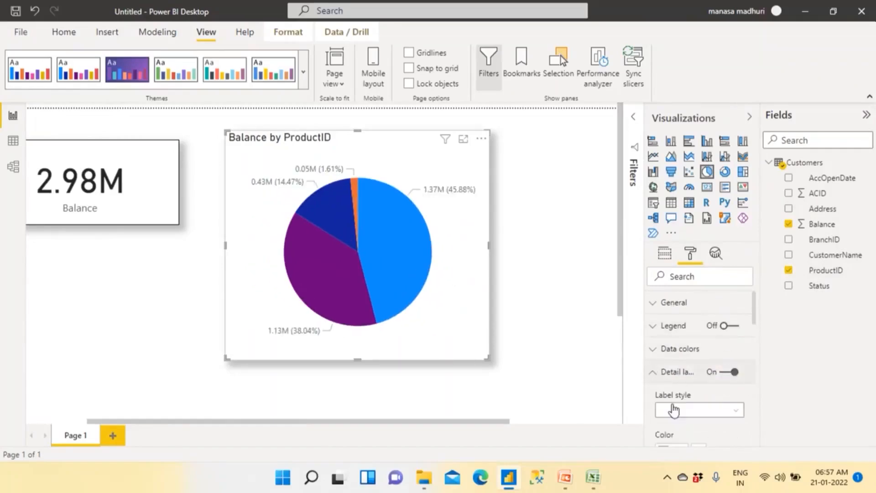
{"action": "left_click", "coordinate": [670, 410]}
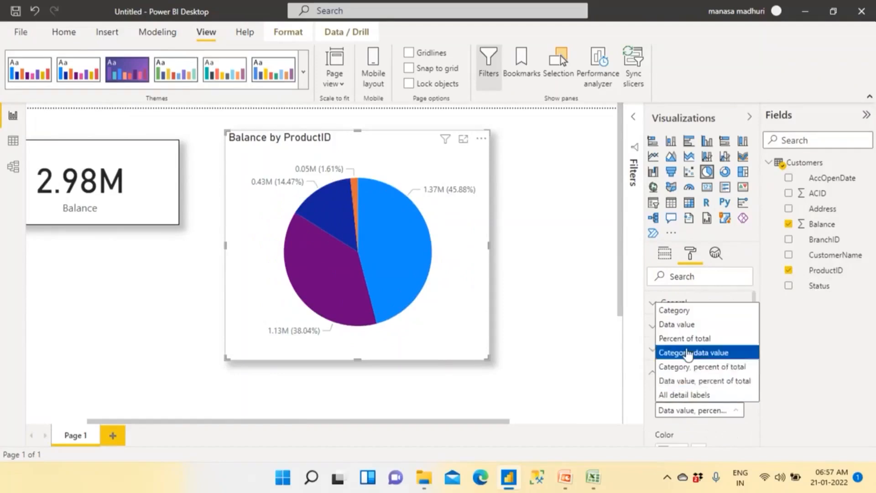
{"action": "left_click", "coordinate": [694, 352]}
- Widen the pie chart and reposition it and the Balance card side by side near the page's upper edge
{"action": "left_click_drag", "start_coordinate": [488, 246], "coordinate": [543, 248]}
{"action": "left_click_drag", "start_coordinate": [154, 216], "coordinate": [174, 220]}
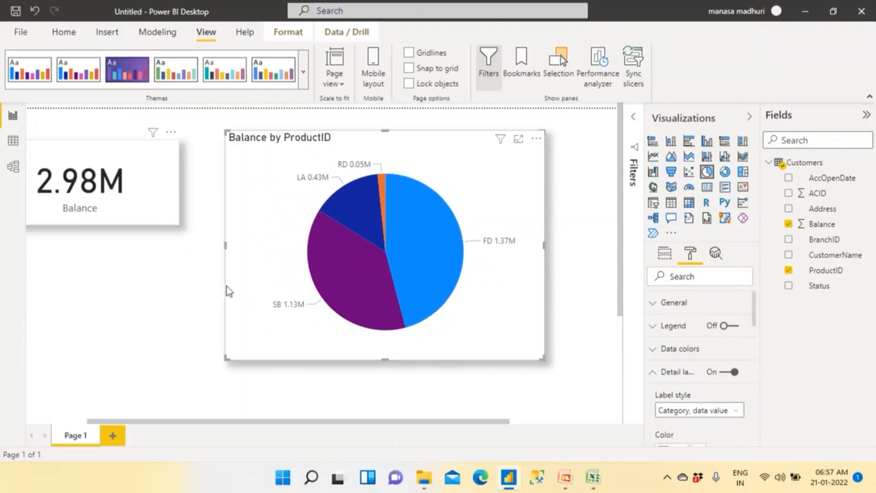
{"action": "left_click", "coordinate": [148, 327]}
{"action": "left_click", "coordinate": [76, 420]}
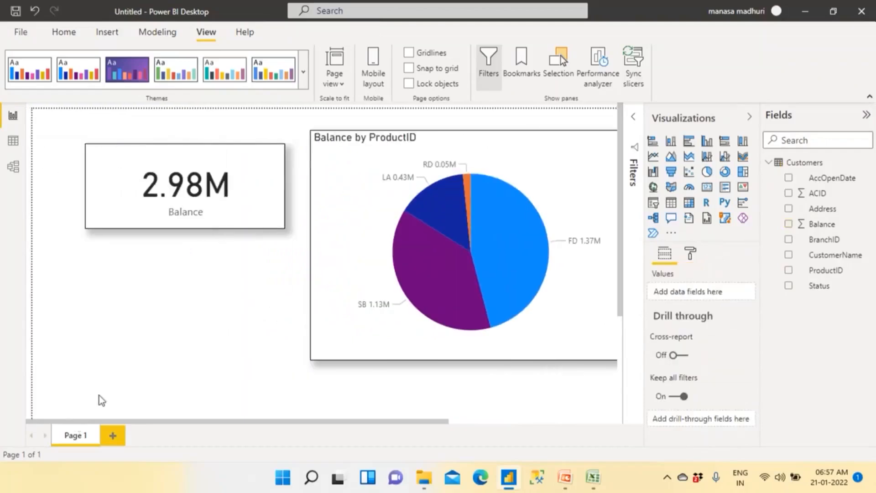
{"action": "left_click", "coordinate": [139, 218]}
{"action": "left_click", "coordinate": [324, 223]}
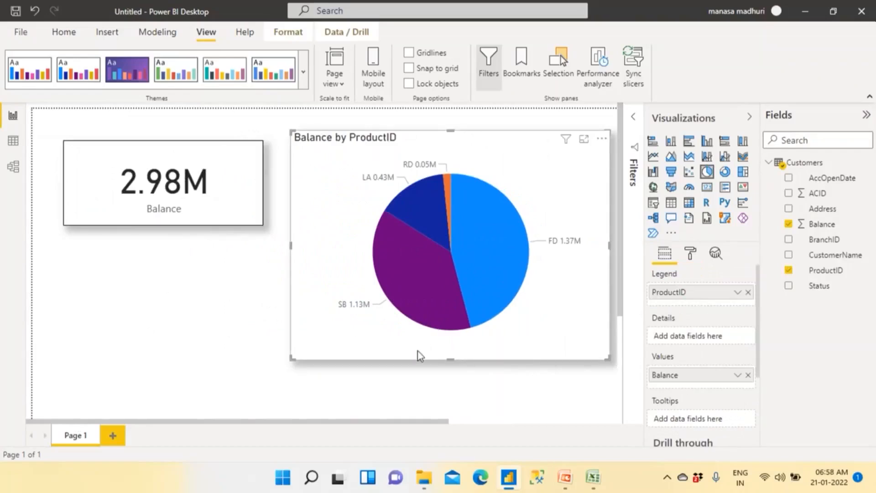
- Set the pie chart's detail label text size to 15 pt, and nudge the chart down to align with the card's upper edge
{"action": "left_click", "coordinate": [691, 255]}
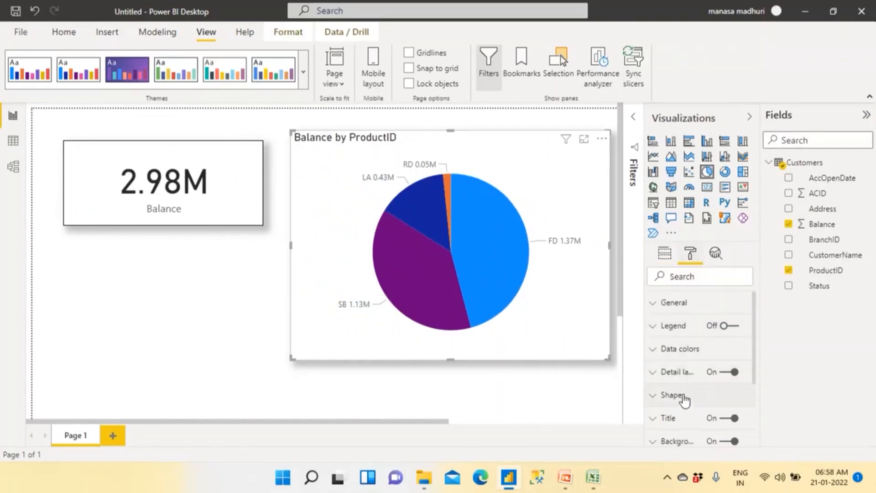
{"action": "left_click", "coordinate": [656, 373]}
{"action": "scroll", "coordinate": [683, 397], "scroll_direction": "down", "scroll_amount": 3}
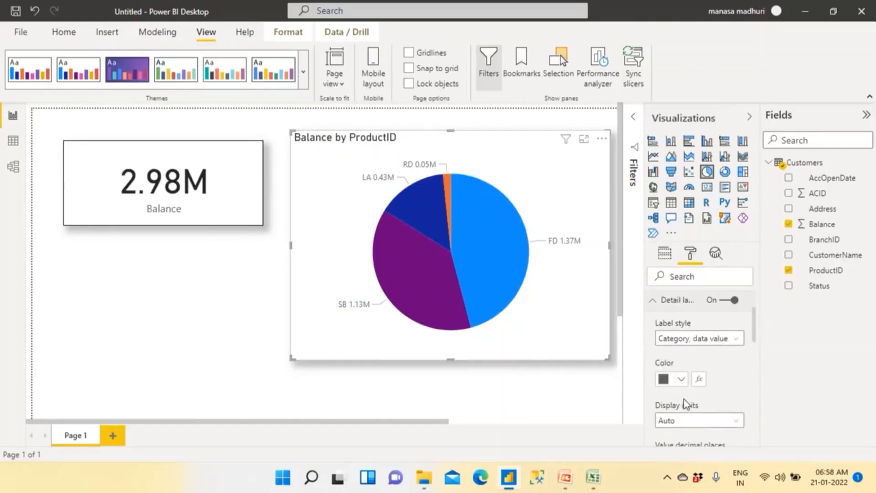
{"action": "scroll", "coordinate": [694, 399], "scroll_direction": "down", "scroll_amount": 2}
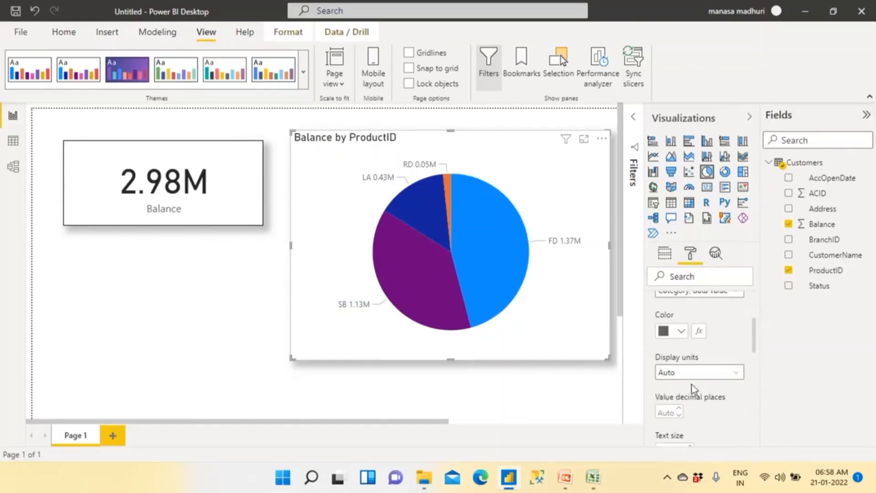
{"action": "scroll", "coordinate": [690, 401], "scroll_direction": "down", "scroll_amount": 2}
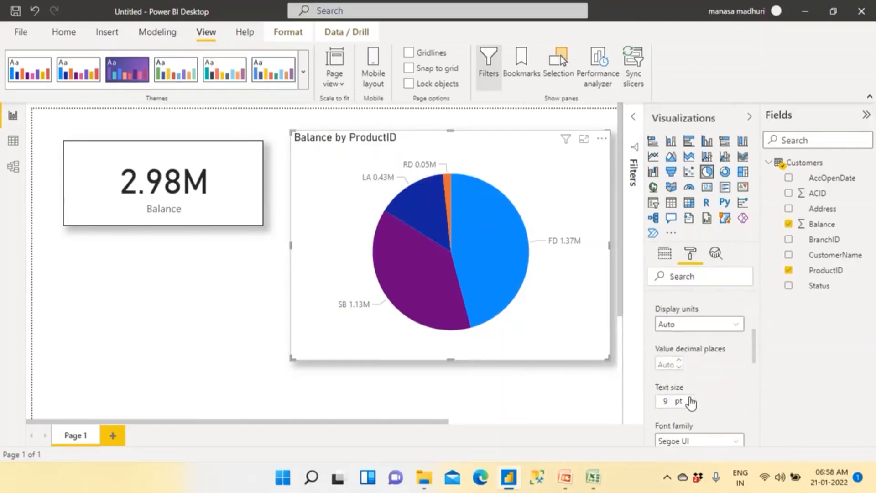
{"action": "left_click", "coordinate": [691, 400]}
{"action": "left_click", "coordinate": [690, 400]}
{"action": "left_click", "coordinate": [690, 400]}
{"action": "left_click", "coordinate": [691, 401]}
{"action": "left_click", "coordinate": [691, 400]}
{"action": "left_click", "coordinate": [690, 401]}
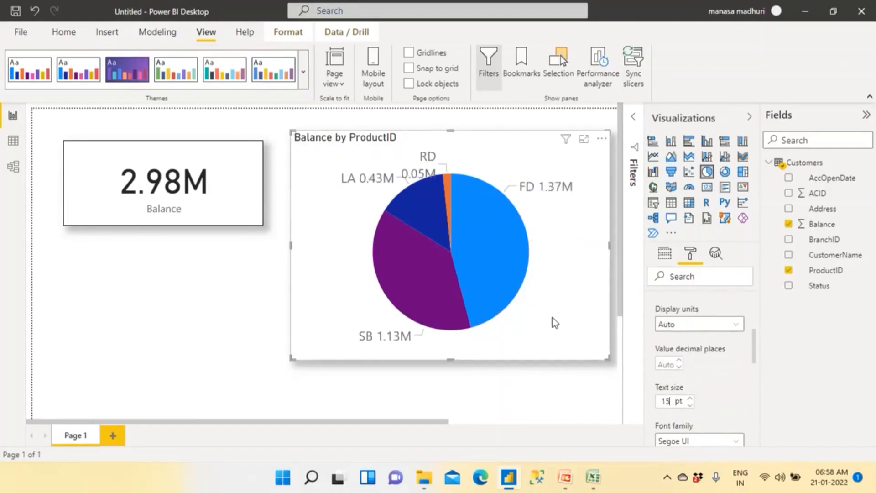
{"action": "mouse_move", "coordinate": [430, 232]}
{"action": "left_mouse_down"}
{"action": "mouse_move", "coordinate": [415, 242]}
{"action": "mouse_move", "coordinate": [429, 241]}
{"action": "left_mouse_up"}
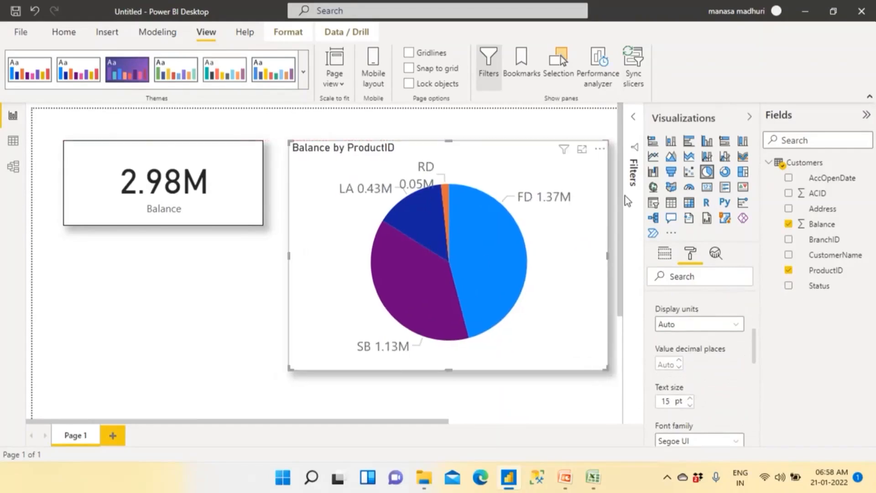
{"action": "left_click", "coordinate": [748, 118]}
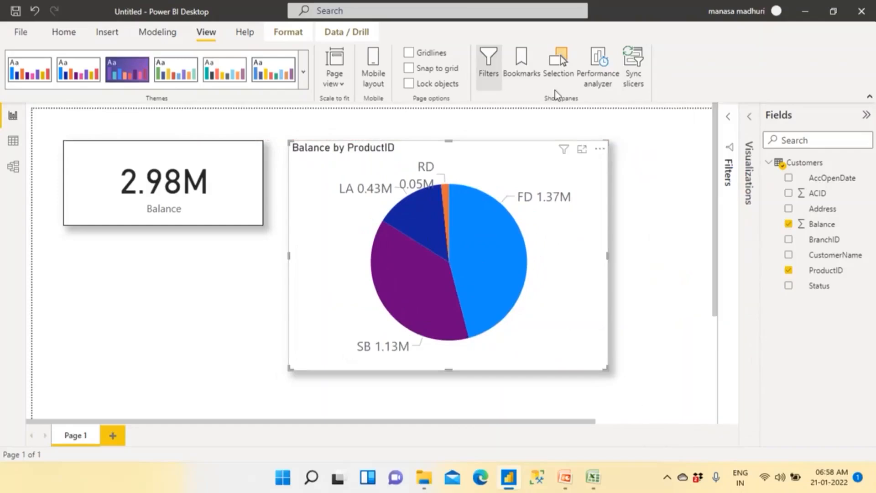
- Switch to Microsoft Edge, search for "app.powerbi.com login" and open the Power BI sign-in page
{"action": "left_click", "coordinate": [64, 32]}
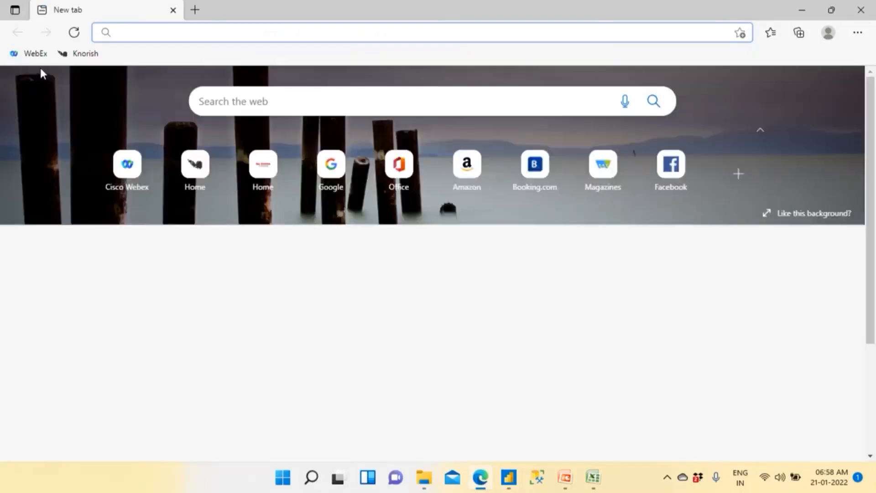
{"action": "type", "text": "app.powerbi.com login"}
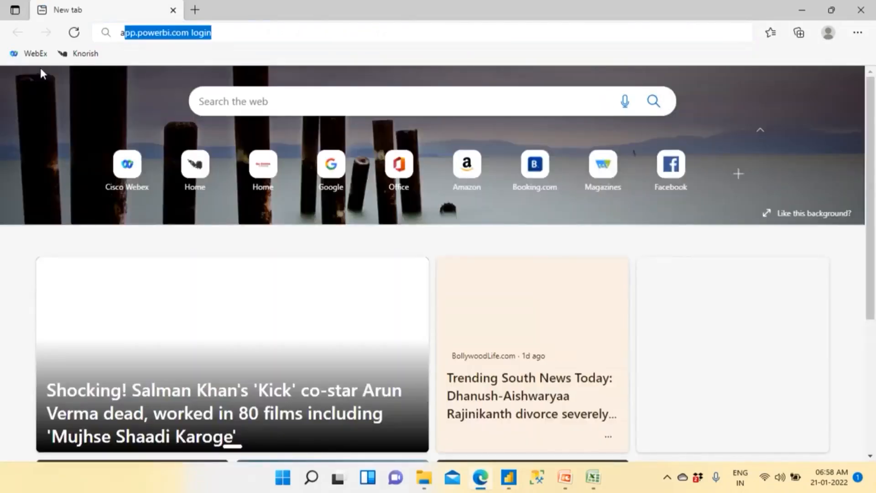
{"action": "key", "text": "Return"}
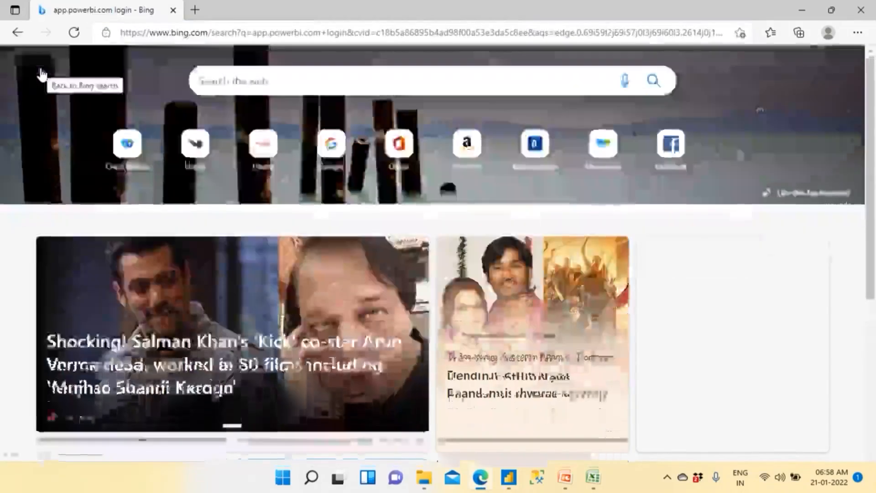
{"action": "left_click", "coordinate": [147, 160]}
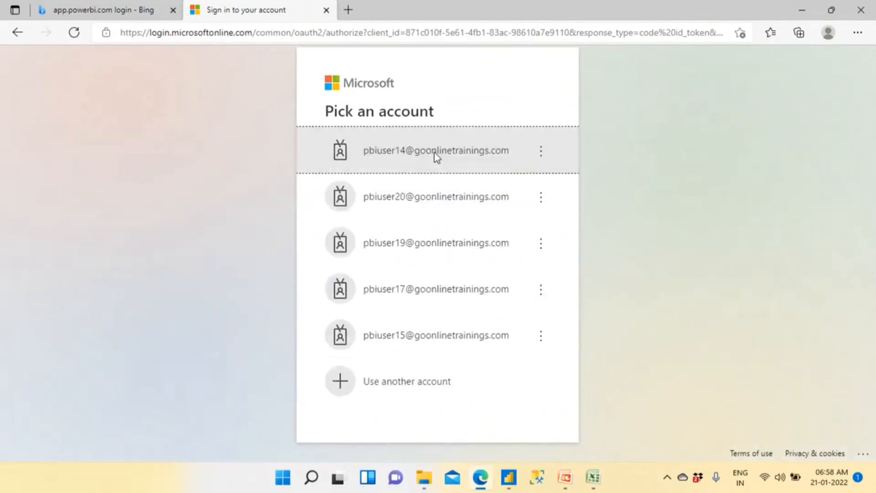
- Sign in to the Power BI service with the first listed account, enter its account password, and choose to stay signed in
{"action": "left_click", "coordinate": [434, 152]}
{"action": "type", "text": "********"}
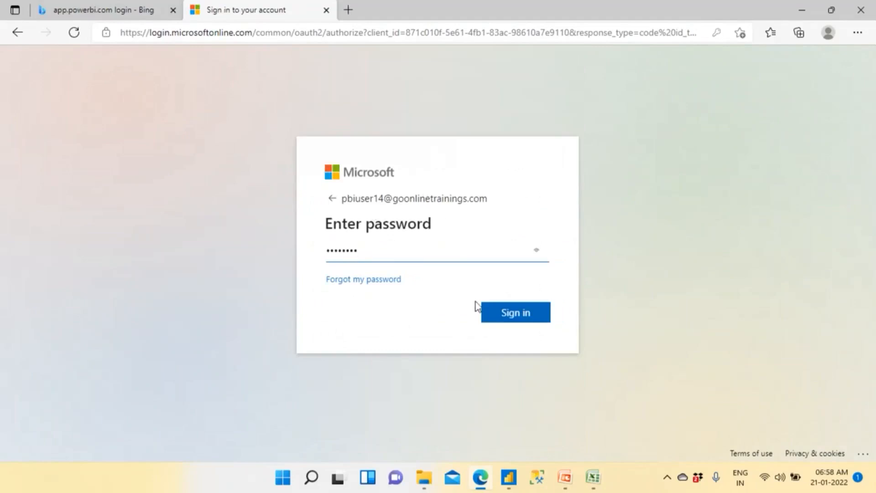
{"action": "left_click", "coordinate": [504, 314]}
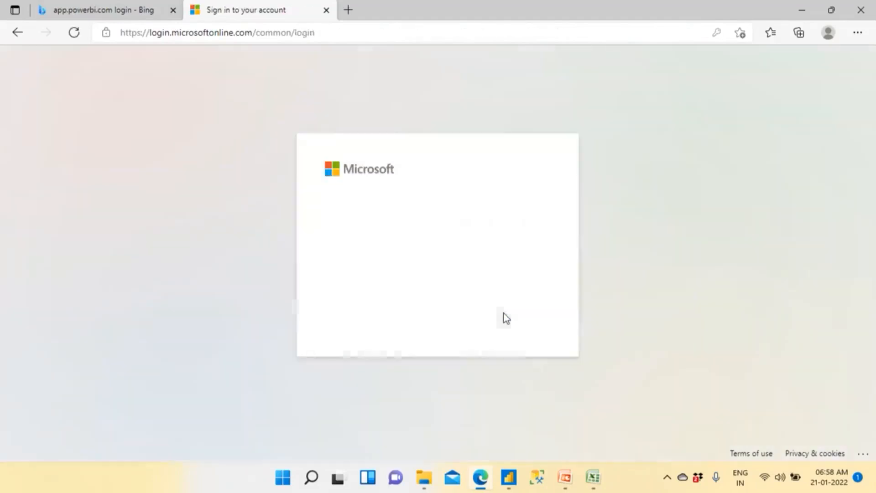
{"action": "left_click", "coordinate": [423, 292]}
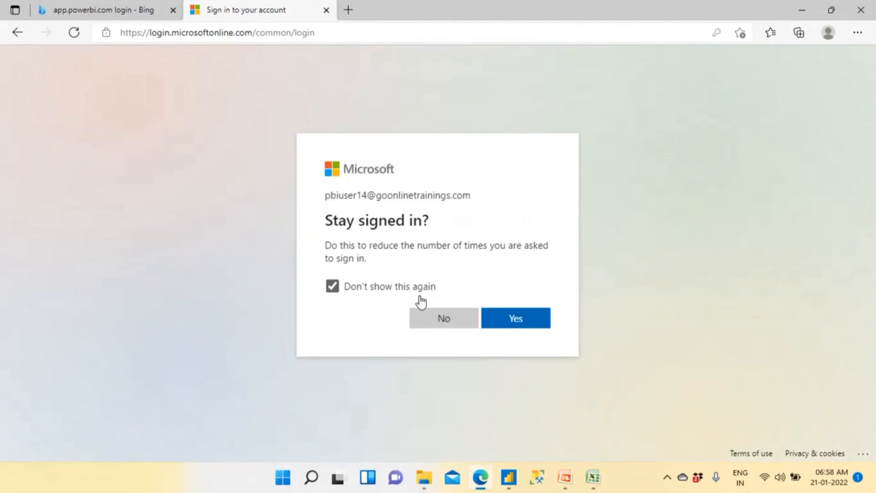
{"action": "left_click", "coordinate": [520, 318]}
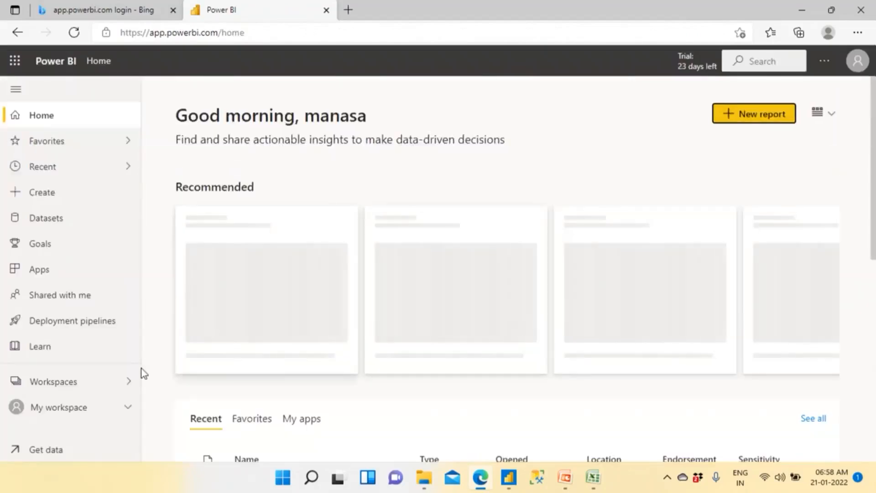
- Search the existing workspaces for "Bank" to check which names are already in use
{"action": "left_click", "coordinate": [67, 380]}
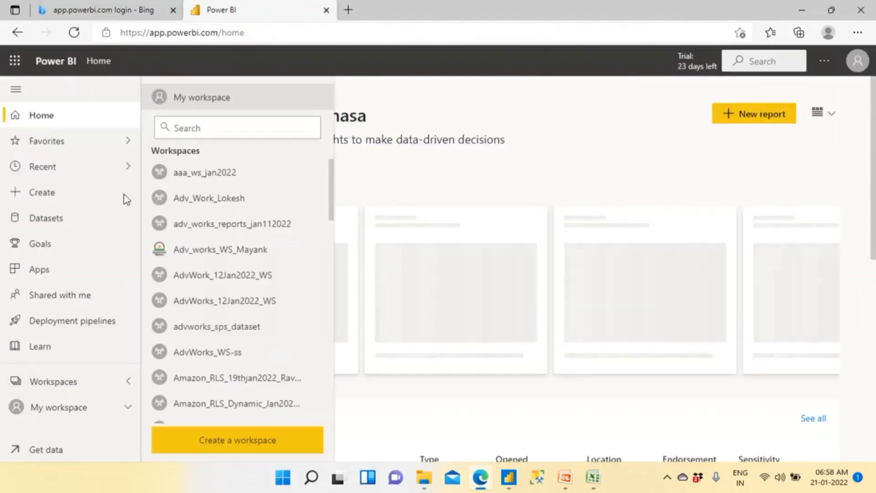
{"action": "left_click", "coordinate": [192, 129]}
{"action": "type", "text": "Bank"}
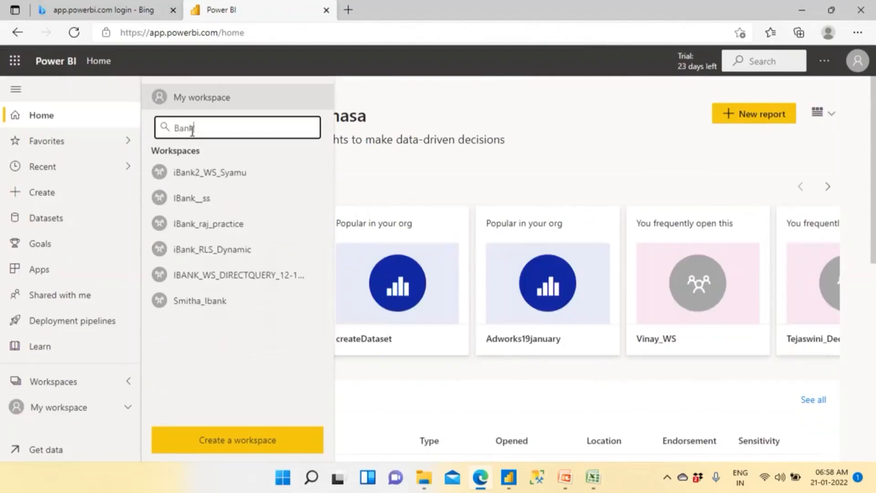
{"action": "key", "text": "BackSpace"}
{"action": "key", "text": "BackSpace"}
- Create a workspace named iBank_RLS_Dynamic_Jan212022, copying its name before saving
{"action": "left_click", "coordinate": [229, 441]}
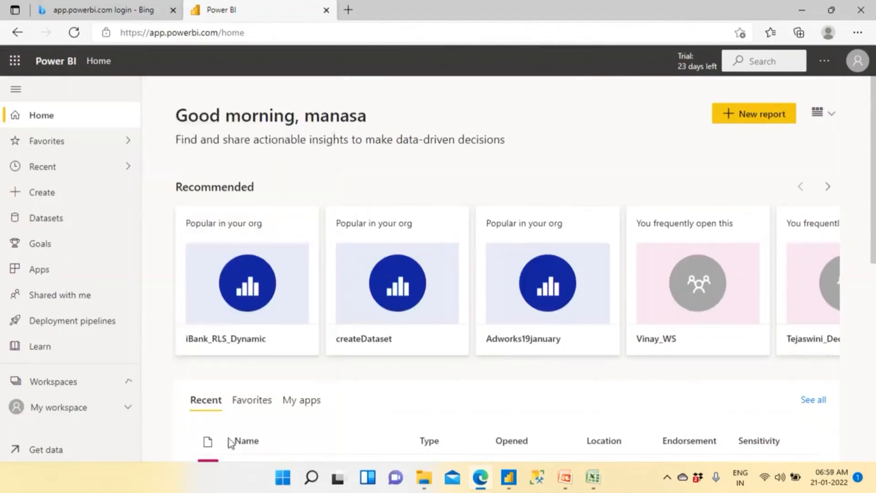
{"action": "left_click", "coordinate": [587, 235]}
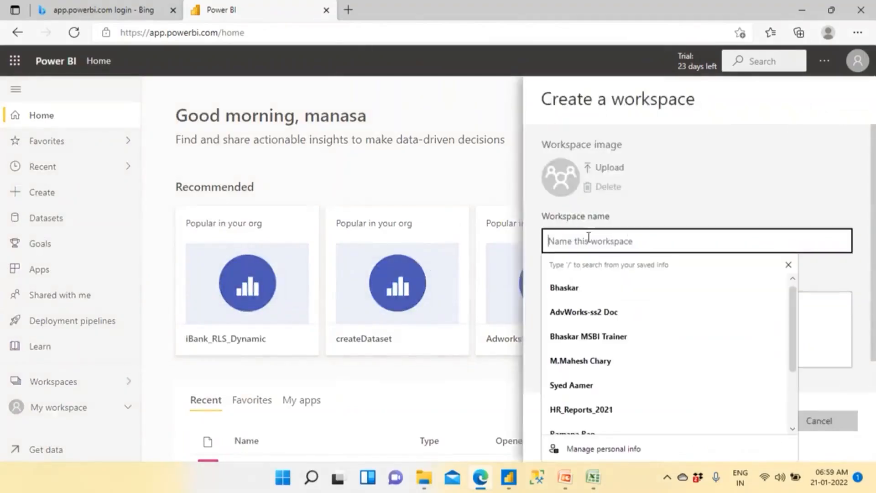
{"action": "type", "text": "iBank_RLS_DU"}
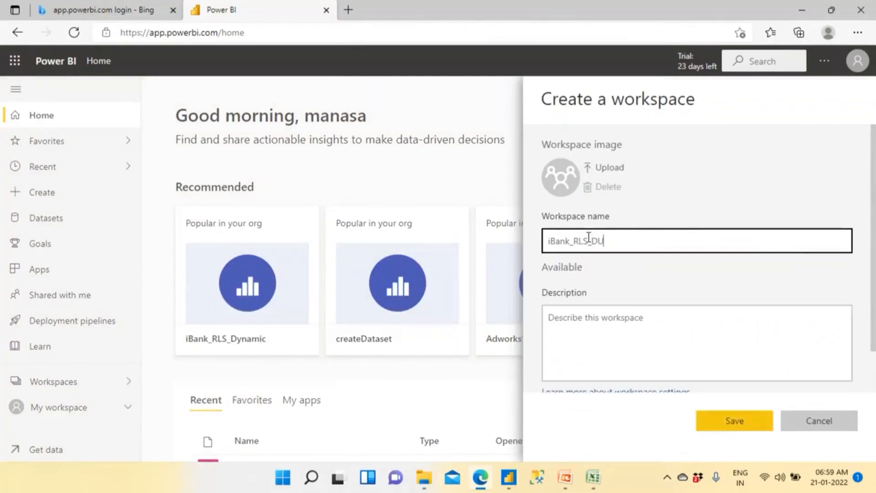
{"action": "key", "text": "BackSpace"}
{"action": "type", "text": "ynamic_Jan212022"}
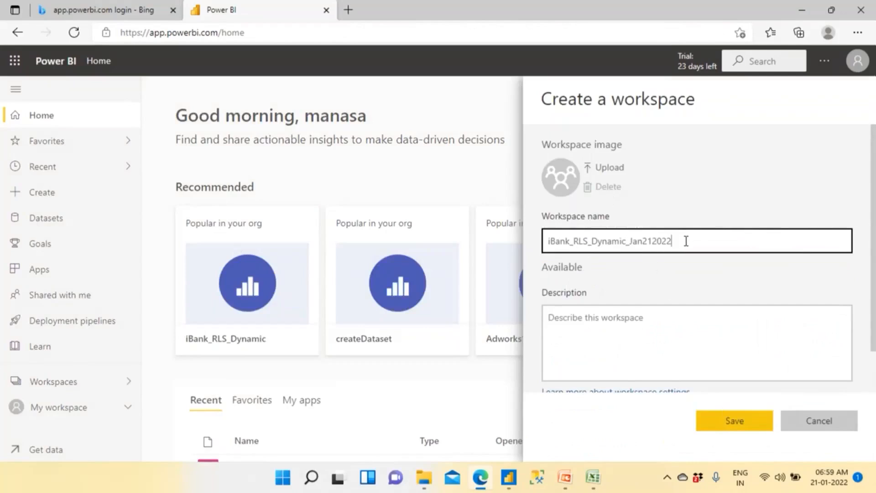
{"action": "left_click_drag", "start_coordinate": [674, 241], "coordinate": [500, 242]}
{"action": "key", "text": "ctrl+c"}
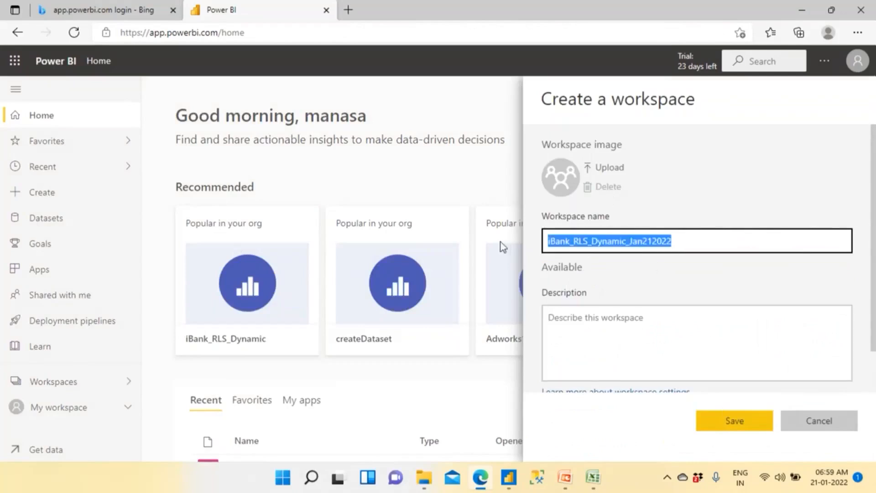
{"action": "left_click", "coordinate": [726, 421]}
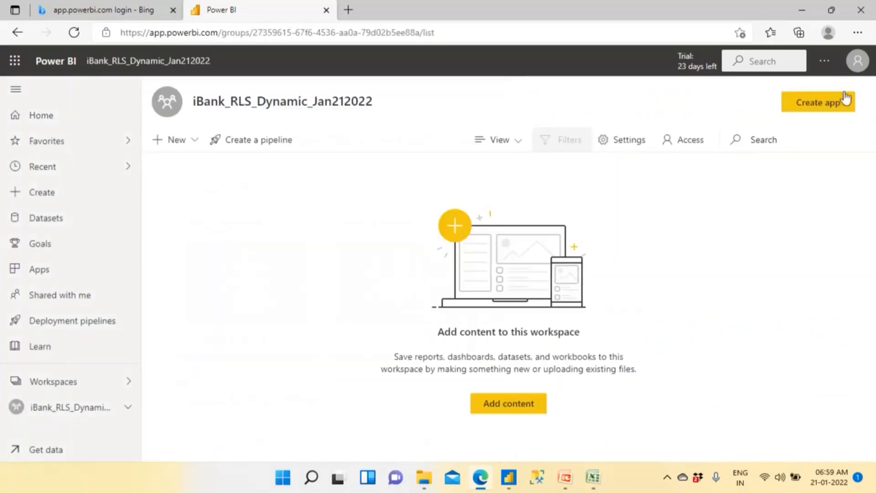
- Check which account is signed in to the Power BI service, and switch to Power BI Desktop
{"action": "left_click", "coordinate": [857, 61]}
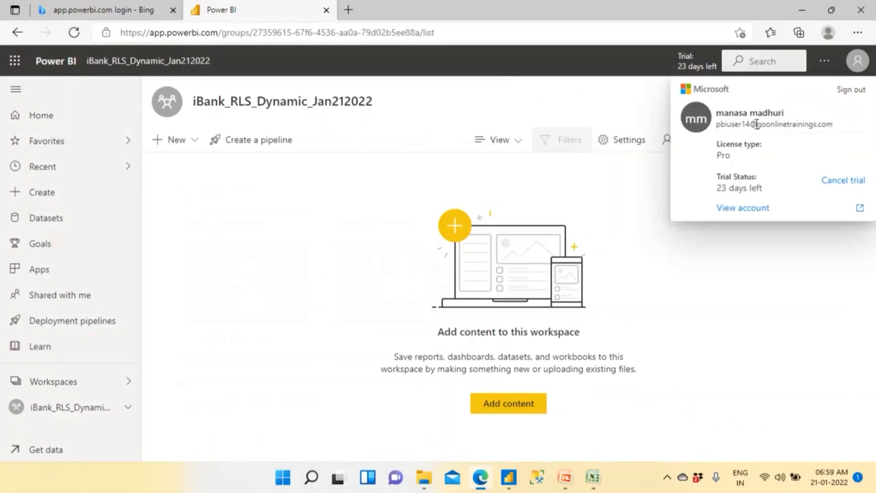
{"action": "left_click_drag", "start_coordinate": [745, 124], "coordinate": [761, 124]}
{"action": "left_click", "coordinate": [508, 477]}
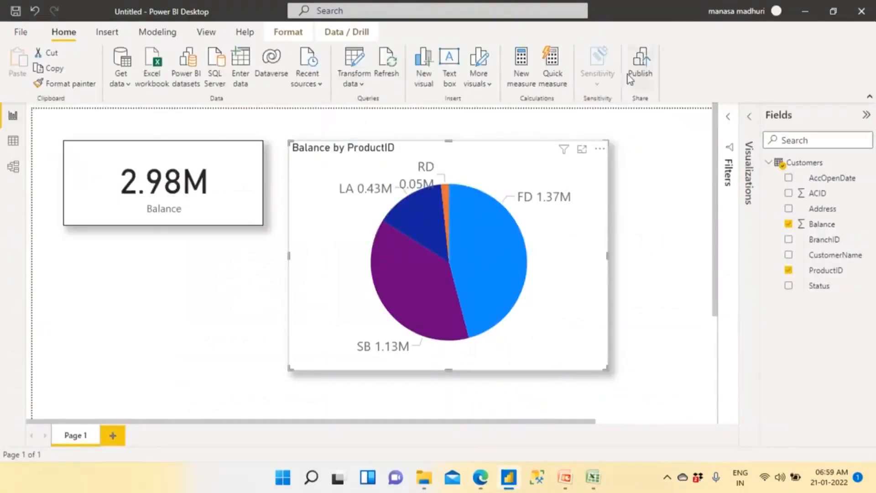
- Start saving the report and choose the Demos folder on the DATA (D:) drive as its location
{"action": "left_click", "coordinate": [14, 13]}
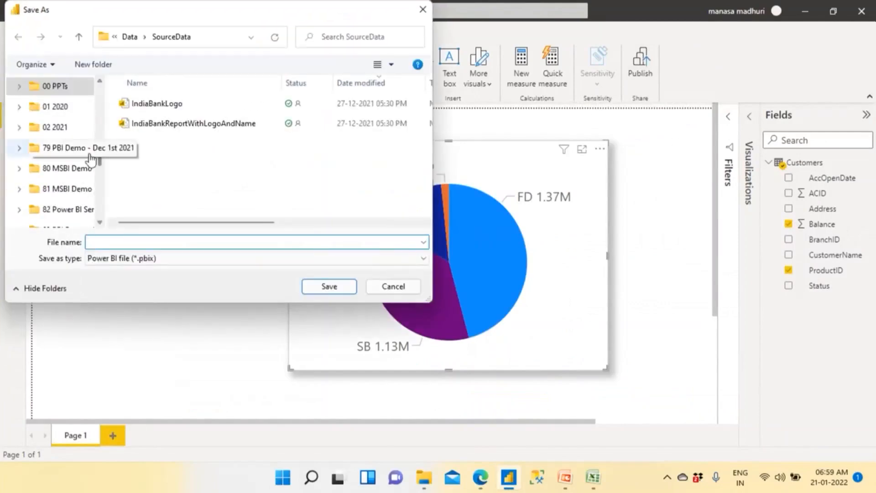
{"action": "scroll", "coordinate": [89, 173], "scroll_direction": "down", "scroll_amount": 8}
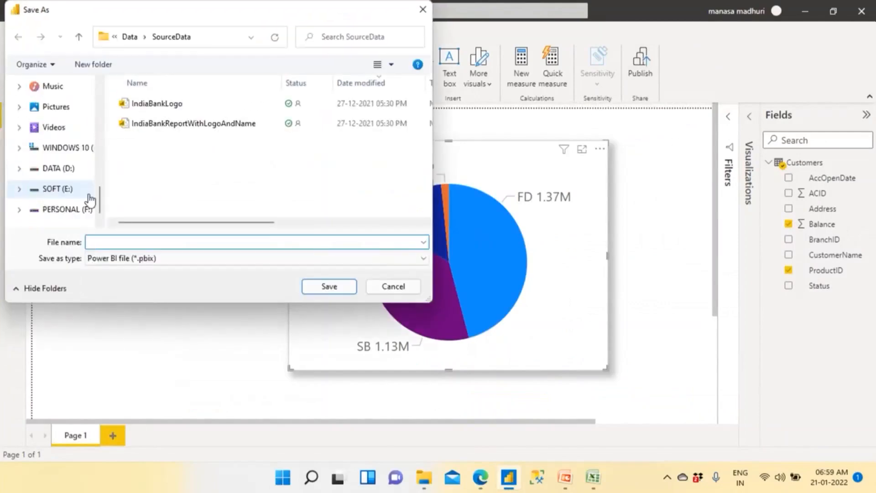
{"action": "left_click", "coordinate": [68, 149]}
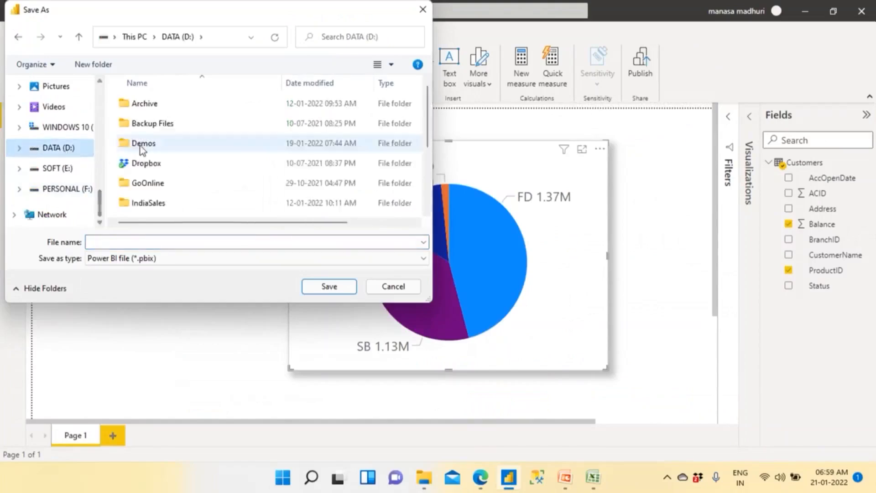
{"action": "left_click", "coordinate": [112, 242]}
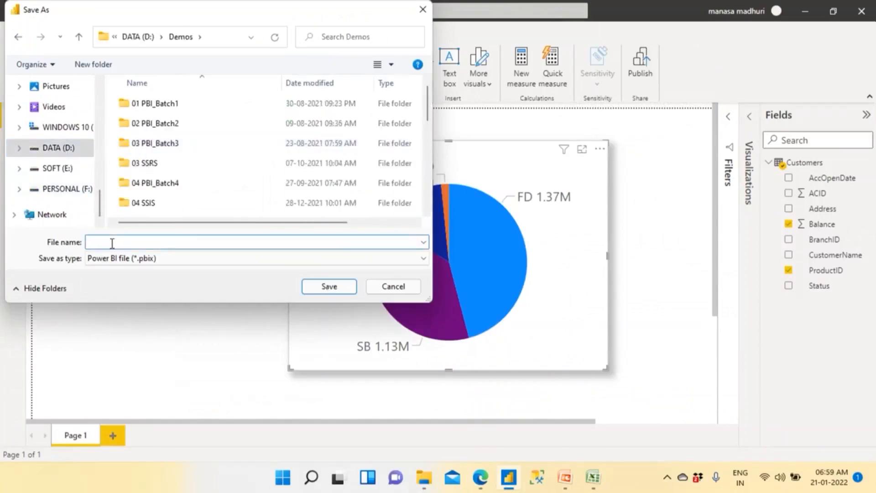
- Name the report file iBank_ProductWise_Sales_Dynamic_RLS and save it as a Power BI file
{"action": "key", "text": "ctrl+v"}
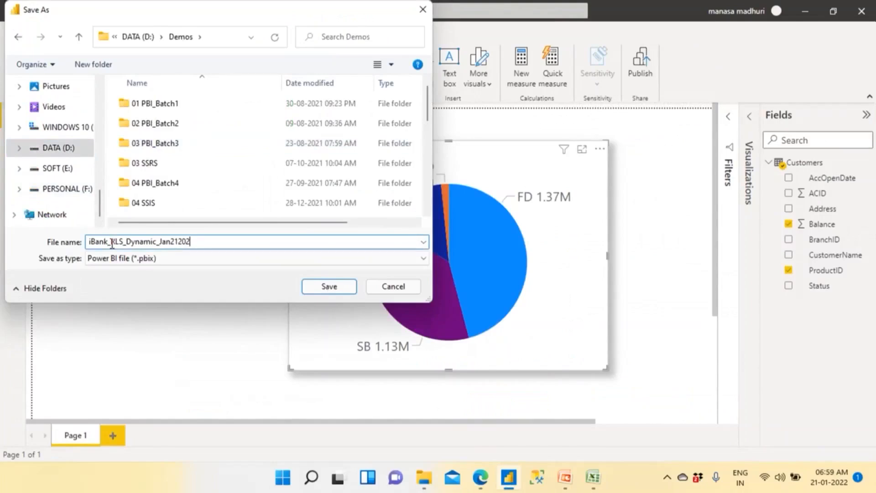
{"action": "key", "text": "BackSpace"}
{"action": "key", "text": "BackSpace"}
{"action": "key", "text": "BackSpace"}
{"action": "key", "text": "BackSpace"}
{"action": "key", "text": "BackSpace"}
{"action": "key", "text": "BackSpace"}
{"action": "key", "text": "BackSpace"}
{"action": "key", "text": "BackSpace"}
{"action": "key", "text": "BackSpace"}
{"action": "key", "text": "BackSpace"}
{"action": "key", "text": "BackSpace"}
{"action": "key", "text": "BackSpace"}
{"action": "key", "text": "BackSpace"}
{"action": "key", "text": "BackSpace"}
{"action": "key", "text": "BackSpace"}
{"action": "key", "text": "BackSpace"}
{"action": "key", "text": "BackSpace"}
{"action": "key", "text": "BackSpace"}
{"action": "key", "text": "BackSpace"}
{"action": "type", "text": "Prodic"}
{"action": "key", "text": "BackSpace"}
{"action": "key", "text": "BackSpace"}
{"action": "key", "text": "BackSpace"}
{"action": "type", "text": "uct"}
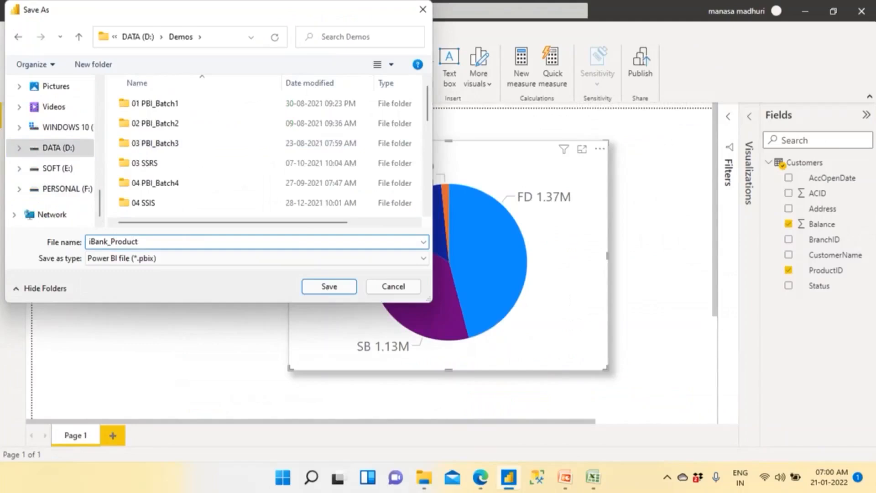
{"action": "type", "text": "Wise_Sales_Dynamic_RLS"}
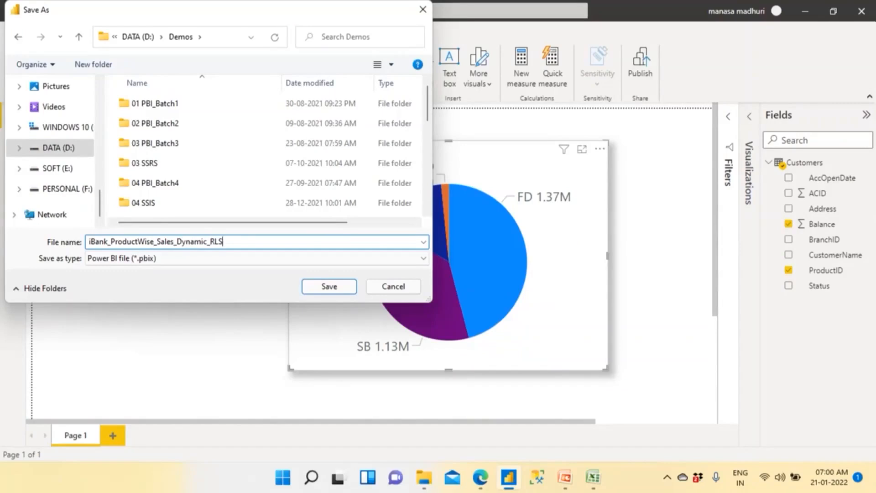
{"action": "left_click", "coordinate": [329, 286]}
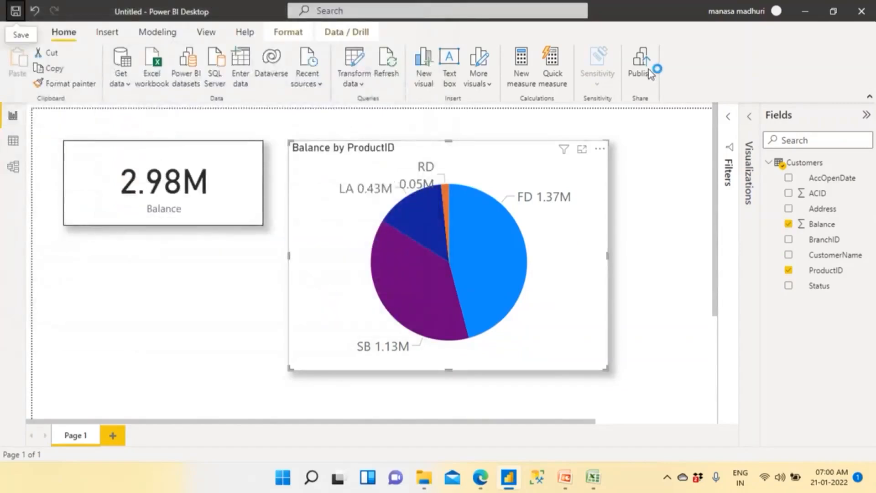
- Check the account signed in to Power BI Desktop, and restore the window to full size
{"action": "double_click", "coordinate": [198, 7]}
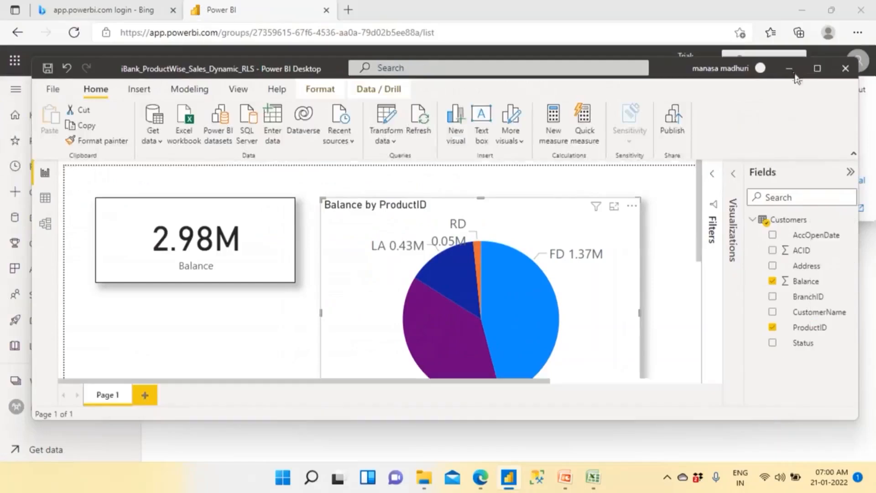
{"action": "left_click", "coordinate": [720, 68]}
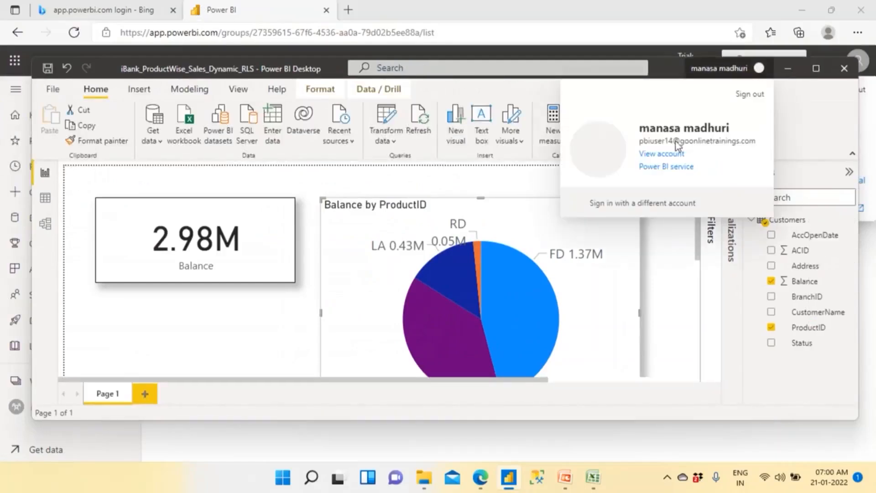
{"action": "left_click", "coordinate": [815, 68]}
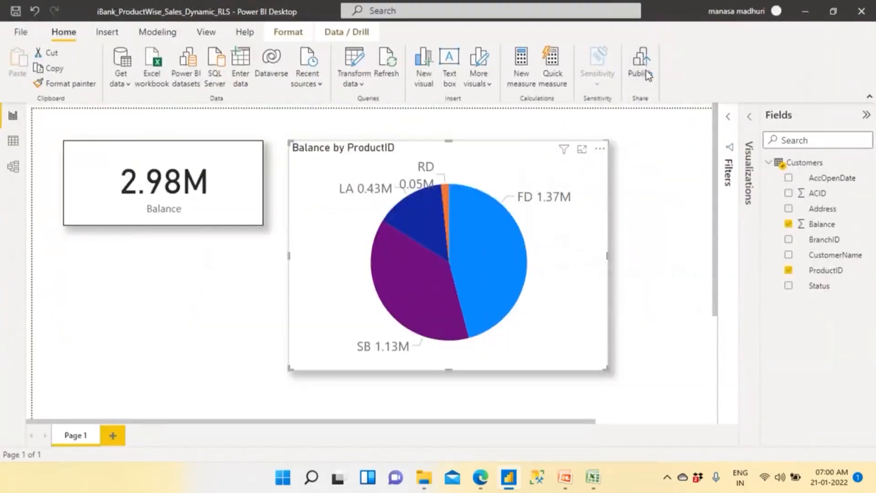
- Publish the report to the iBank_RLS_Dynamic_Jan212022 workspace and dismiss the publishing dialog
{"action": "left_click", "coordinate": [648, 75]}
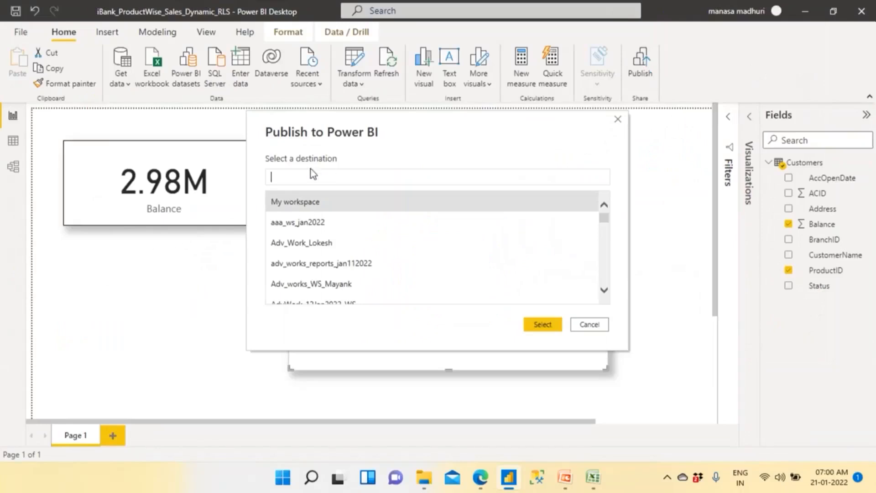
{"action": "type", "text": "iBank_RLS_Dynamic_Jan212022"}
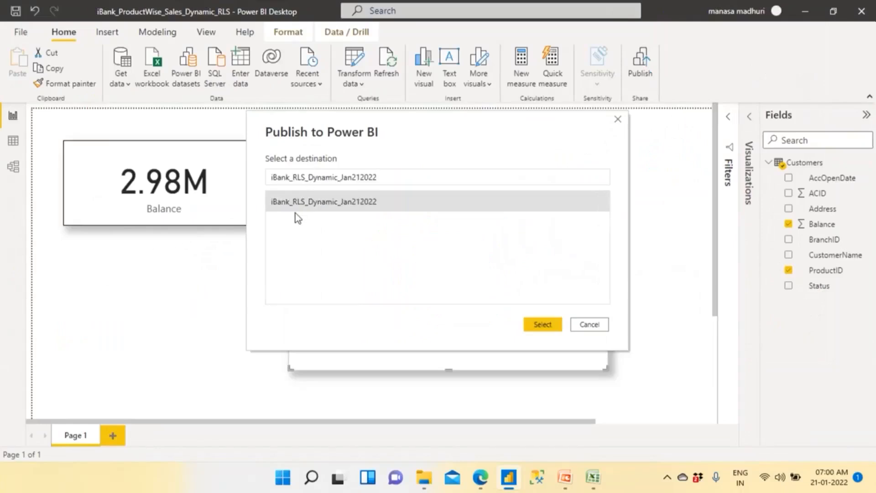
{"action": "left_click", "coordinate": [540, 325]}
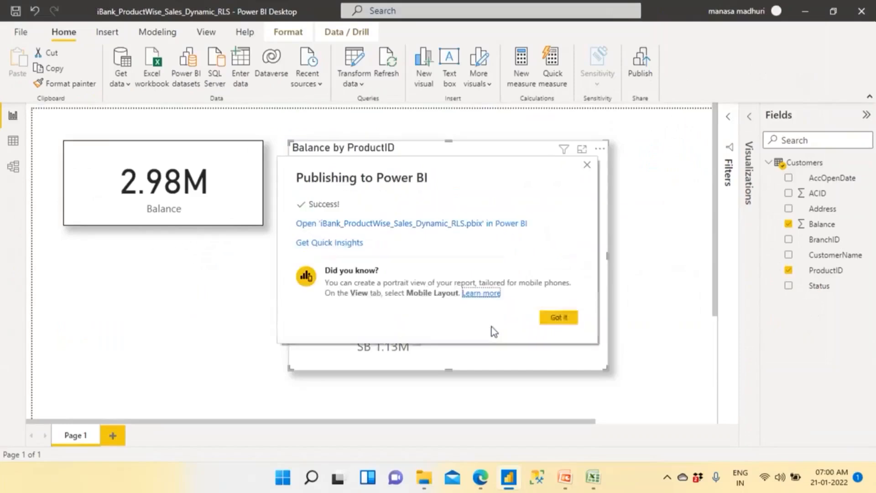
{"action": "left_click", "coordinate": [573, 319]}
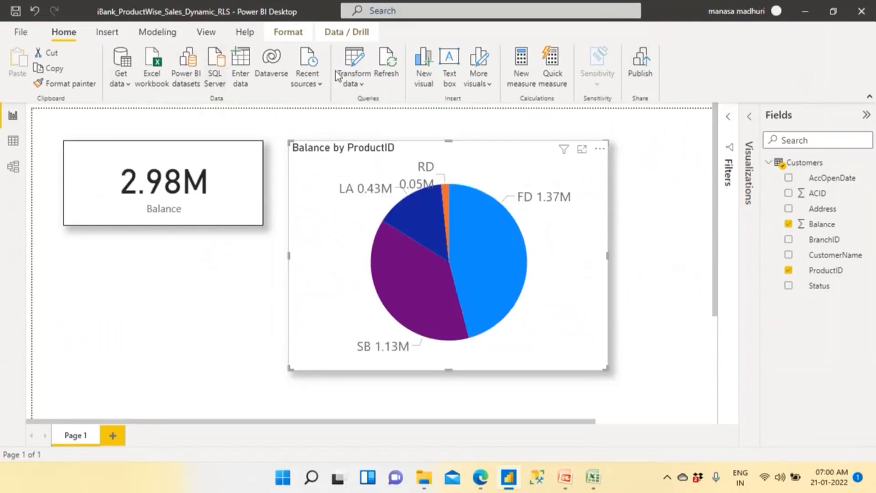
{"action": "left_click", "coordinate": [158, 34]}
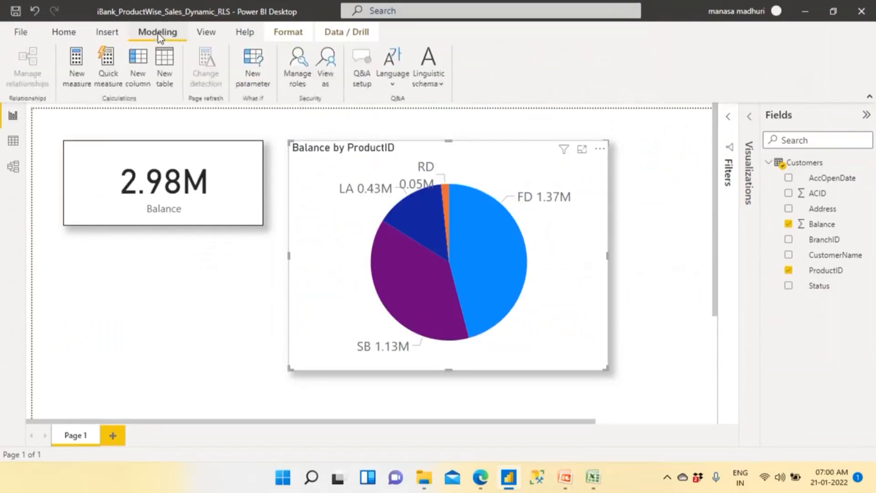
{"action": "left_click", "coordinate": [297, 84]}
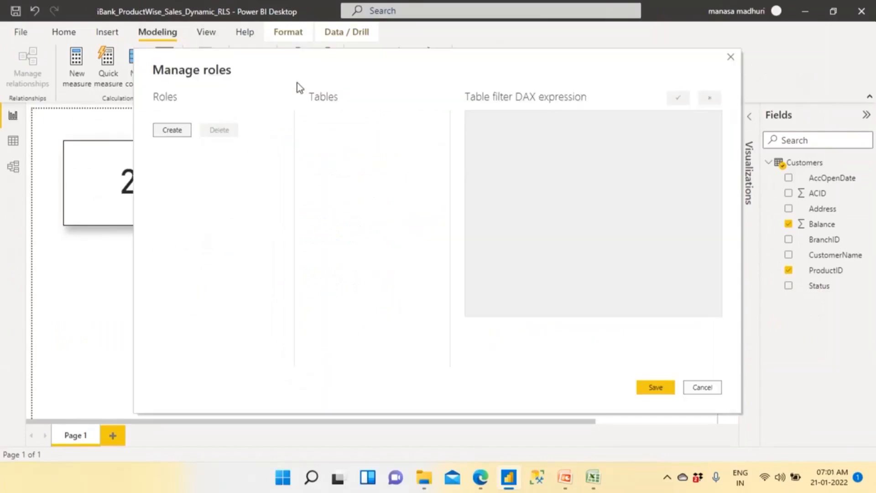
{"action": "left_click", "coordinate": [176, 132]}
{"action": "type", "text": "ProductID"}
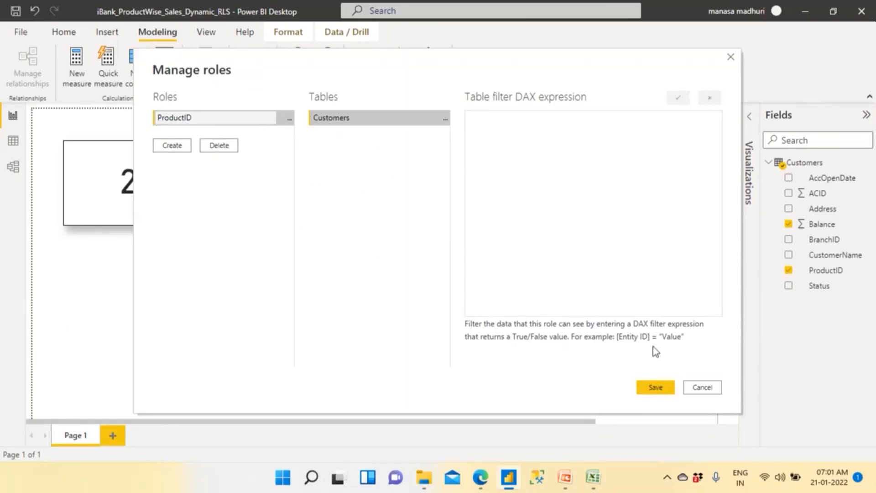
{"action": "left_click", "coordinate": [696, 388]}
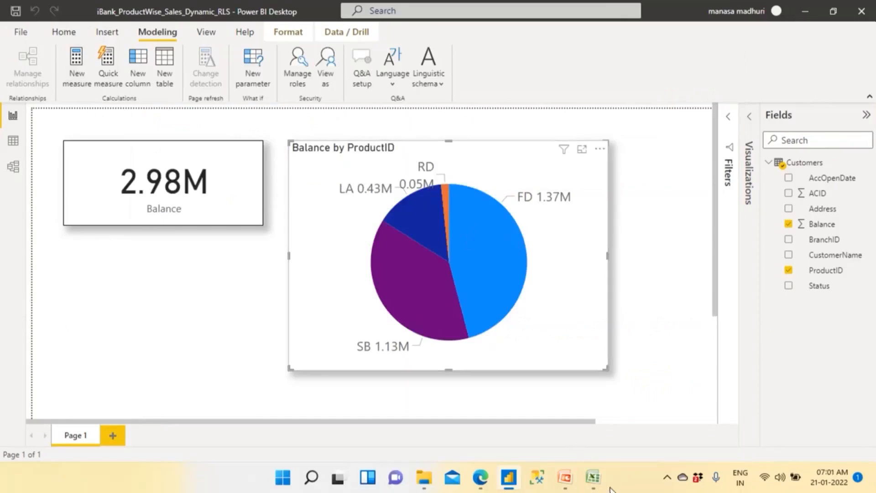
- Switch to the iBank workbook in Excel and examine which user is assigned to each ProductID on the Users sheet
{"action": "left_click", "coordinate": [595, 483]}
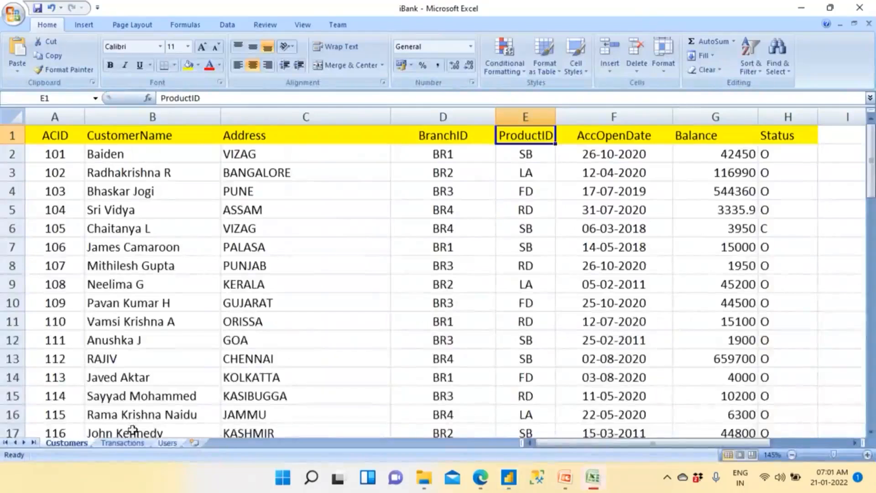
{"action": "left_click", "coordinate": [167, 443]}
{"action": "left_click", "coordinate": [173, 387]}
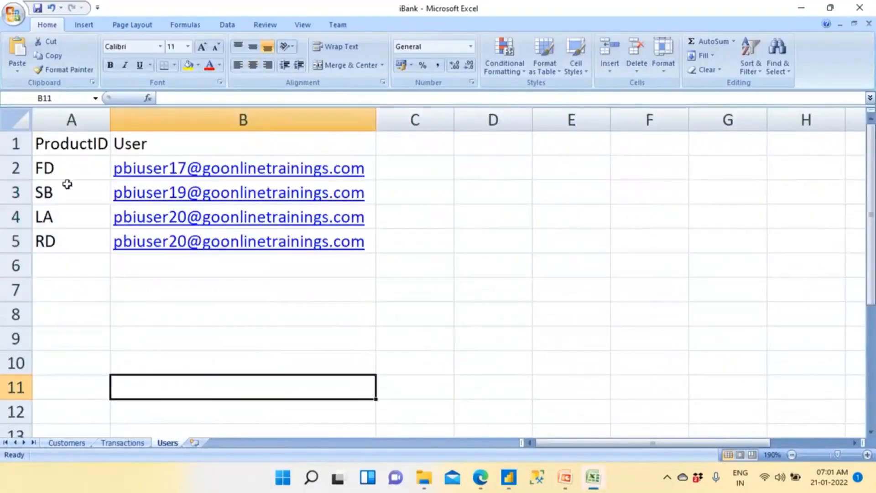
{"action": "left_click_drag", "start_coordinate": [67, 168], "coordinate": [68, 294]}
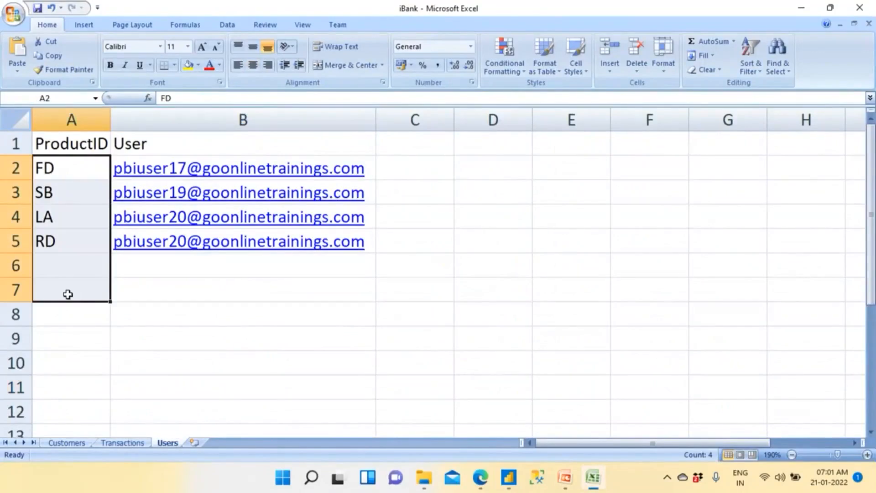
{"action": "left_click", "coordinate": [60, 170]}
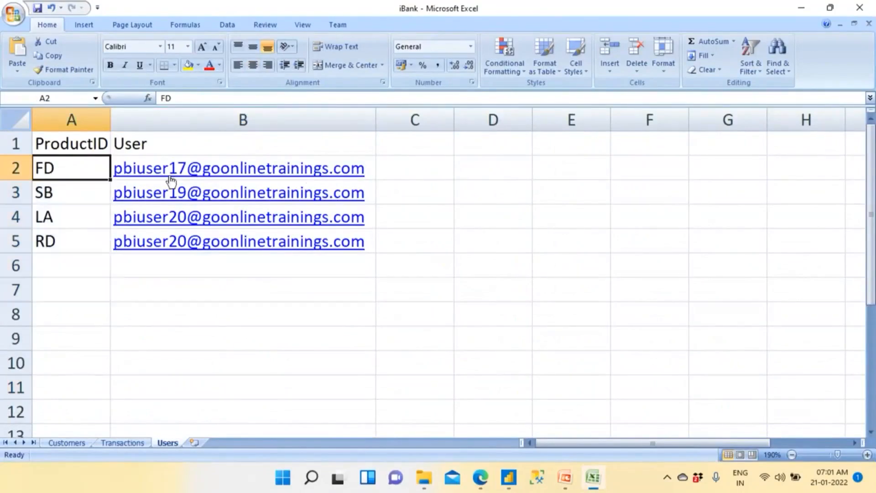
{"action": "left_click", "coordinate": [372, 171]}
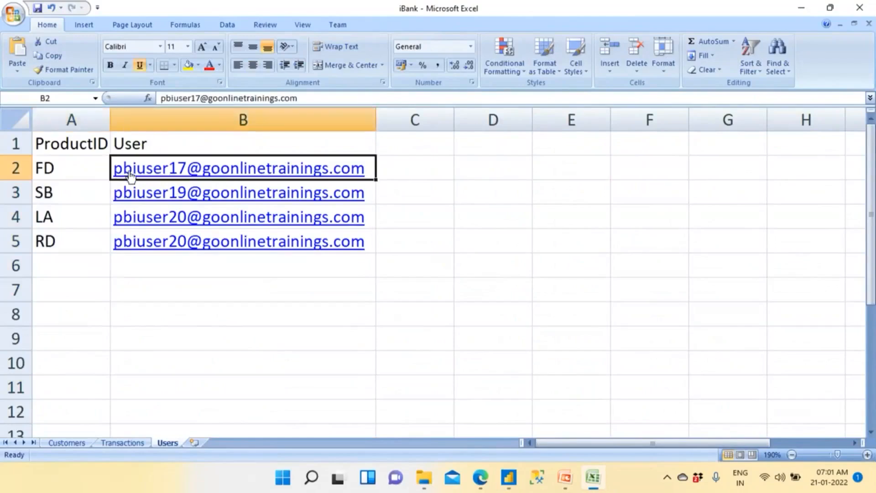
{"action": "left_click", "coordinate": [59, 172]}
{"action": "left_click", "coordinate": [399, 193]}
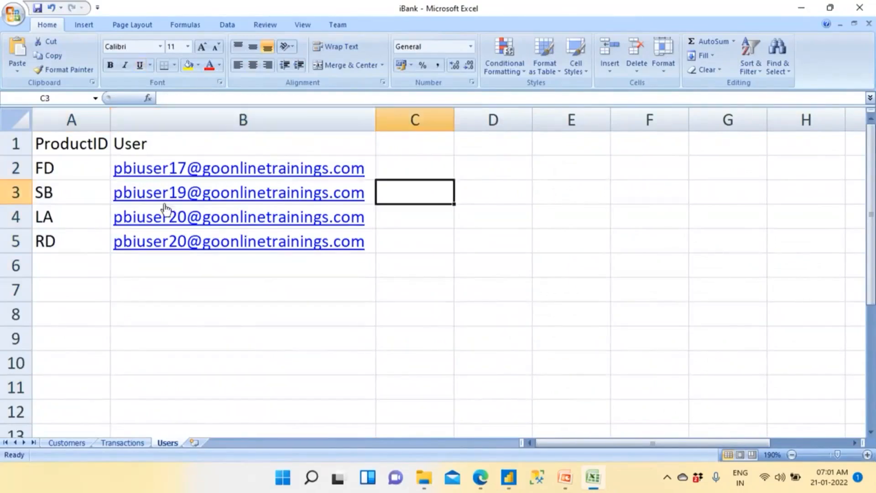
{"action": "left_click", "coordinate": [83, 199]}
{"action": "left_click", "coordinate": [396, 218]}
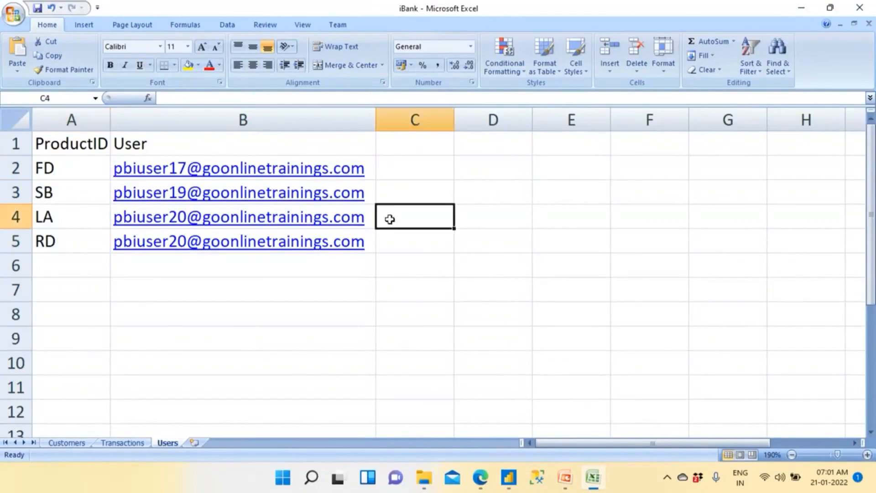
{"action": "left_click", "coordinate": [94, 221]}
{"action": "left_click_drag", "start_coordinate": [180, 340], "coordinate": [147, 221]}
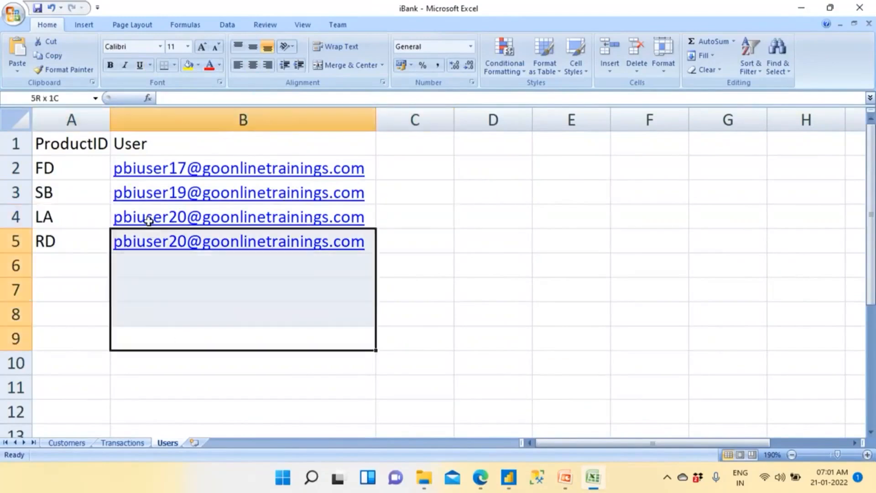
{"action": "left_click_drag", "start_coordinate": [82, 223], "coordinate": [81, 248]}
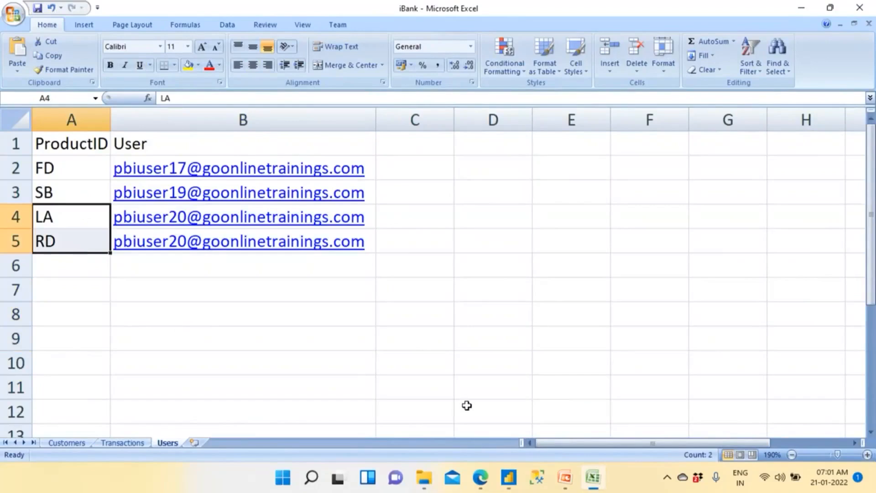
- Switch back to Power BI Desktop and connect to the iBank Excel workbook in the SourceData folder
{"action": "left_click", "coordinate": [506, 480]}
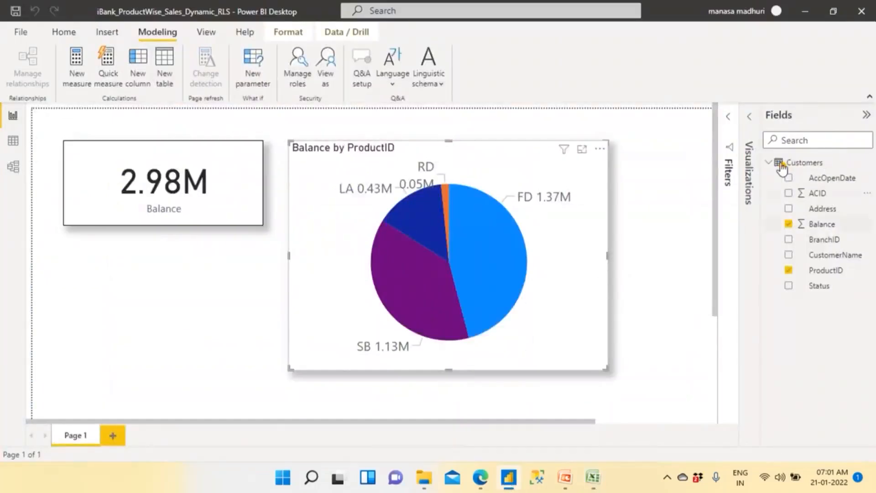
{"action": "left_click", "coordinate": [60, 36]}
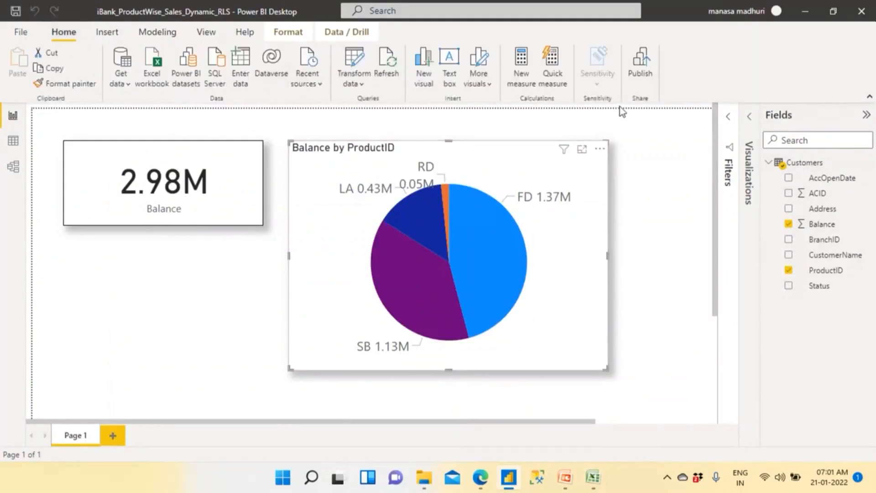
{"action": "left_click", "coordinate": [127, 86]}
{"action": "left_click", "coordinate": [135, 133]}
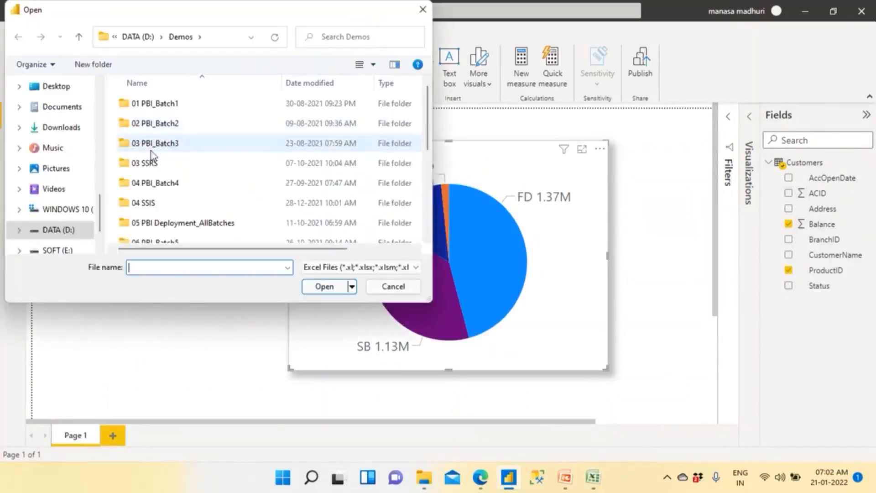
{"action": "scroll", "coordinate": [63, 160], "scroll_direction": "up", "scroll_amount": 3}
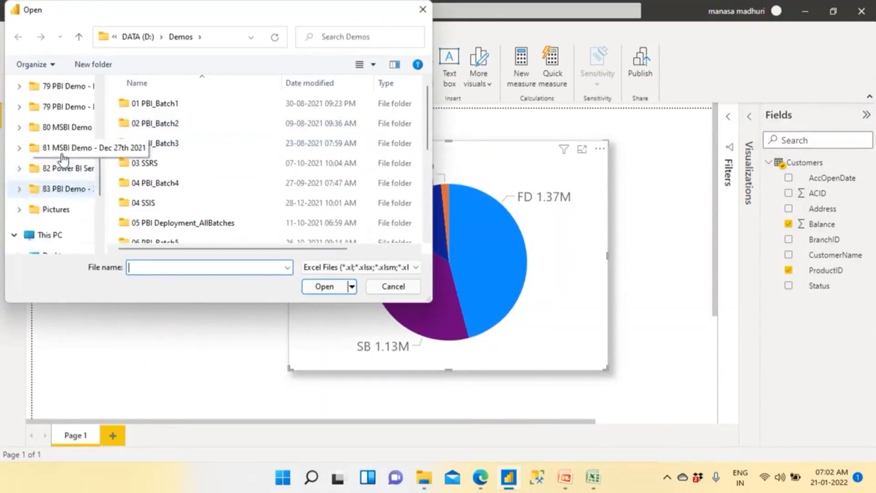
{"action": "scroll", "coordinate": [63, 158], "scroll_direction": "up", "scroll_amount": 3}
{"action": "left_click", "coordinate": [65, 230]}
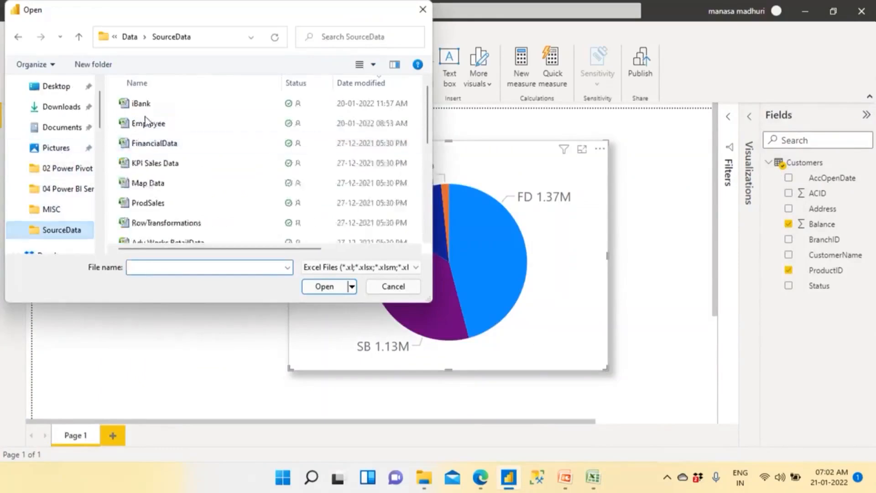
{"action": "left_click", "coordinate": [141, 105]}
{"action": "left_click", "coordinate": [324, 287]}
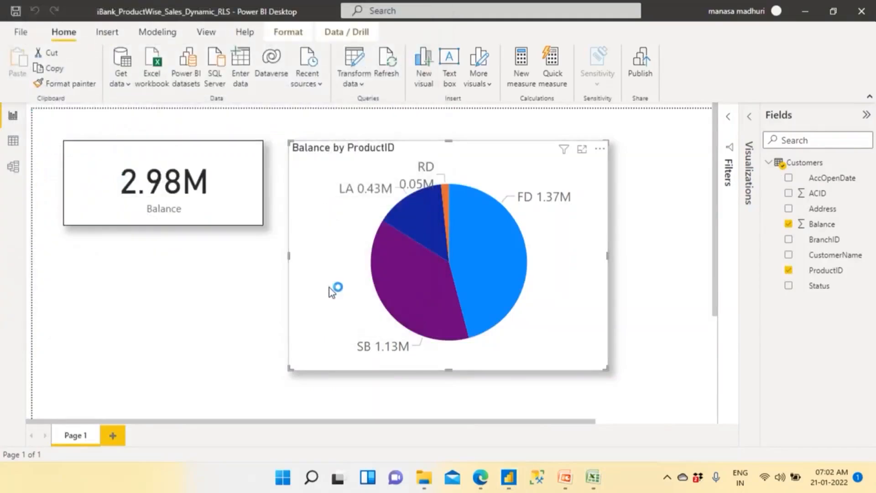
- Load the workbook's Users sheet into the data model and expand its fields
{"action": "left_click", "coordinate": [195, 144]}
{"action": "left_click", "coordinate": [566, 435]}
{"action": "left_click", "coordinate": [769, 302]}
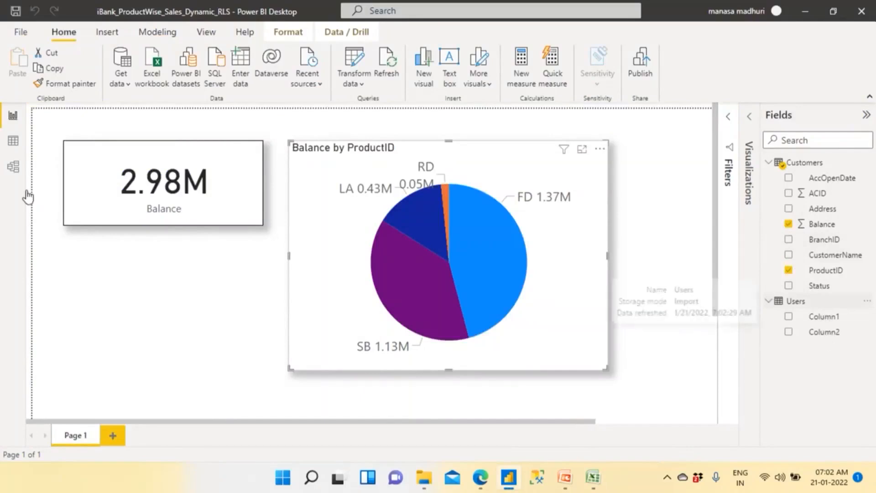
- Inspect the rows and column headers of the imported Users table, and return to the report
{"action": "left_click", "coordinate": [13, 142]}
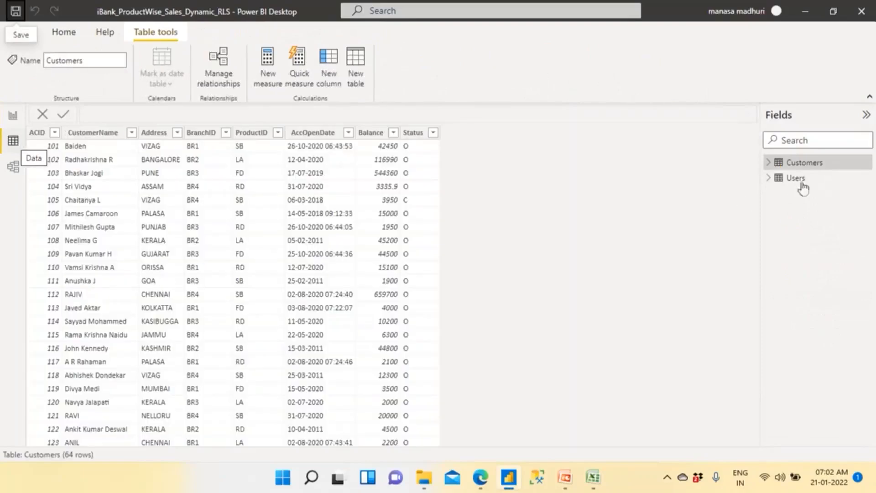
{"action": "left_click", "coordinate": [803, 180]}
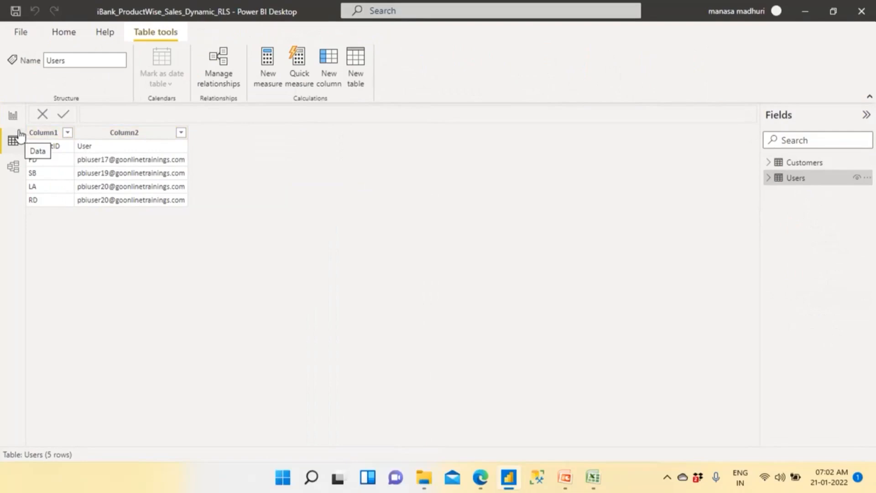
{"action": "left_click", "coordinate": [14, 118]}
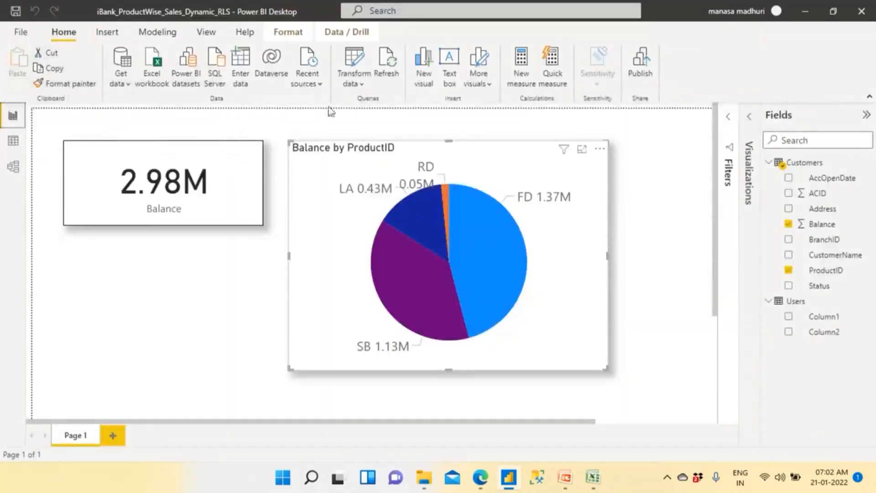
- Promote the first row of the Users query to column headers in Power Query Editor and apply the changes
{"action": "left_click", "coordinate": [361, 86]}
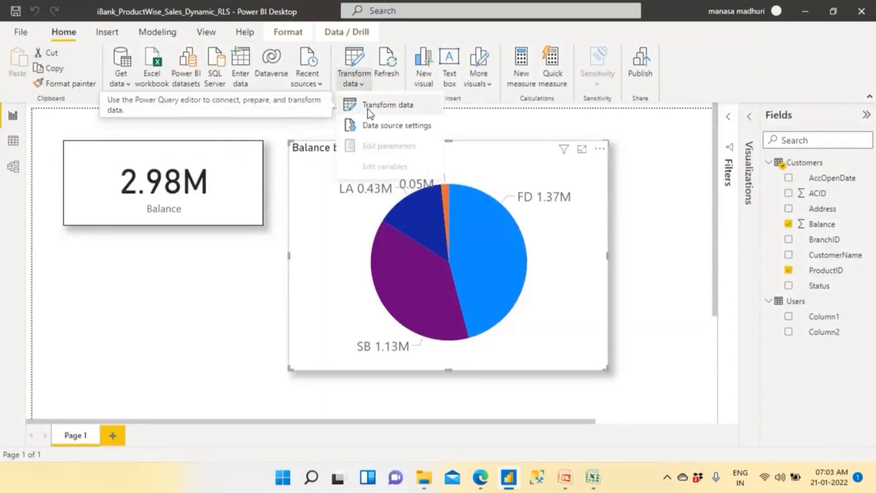
{"action": "left_click", "coordinate": [367, 108]}
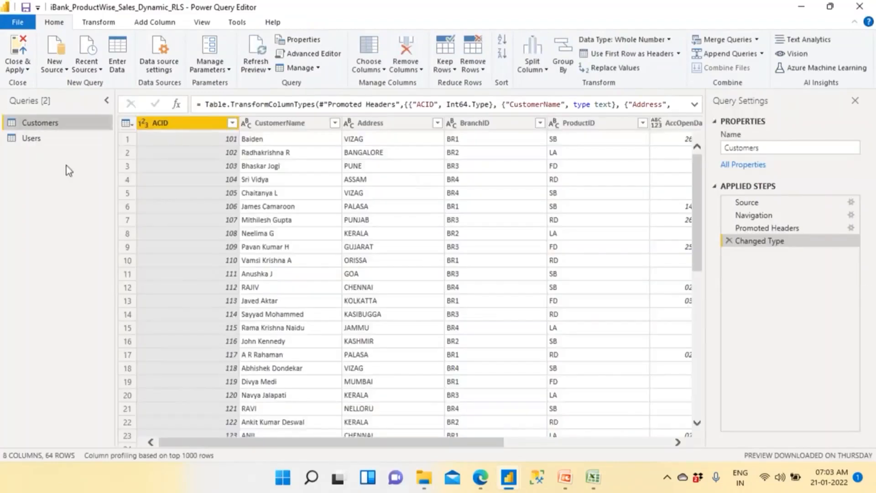
{"action": "left_click", "coordinate": [40, 141]}
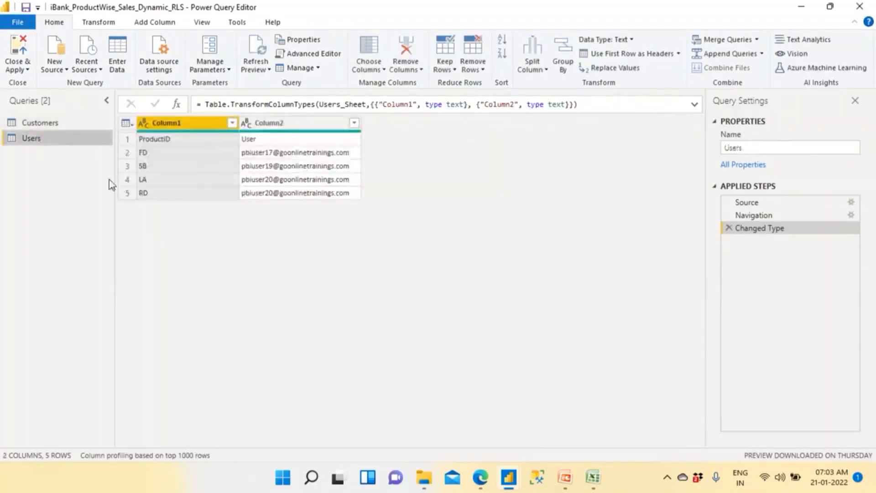
{"action": "left_click", "coordinate": [615, 57]}
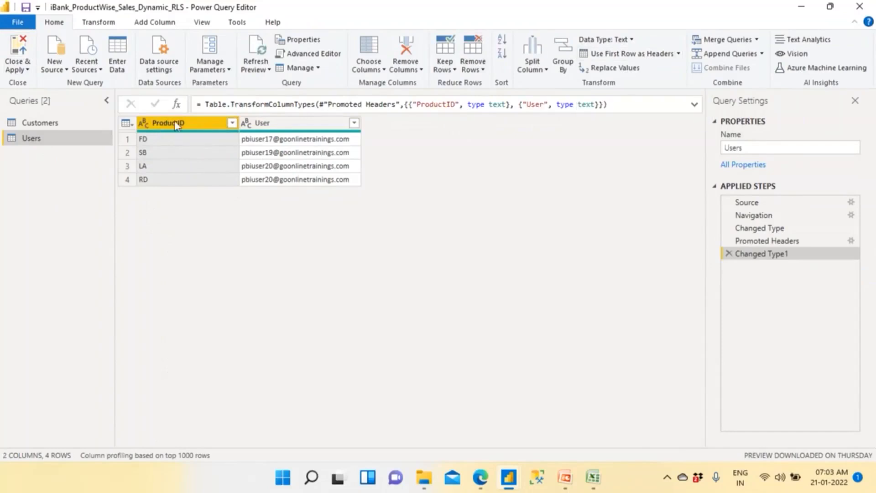
{"action": "left_click", "coordinate": [16, 48]}
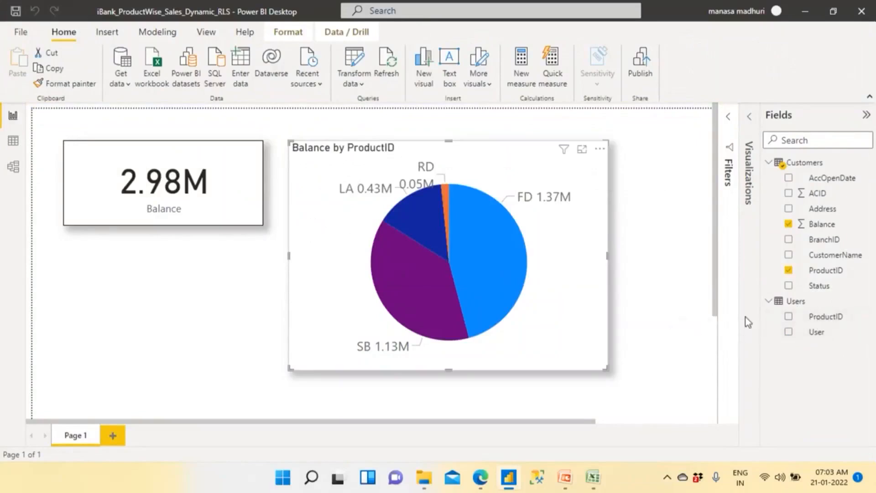
- Review the relationship between the Customers and Users tables in the model, accept its settings, and return to the report
{"action": "left_click", "coordinate": [14, 167]}
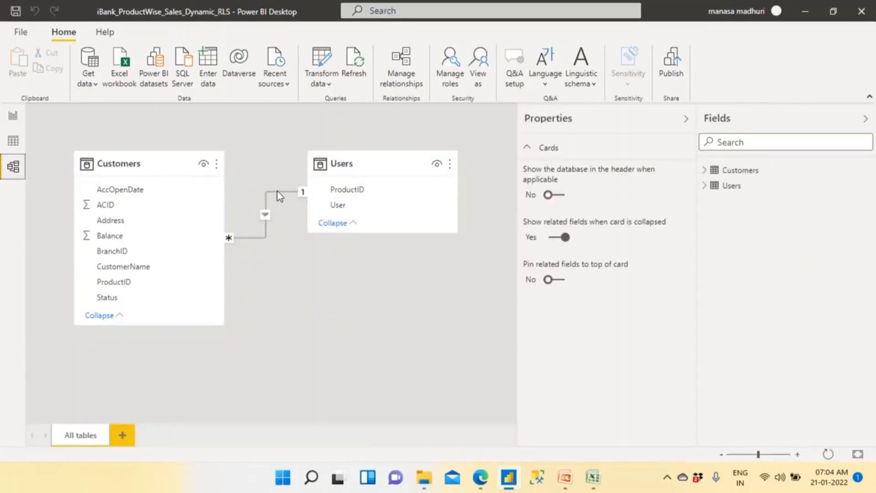
{"action": "left_click", "coordinate": [686, 122]}
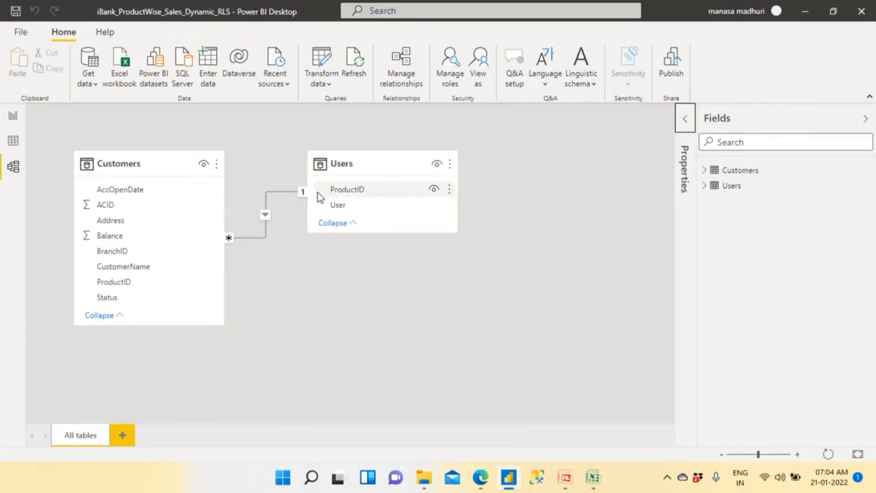
{"action": "double_click", "coordinate": [251, 237]}
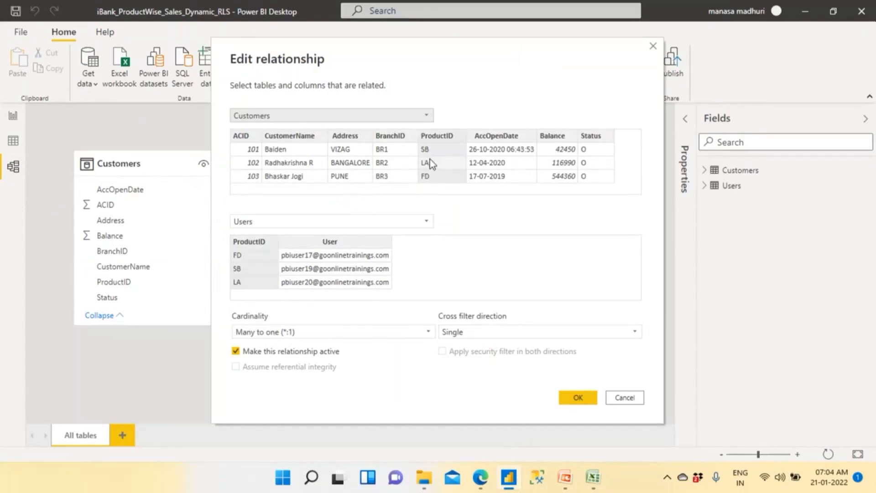
{"action": "left_click", "coordinate": [577, 393]}
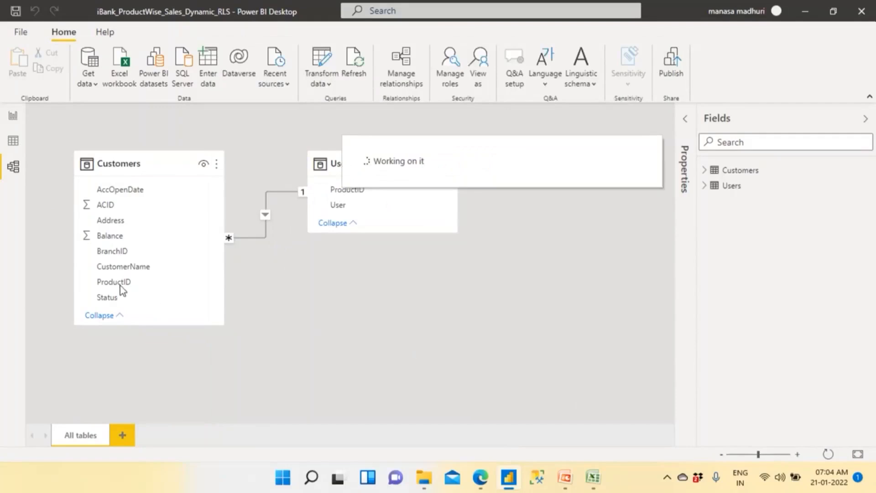
{"action": "left_click", "coordinate": [17, 145]}
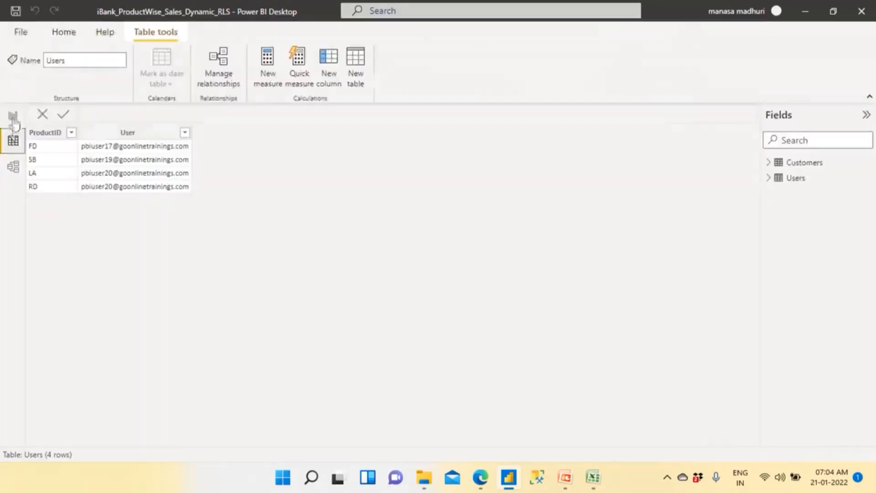
{"action": "left_click", "coordinate": [12, 117]}
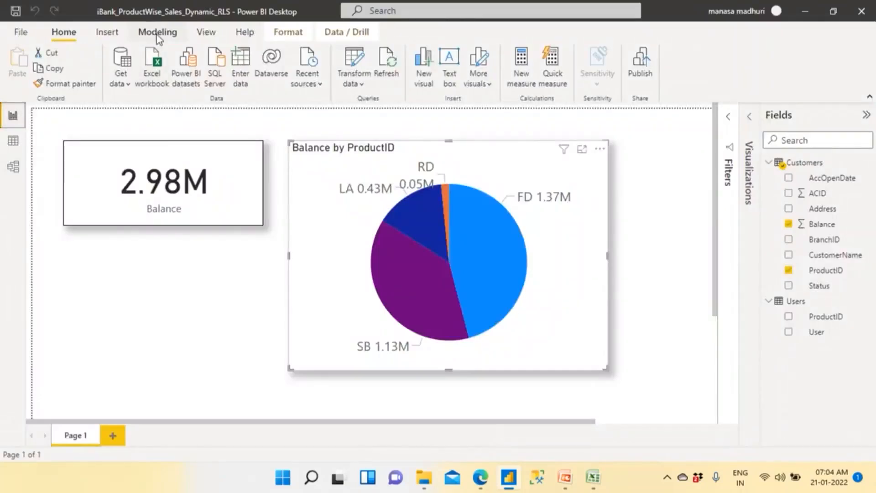
- Create a security role named ProductID
{"action": "left_click", "coordinate": [157, 34]}
{"action": "left_click", "coordinate": [295, 83]}
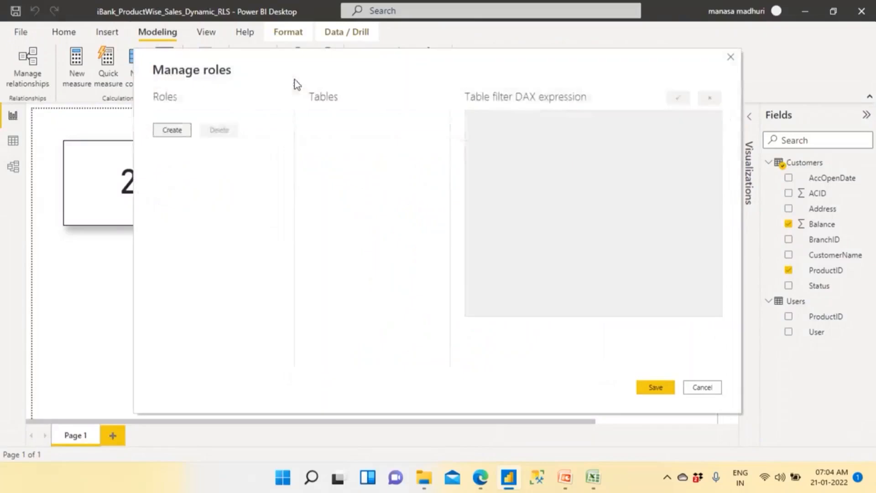
{"action": "left_click", "coordinate": [178, 132]}
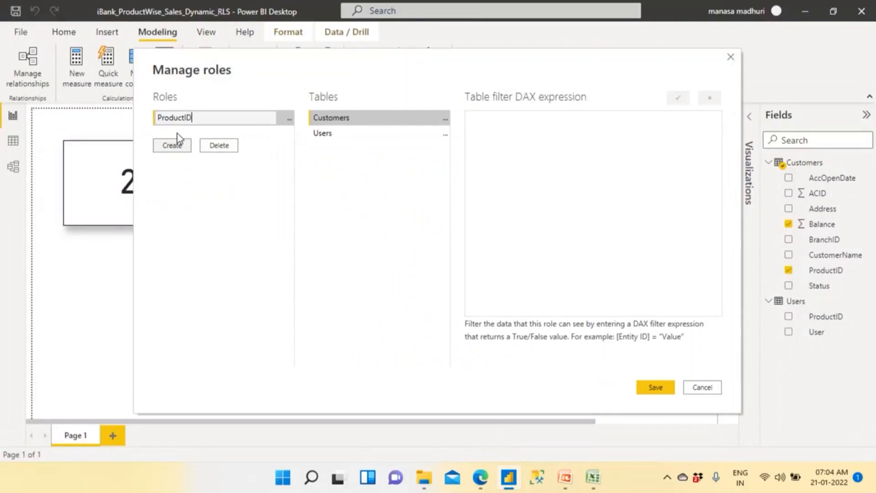
- Add a table filter on the [User] column of the Users table for the ProductID role
{"action": "left_click", "coordinate": [327, 137]}
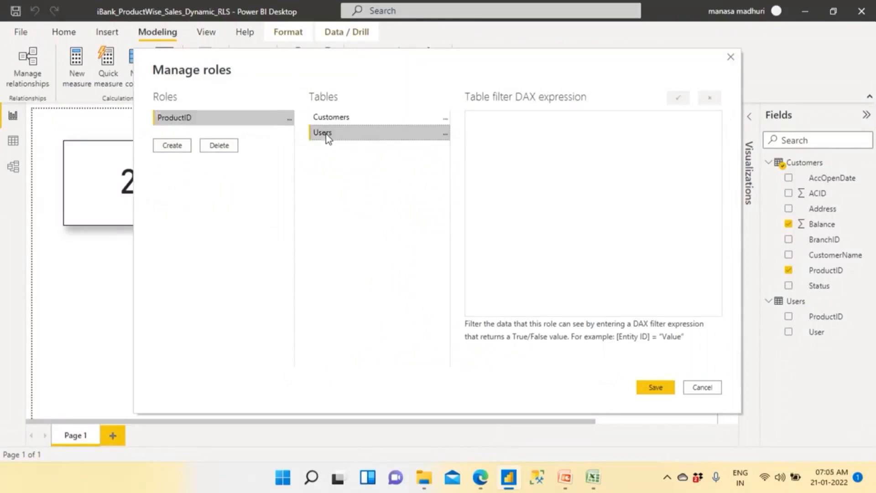
{"action": "left_click", "coordinate": [445, 135]}
{"action": "left_click", "coordinate": [332, 117]}
{"action": "left_click", "coordinate": [346, 134]}
{"action": "left_click", "coordinate": [445, 134]}
{"action": "mouse_move", "coordinate": [535, 145]}
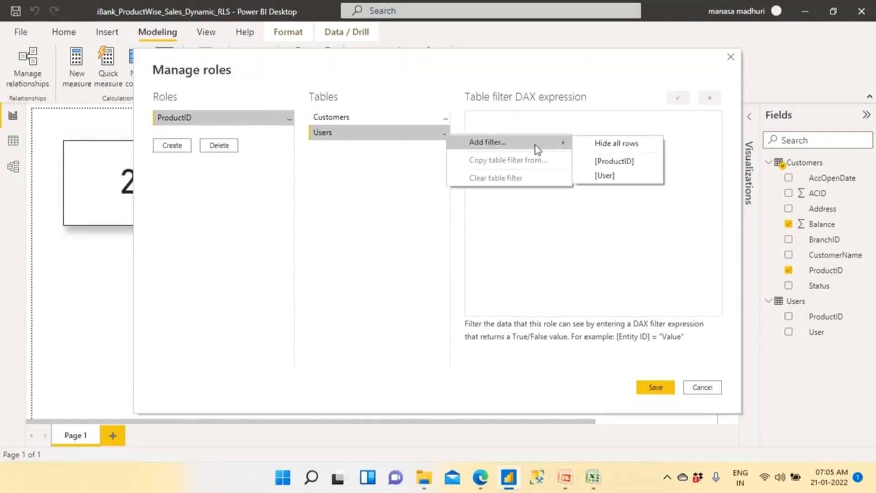
{"action": "left_click", "coordinate": [617, 177]}
{"action": "double_click", "coordinate": [524, 124]}
{"action": "left_click_drag", "start_coordinate": [524, 123], "coordinate": [510, 124]}
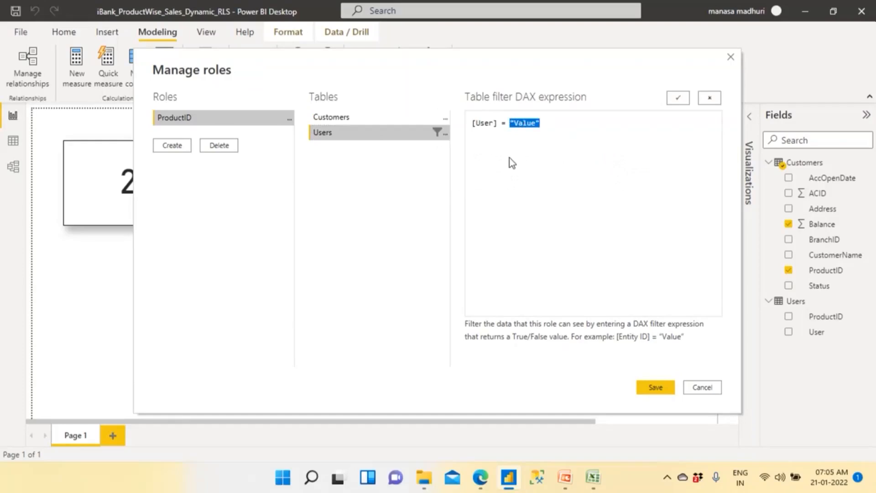
- Switch to the iBank workbook in Excel and review which user each ProductID is mapped to on the Users sheet
{"action": "left_click", "coordinate": [592, 477]}
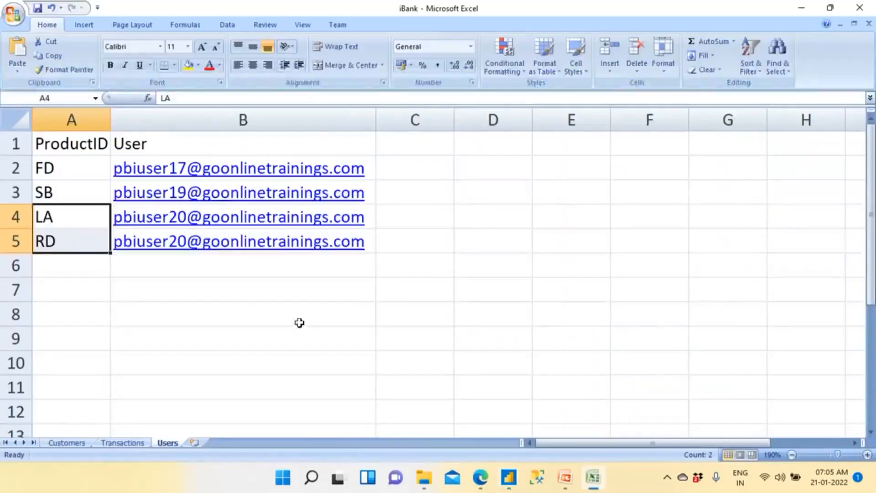
{"action": "left_click", "coordinate": [299, 323]}
{"action": "left_click", "coordinate": [394, 213]}
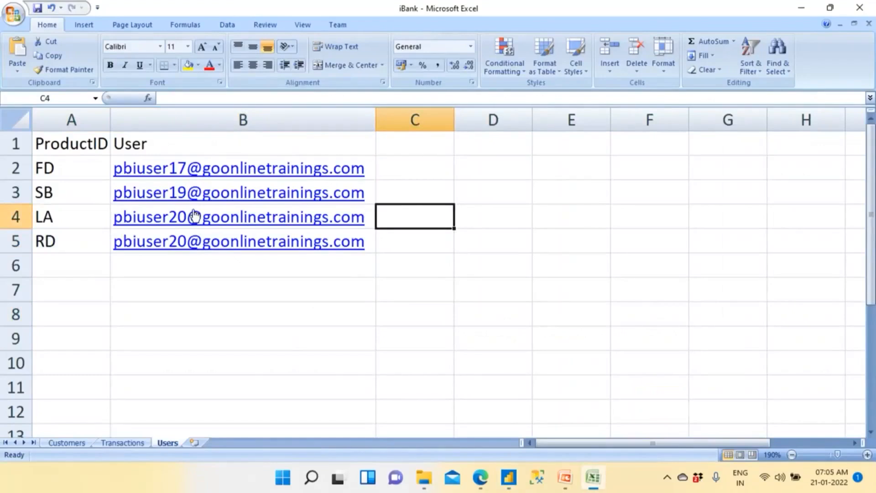
{"action": "left_click_drag", "start_coordinate": [65, 217], "coordinate": [68, 241]}
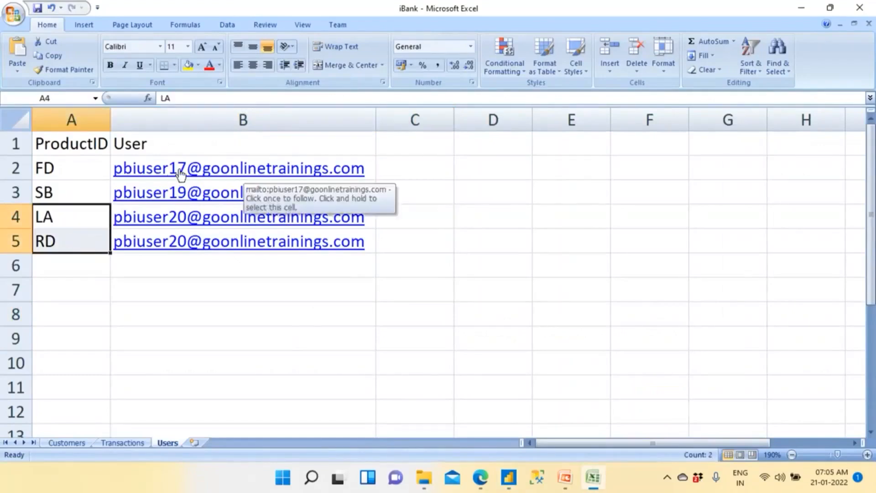
{"action": "left_click", "coordinate": [79, 171]}
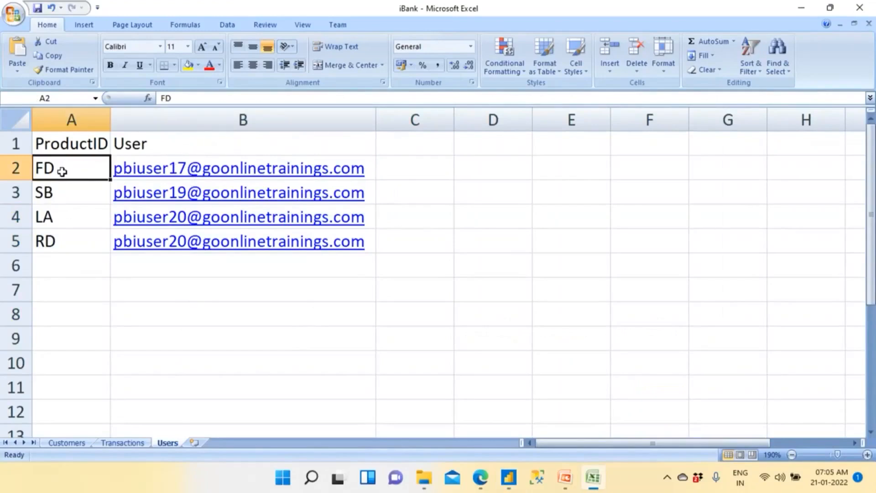
- Filter the Customers sheet to show only the rows with ProductID FD
{"action": "left_click", "coordinate": [87, 443]}
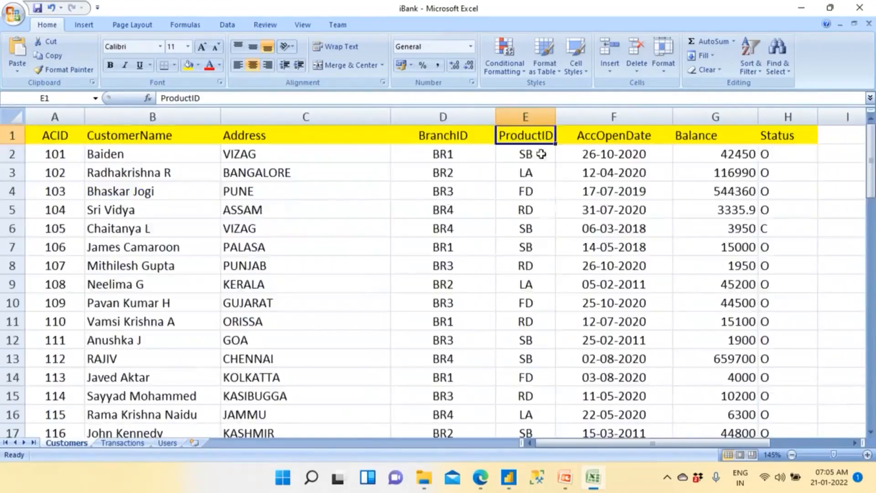
{"action": "left_click", "coordinate": [751, 61]}
{"action": "left_click", "coordinate": [767, 130]}
{"action": "left_click", "coordinate": [549, 137]}
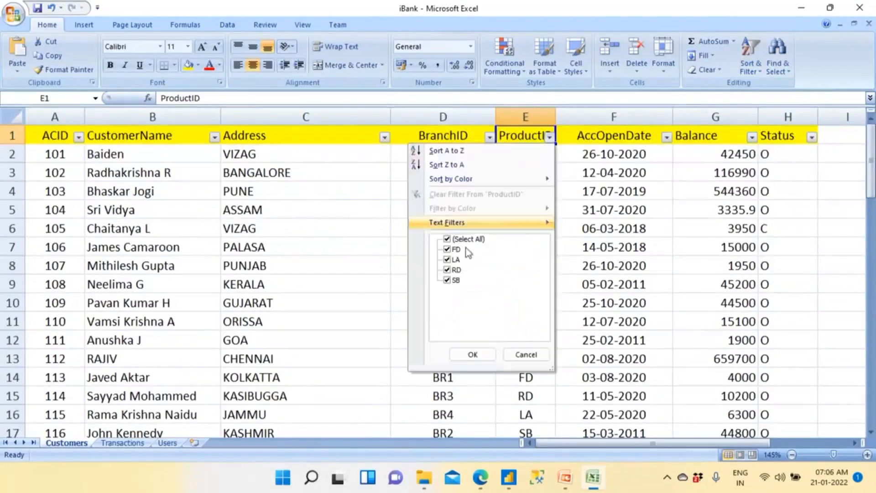
{"action": "left_click", "coordinate": [447, 239]}
{"action": "left_click", "coordinate": [447, 249]}
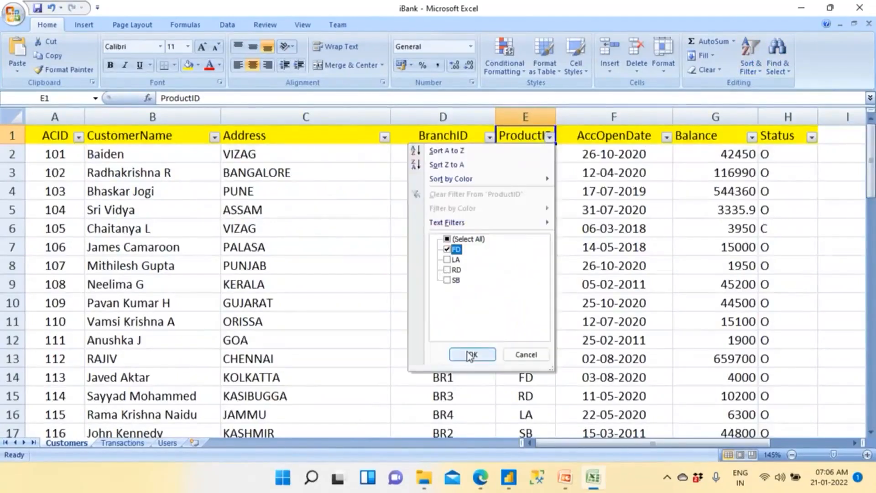
{"action": "left_click", "coordinate": [473, 355]}
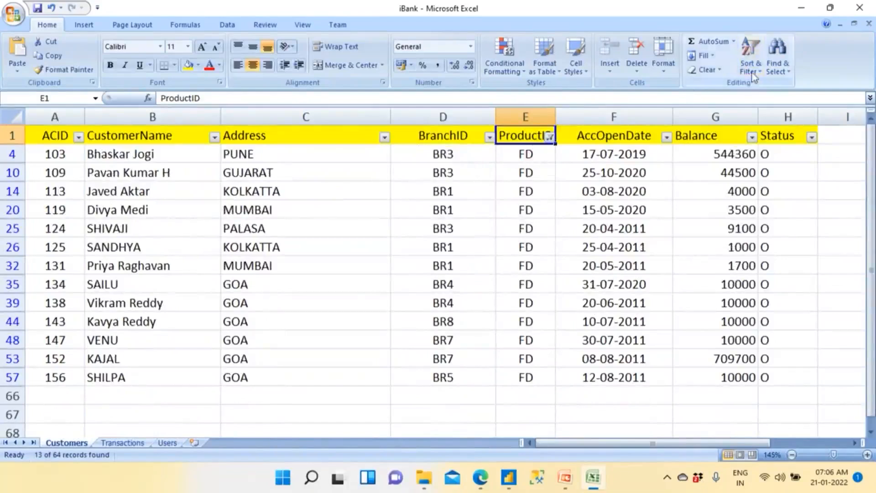
- Check the user assigned to product SB on the Users sheet
{"action": "left_click", "coordinate": [169, 441]}
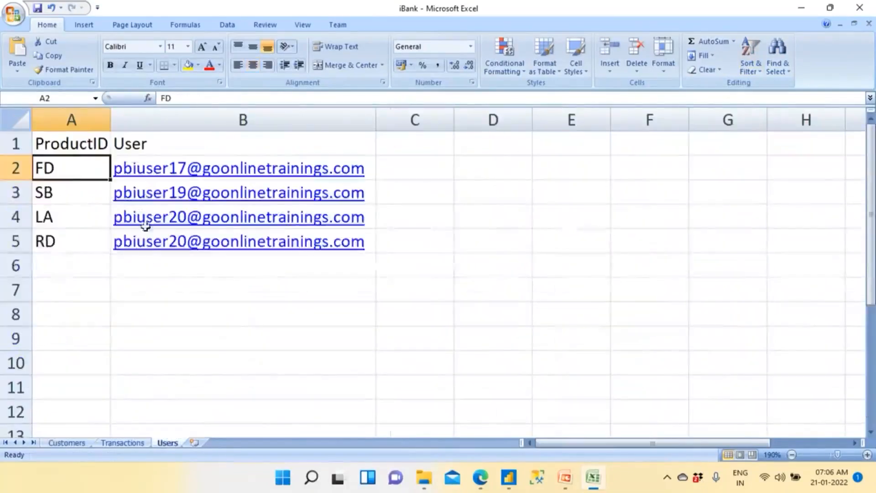
{"action": "left_click", "coordinate": [394, 191]}
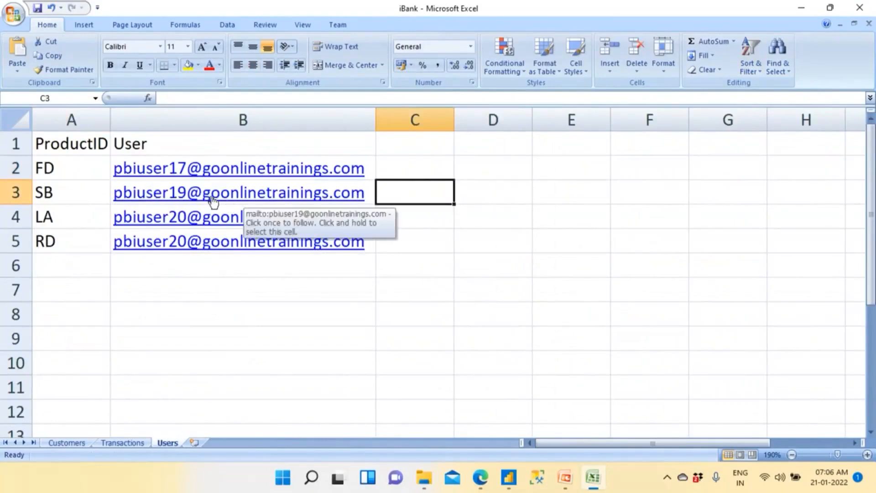
{"action": "left_click", "coordinate": [67, 192]}
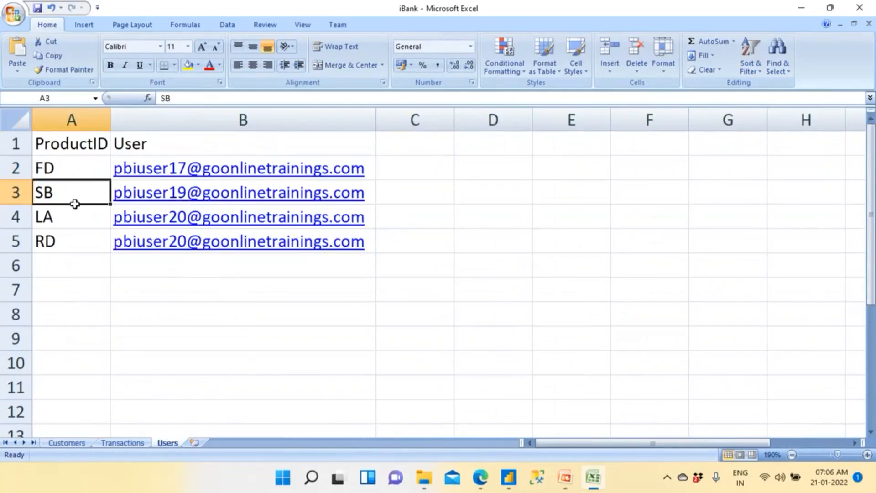
- Filter the Customers sheet by ProductID SB instead of FD, and remove the filter from the sheet
{"action": "left_click", "coordinate": [68, 441]}
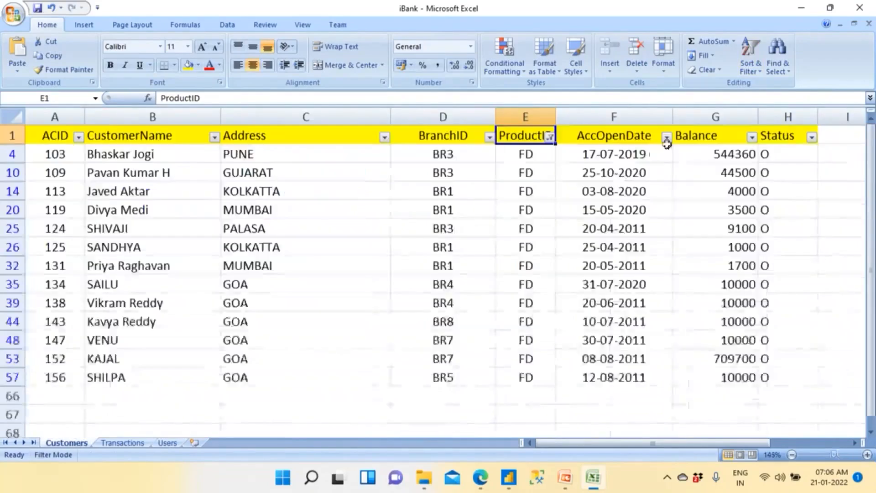
{"action": "left_click", "coordinate": [550, 137]}
{"action": "left_click", "coordinate": [455, 250]}
{"action": "left_click", "coordinate": [455, 280]}
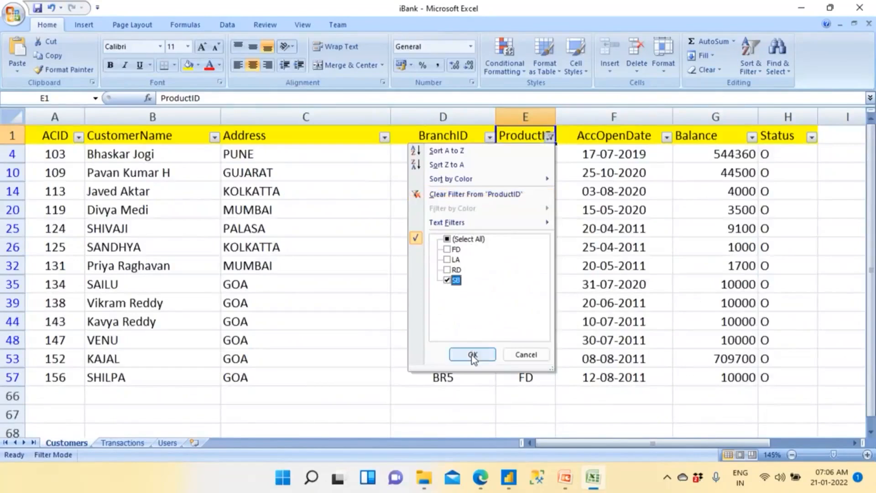
{"action": "left_click", "coordinate": [473, 355]}
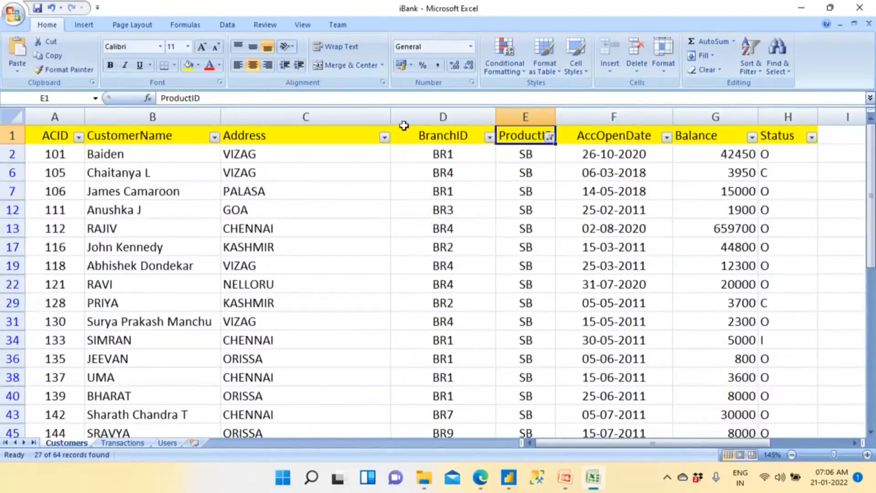
{"action": "left_click", "coordinate": [751, 57]}
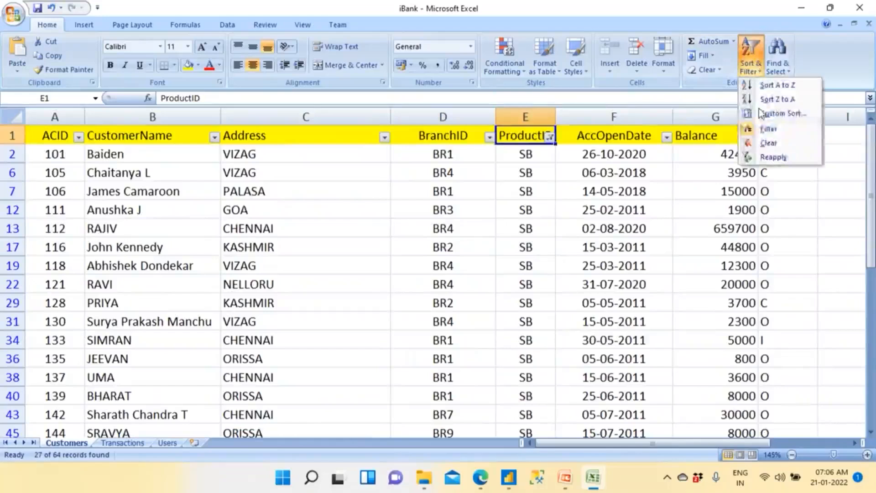
{"action": "left_click", "coordinate": [768, 130]}
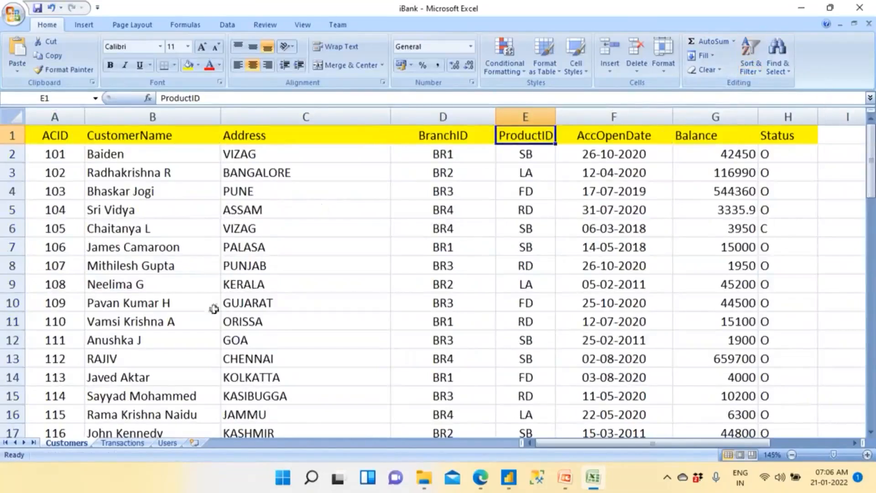
- Examine the ProductID and User columns of the mapping table on the Users sheet
{"action": "left_click", "coordinate": [172, 444]}
{"action": "left_click_drag", "start_coordinate": [83, 151], "coordinate": [391, 357]}
{"action": "left_click", "coordinate": [596, 217]}
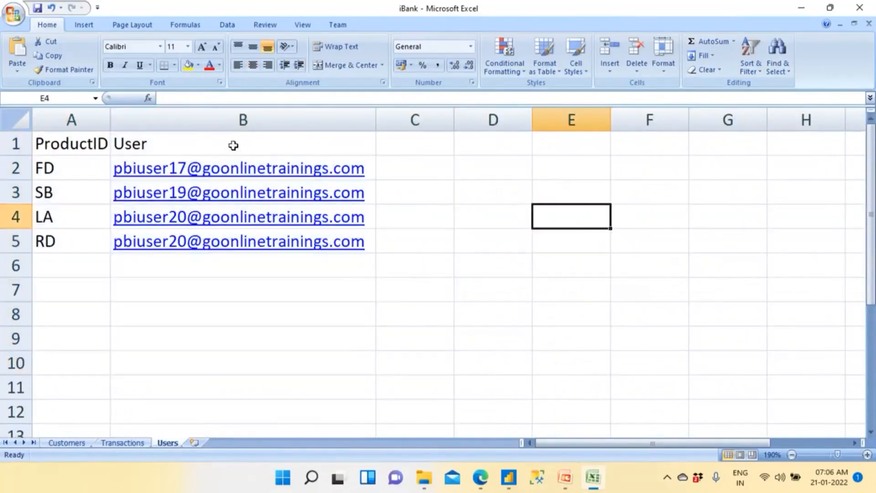
{"action": "left_click", "coordinate": [87, 144]}
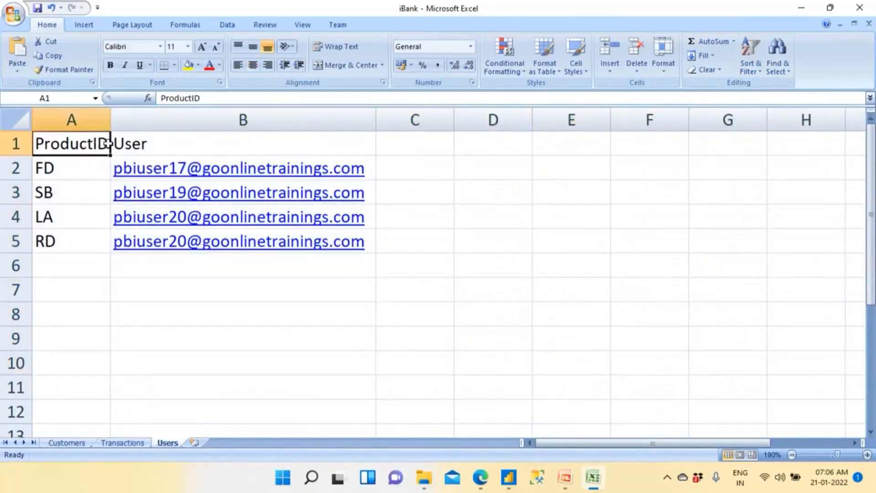
{"action": "left_click", "coordinate": [151, 144]}
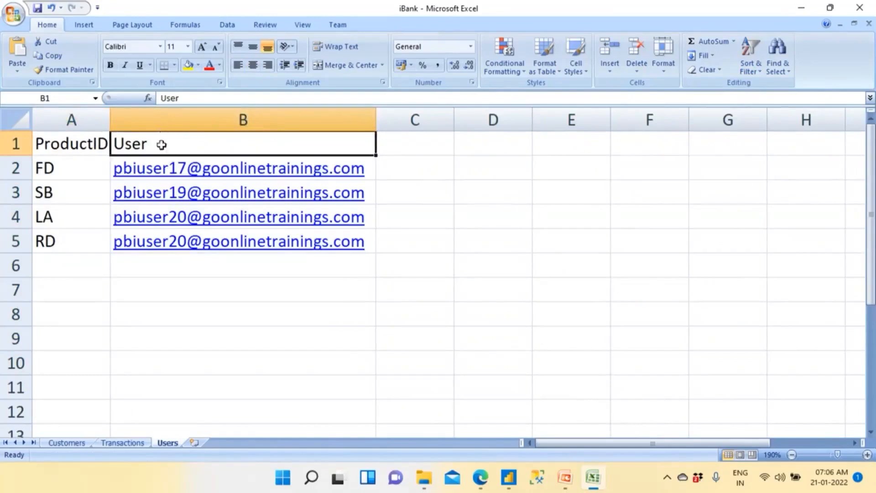
{"action": "left_click", "coordinate": [171, 220]}
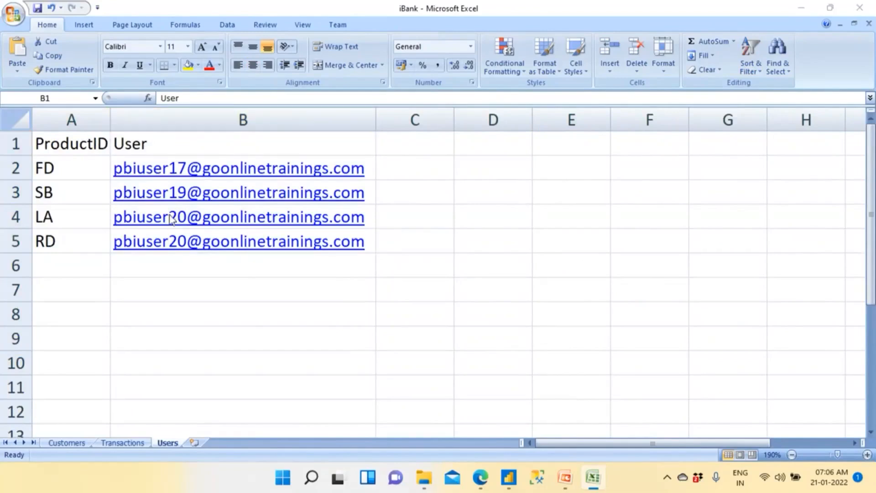
- Return to Power BI Desktop and remove the "Value" placeholder from the Users table's filter expression
{"action": "key", "text": "alt+Tab"}
{"action": "left_click", "coordinate": [544, 123]}
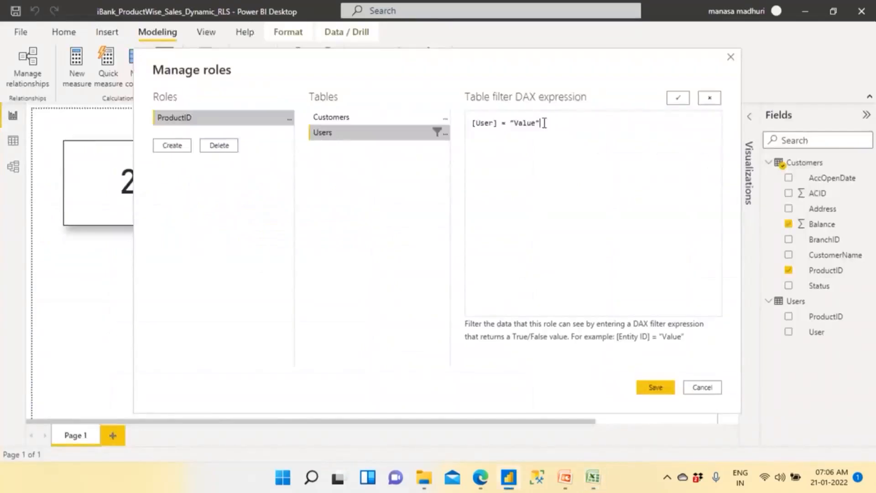
{"action": "key", "text": "BackSpace"}
{"action": "key", "text": "BackSpace"}
{"action": "key", "text": "BackSpace"}
{"action": "key", "text": "BackSpace"}
{"action": "key", "text": "BackSpace"}
{"action": "key", "text": "BackSpace"}
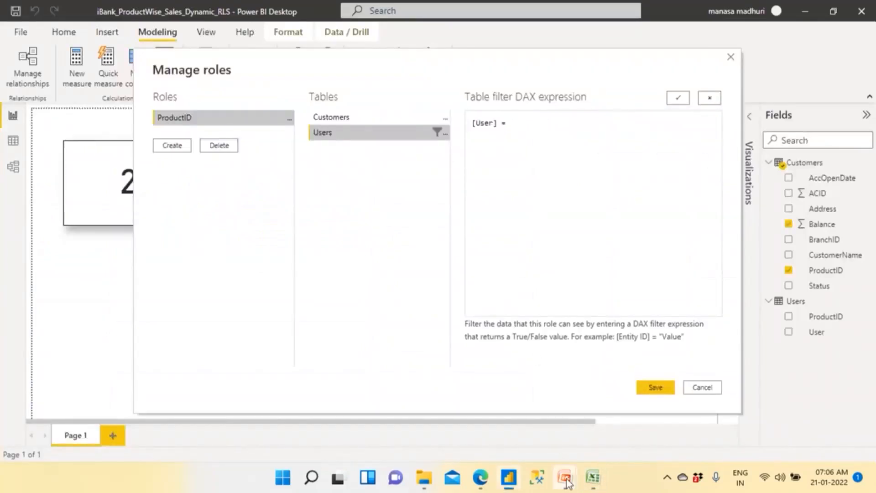
- Switch to the Row Level Security presentation in PowerPoint and copy userprincipalname() from the DAX Function slide
{"action": "mouse_move", "coordinate": [564, 477]}
{"action": "left_click", "coordinate": [599, 421]}
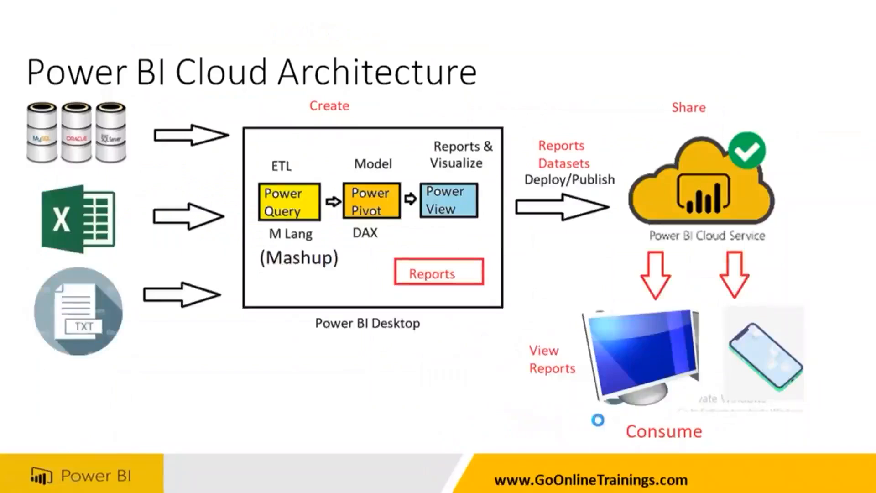
{"action": "left_click", "coordinate": [599, 421]}
{"action": "left_click", "coordinate": [598, 419]}
{"action": "left_click", "coordinate": [598, 420]}
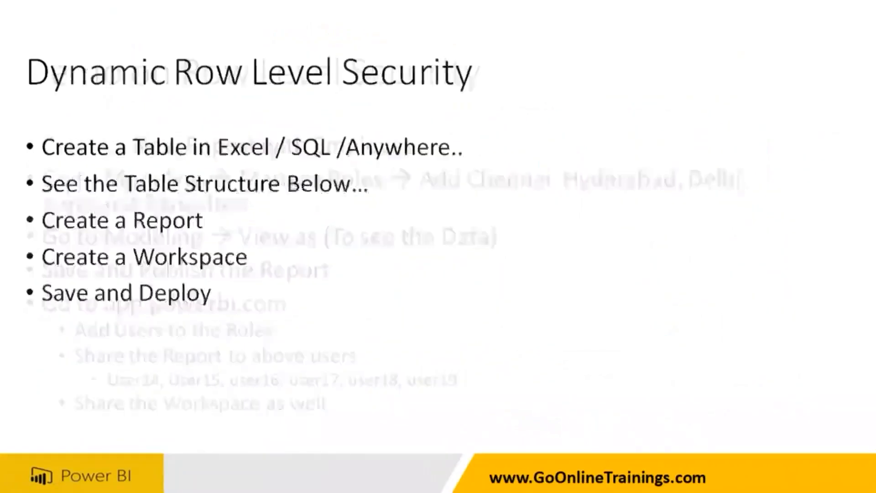
{"action": "left_click", "coordinate": [598, 420]}
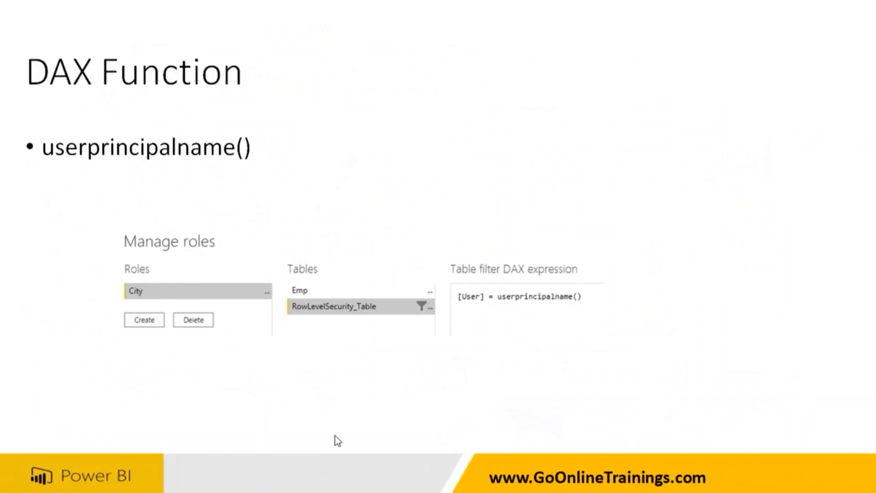
{"action": "key", "text": "Escape"}
{"action": "left_click", "coordinate": [354, 200]}
{"action": "double_click", "coordinate": [355, 200]}
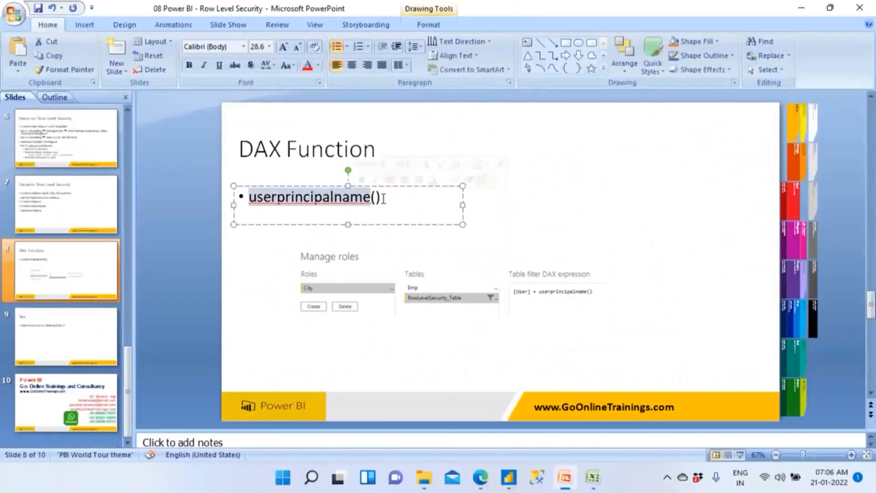
{"action": "left_click", "coordinate": [385, 197], "text": "shift"}
{"action": "key", "text": "ctrl+c"}
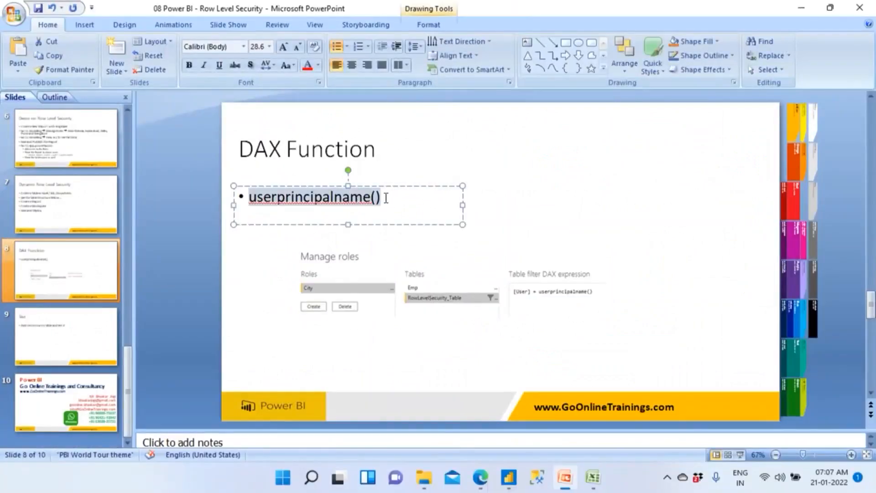
- Back in Power BI Desktop, complete the Users table filter expression as [User] = userprincipalname()
{"action": "key", "text": "alt+Tab"}
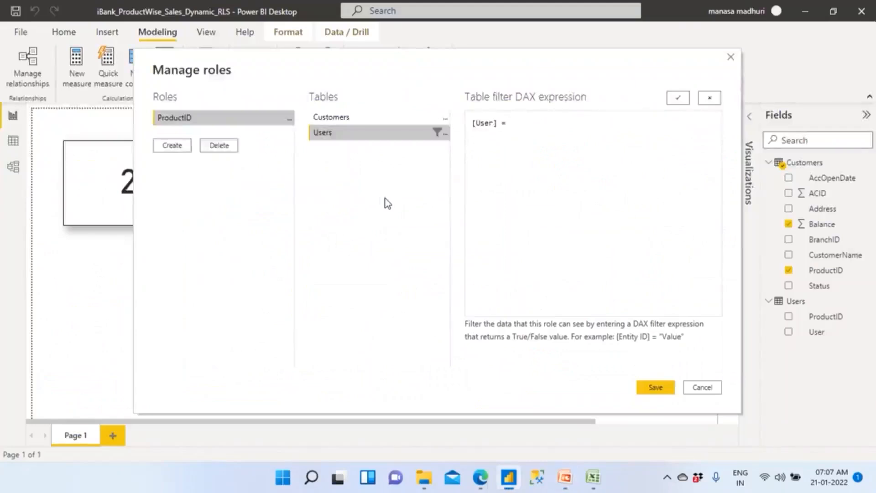
{"action": "key", "text": "ctrl+v"}
{"action": "left_click_drag", "start_coordinate": [509, 124], "coordinate": [594, 127]}
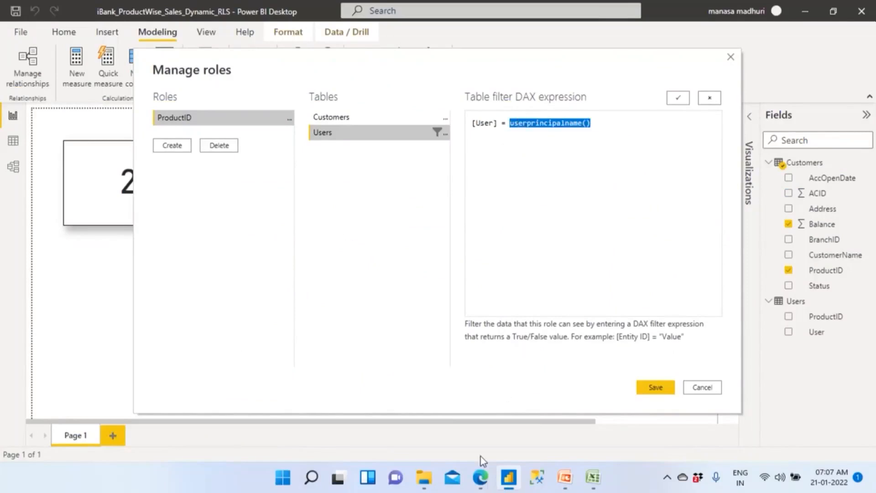
- Check the signed-in account's e-mail in the Power BI service in the browser, and return to the role definition in Power BI Desktop
{"action": "left_click", "coordinate": [480, 476]}
{"action": "left_click", "coordinate": [736, 310]}
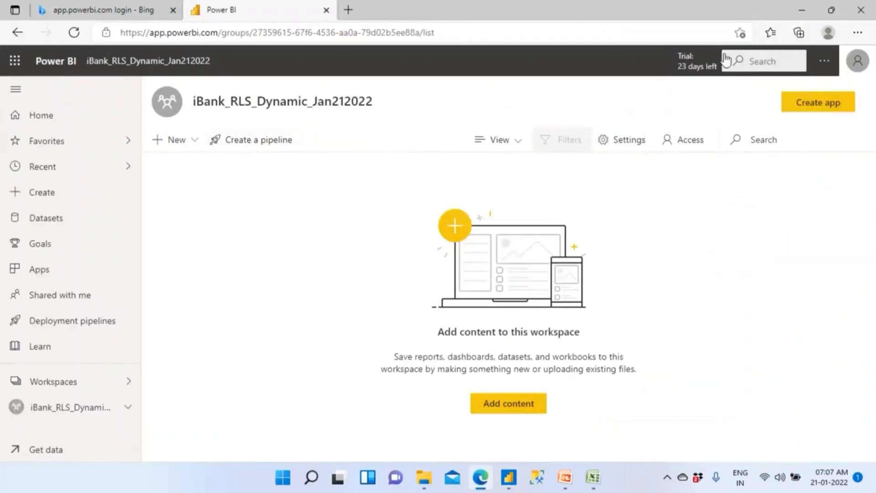
{"action": "left_click", "coordinate": [861, 65]}
{"action": "left_click_drag", "start_coordinate": [716, 123], "coordinate": [833, 127]}
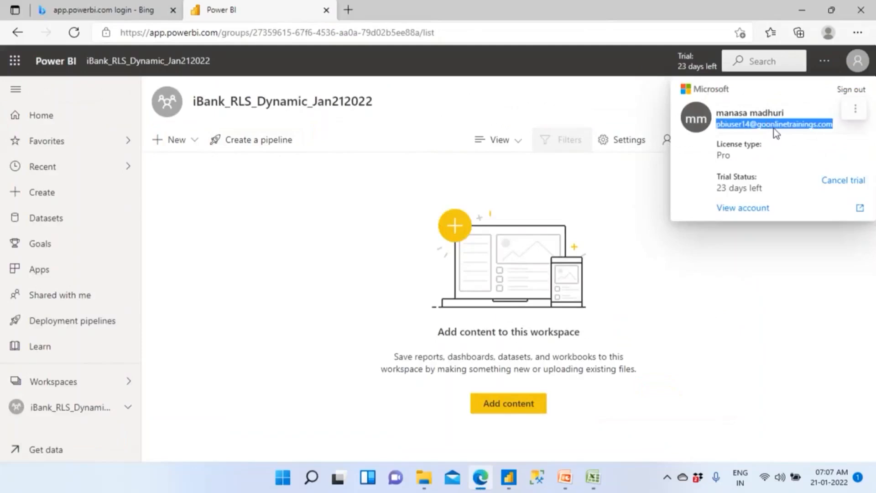
{"action": "key", "text": "alt+Tab"}
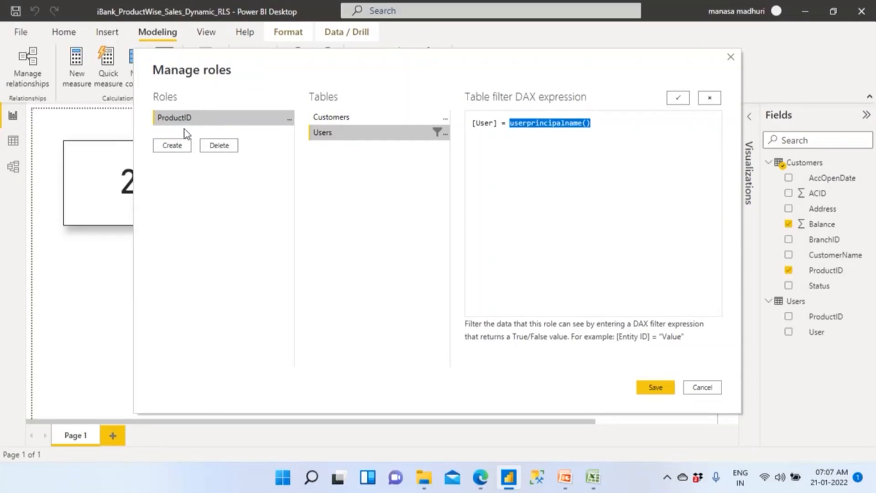
- Save the ProductID role with its userprincipalname() filter on the Users table
{"action": "left_click_drag", "start_coordinate": [476, 123], "coordinate": [597, 123]}
{"action": "key", "text": "ctrl+c"}
{"action": "left_click", "coordinate": [587, 132]}
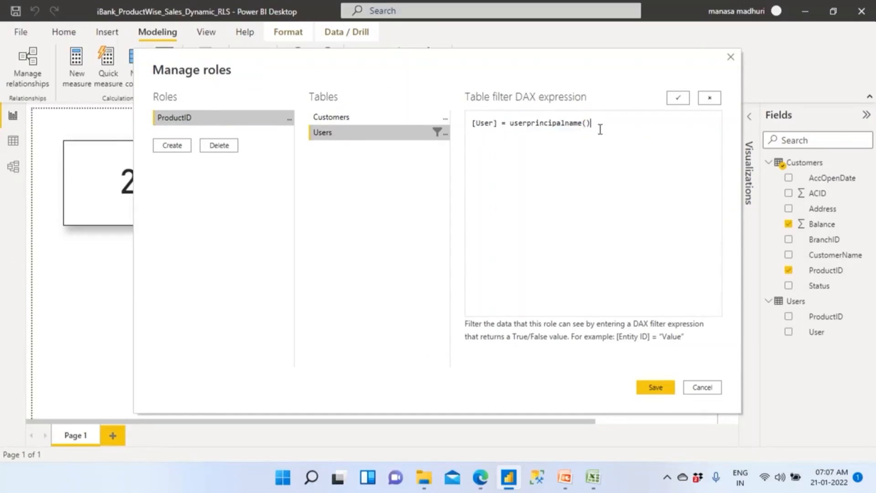
{"action": "left_click", "coordinate": [653, 388]}
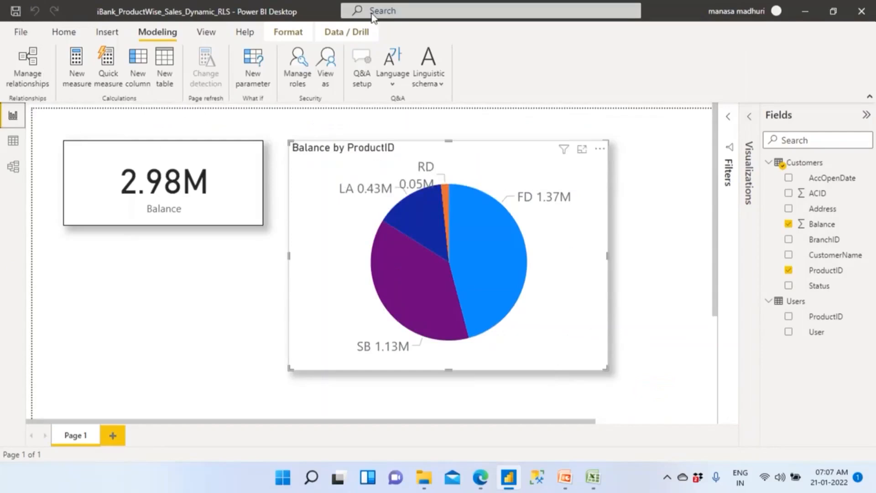
- Save the report and publish it to the iBank_RLS_Dynamic_Jan212022 workspace, replacing the existing dataset
{"action": "left_click", "coordinate": [59, 36]}
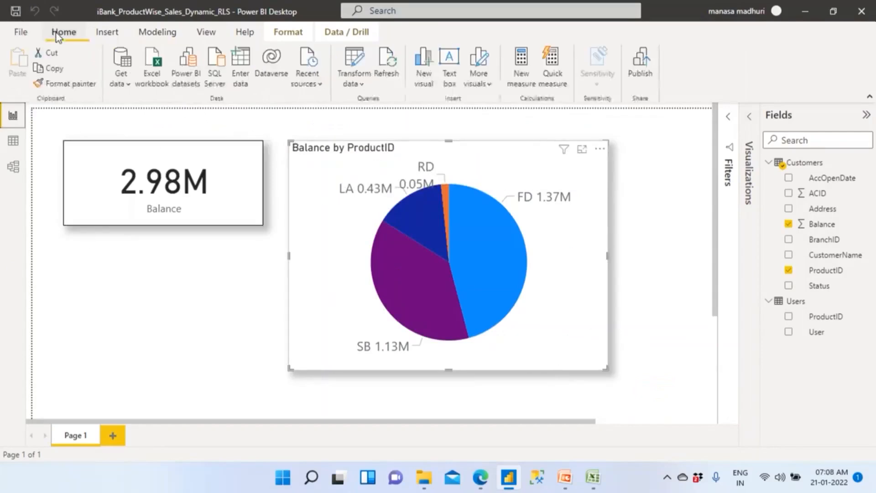
{"action": "left_click", "coordinate": [641, 73]}
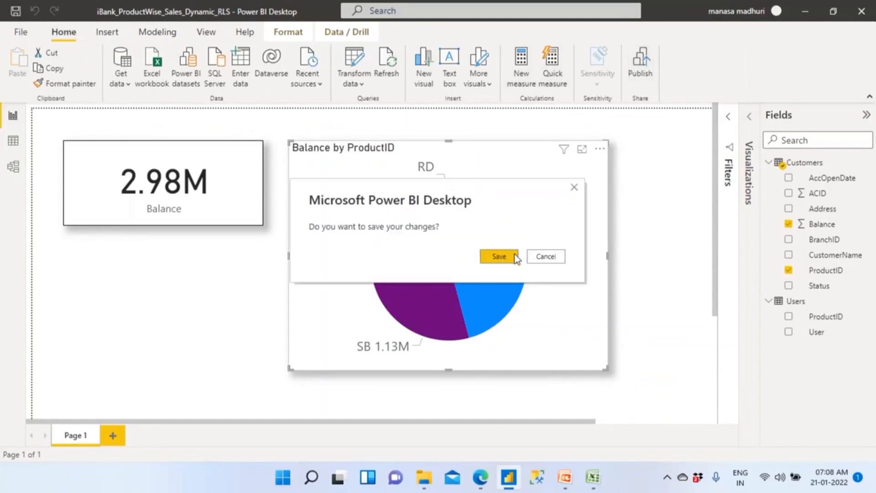
{"action": "left_click", "coordinate": [516, 258]}
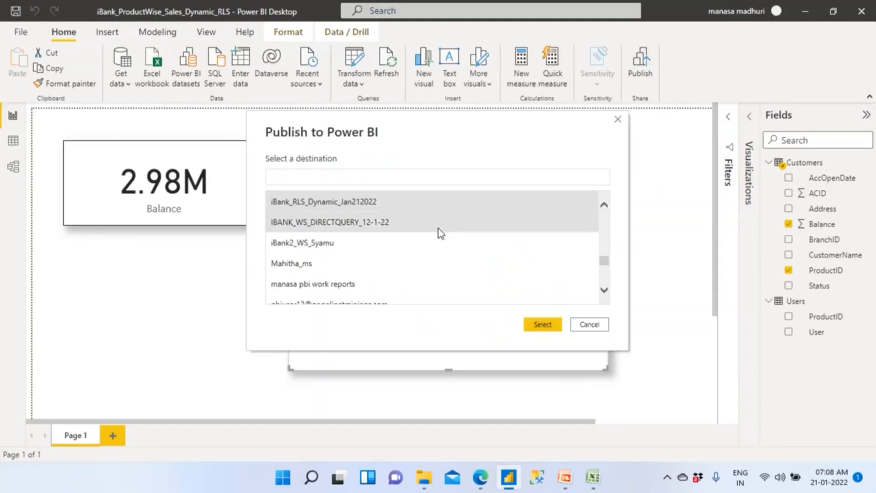
{"action": "key", "text": "ctrl+v"}
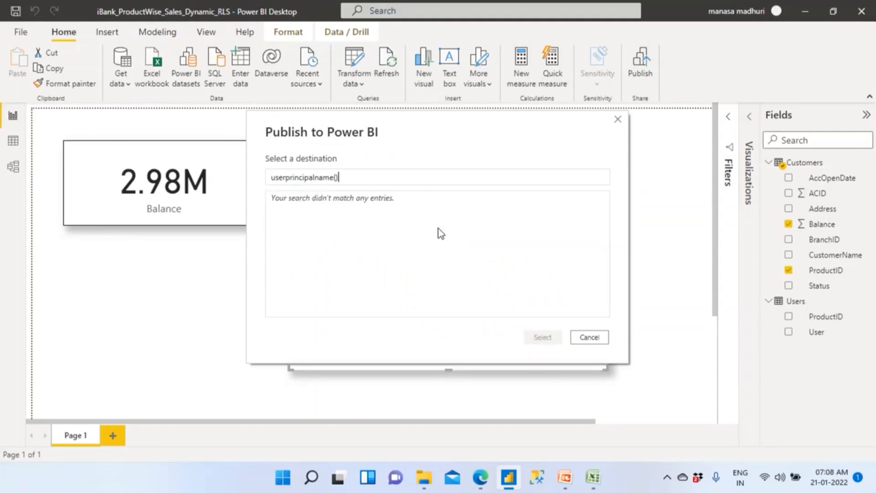
{"action": "key", "text": "BackSpace"}
{"action": "key", "text": "BackSpace"}
{"action": "key", "text": "BackSpace"}
{"action": "key", "text": "BackSpace"}
{"action": "key", "text": "BackSpace"}
{"action": "key", "text": "BackSpace"}
{"action": "key", "text": "BackSpace"}
{"action": "key", "text": "BackSpace"}
{"action": "key", "text": "BackSpace"}
{"action": "key", "text": "BackSpace"}
{"action": "key", "text": "BackSpace"}
{"action": "key", "text": "BackSpace"}
{"action": "key", "text": "BackSpace"}
{"action": "key", "text": "BackSpace"}
{"action": "key", "text": "BackSpace"}
{"action": "key", "text": "BackSpace"}
{"action": "key", "text": "BackSpace"}
{"action": "key", "text": "BackSpace"}
{"action": "type", "text": "iban"}
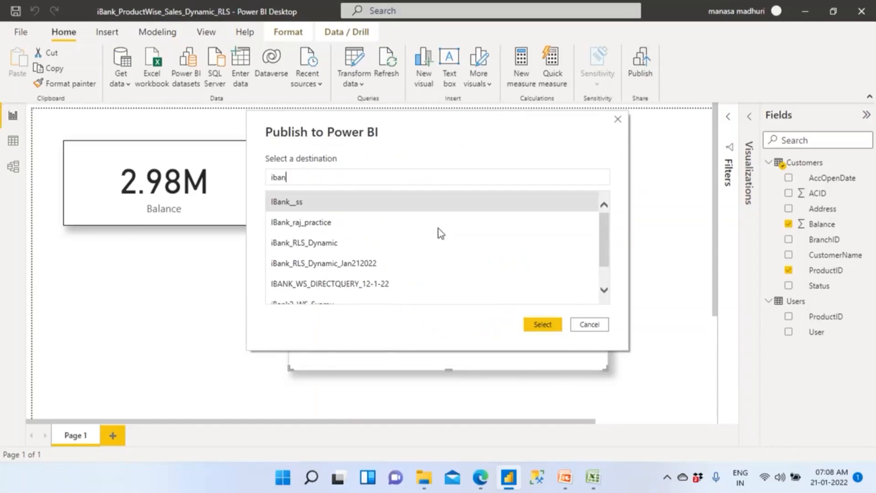
{"action": "left_click", "coordinate": [379, 267]}
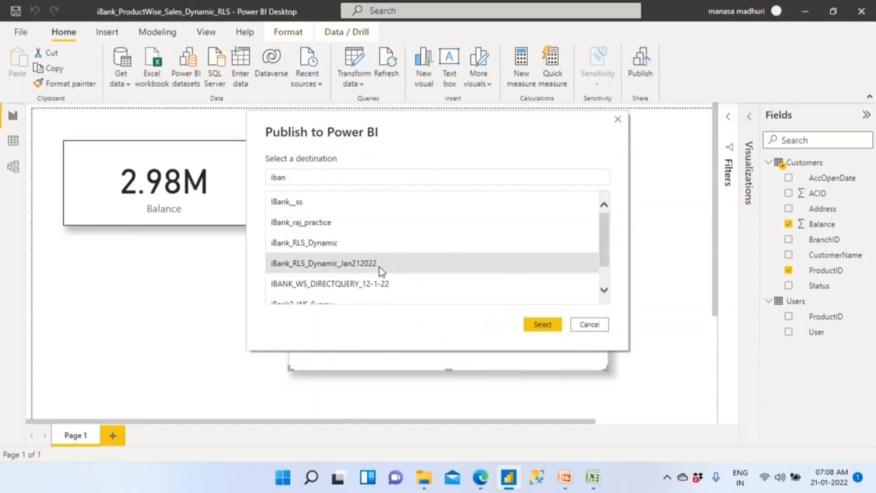
{"action": "left_click", "coordinate": [540, 324]}
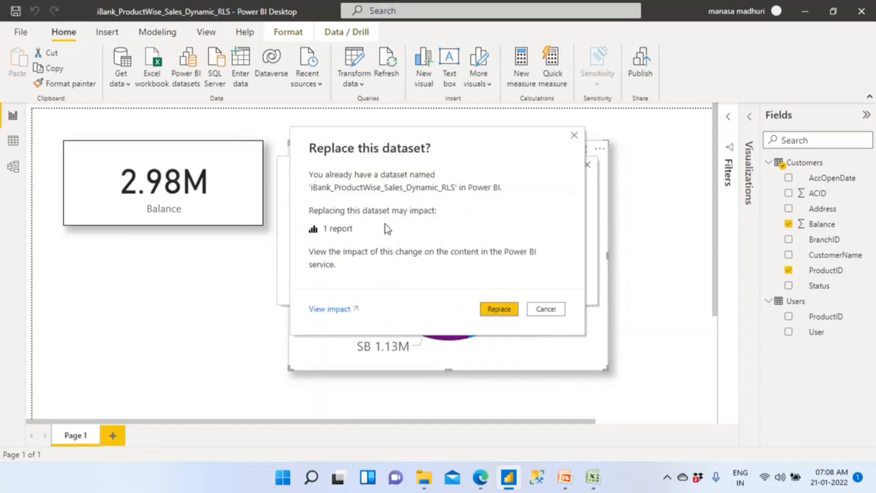
{"action": "left_click", "coordinate": [494, 312]}
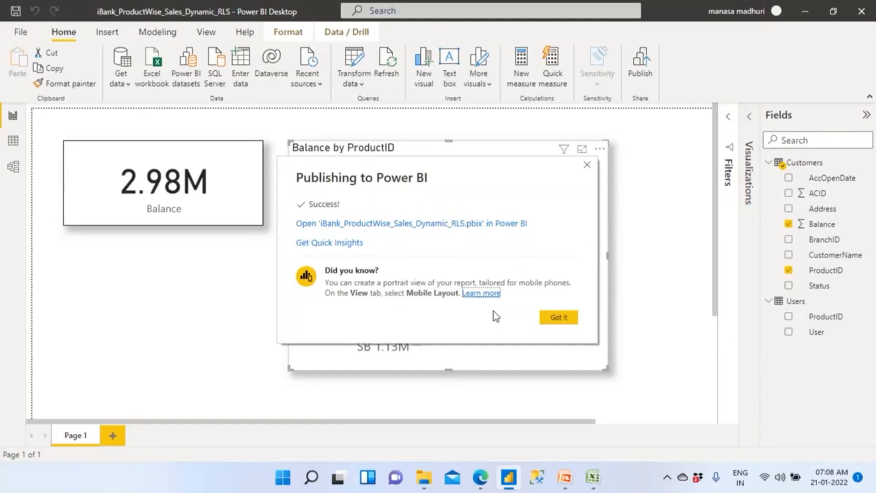
{"action": "left_click", "coordinate": [572, 318]}
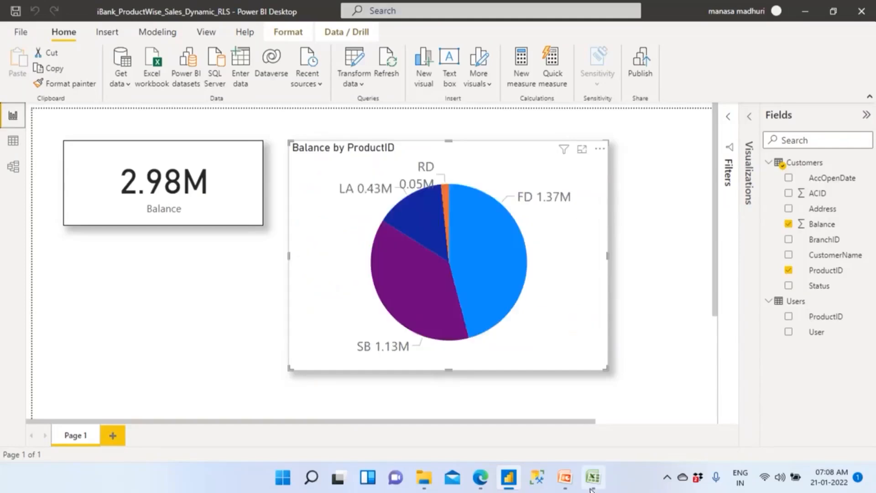
- Switch to the iBank workbook in Excel and review the ProductID-to-user assignments on the Users sheet and the ProductID column on the Customers sheet
{"action": "left_click", "coordinate": [593, 476]}
{"action": "left_click", "coordinate": [268, 329]}
{"action": "left_click_drag", "start_coordinate": [269, 313], "coordinate": [45, 117]}
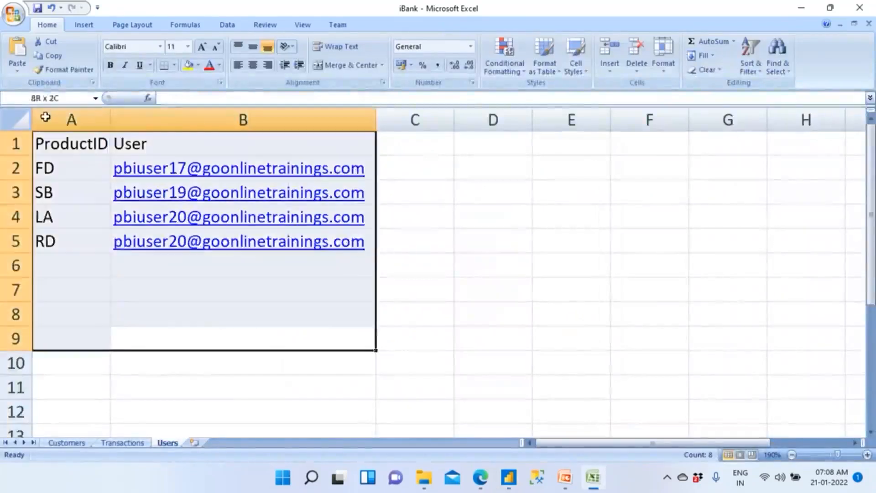
{"action": "left_click", "coordinate": [186, 317]}
{"action": "left_click_drag", "start_coordinate": [65, 165], "coordinate": [72, 416]}
{"action": "left_click_drag", "start_coordinate": [78, 166], "coordinate": [75, 404]}
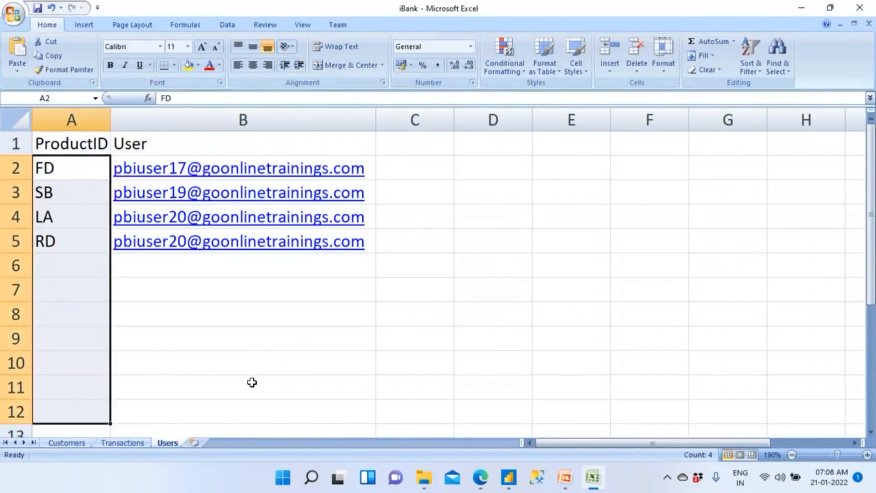
{"action": "left_click_drag", "start_coordinate": [336, 368], "coordinate": [83, 165]}
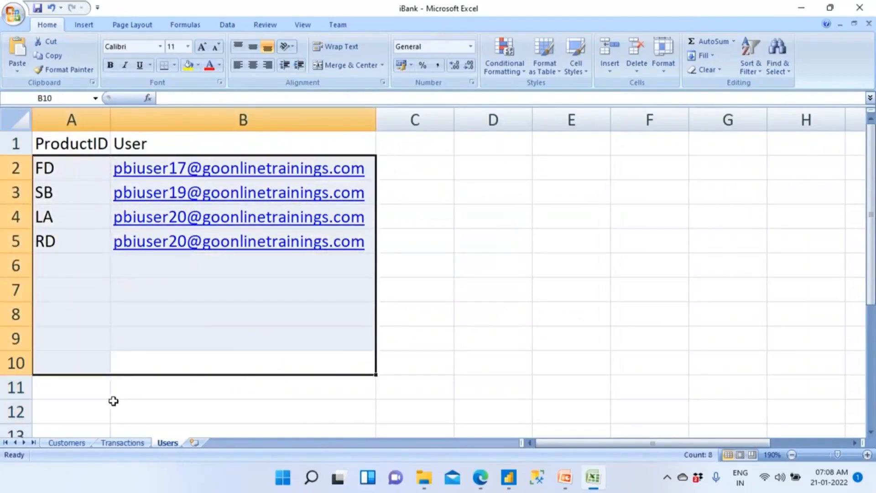
{"action": "left_click_drag", "start_coordinate": [71, 142], "coordinate": [78, 267]}
{"action": "left_click", "coordinate": [73, 443]}
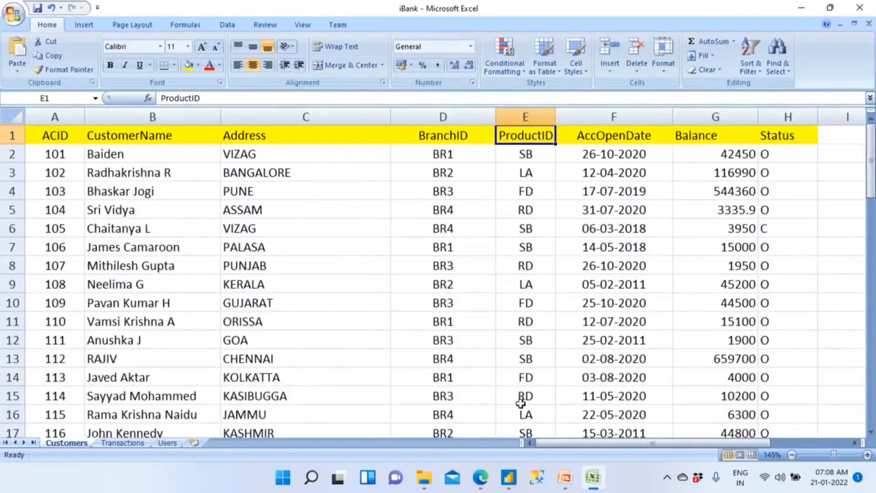
- Switch to the Power BI service in the browser, reload the workspace and view the republished iBank_ProductWise_Sales_Dynamic_RLS report
{"action": "left_click", "coordinate": [480, 477]}
{"action": "left_click", "coordinate": [74, 32]}
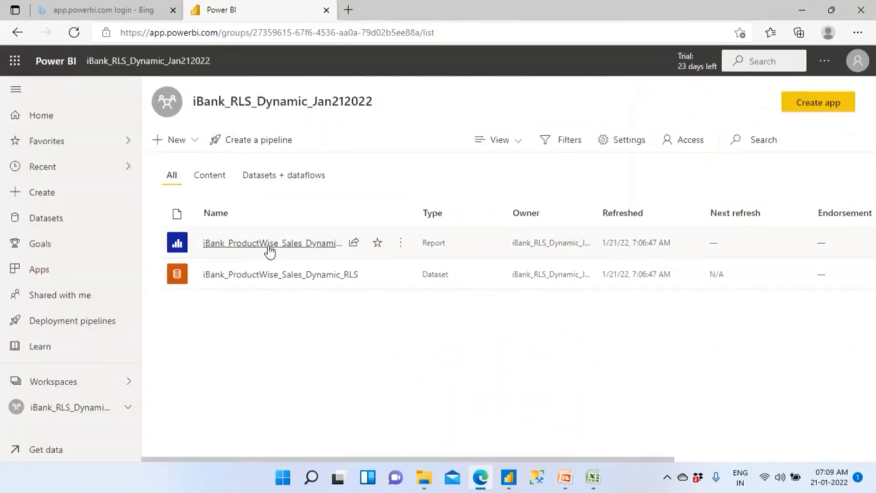
{"action": "left_click", "coordinate": [269, 246]}
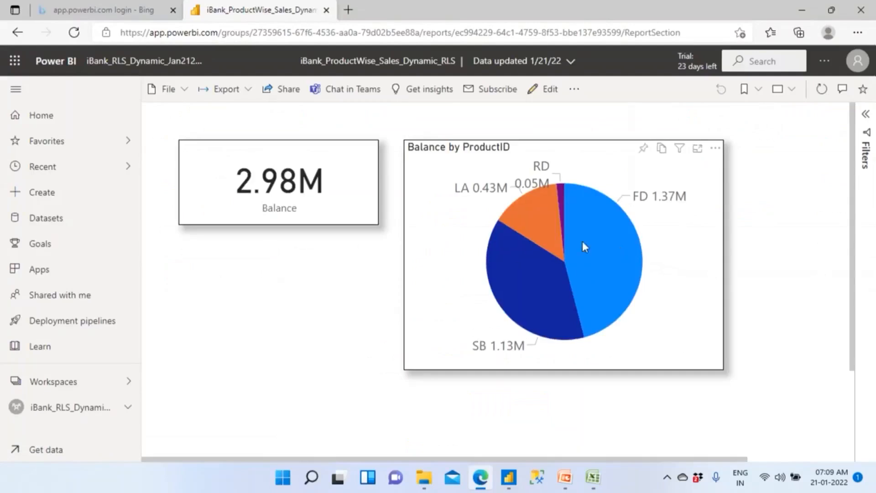
- Return to the workspace and open the row-level security settings of the iBank_ProductWise_Sales_Dynamic_RLS dataset
{"action": "left_click", "coordinate": [146, 64]}
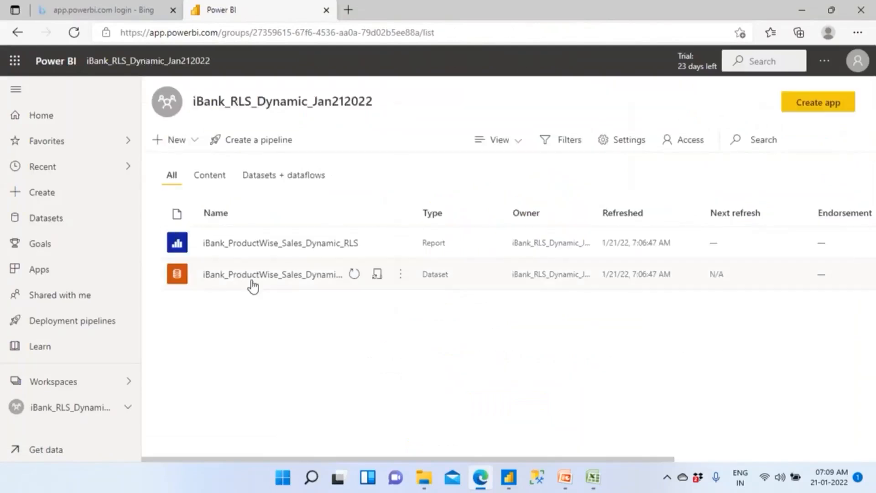
{"action": "left_click", "coordinate": [400, 278]}
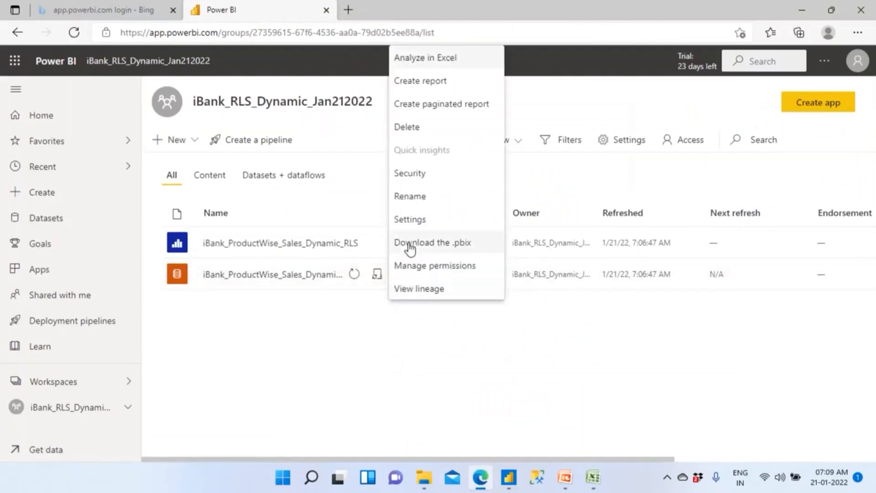
{"action": "left_click", "coordinate": [426, 176]}
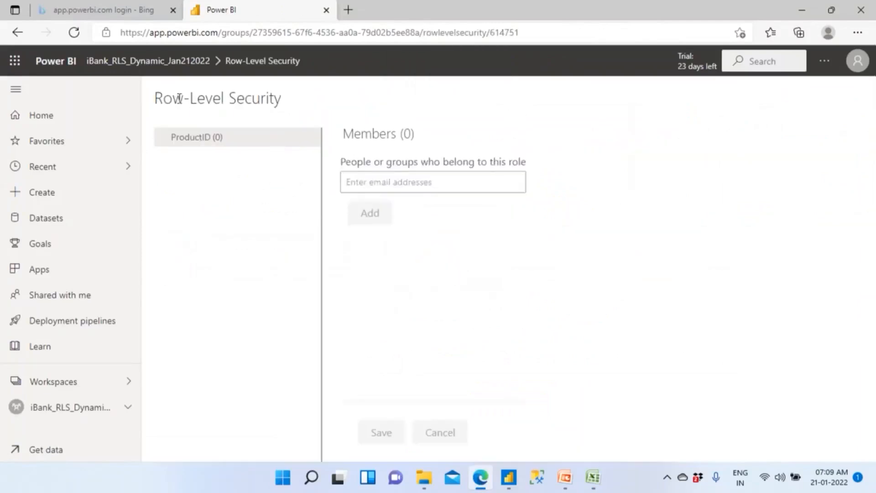
{"action": "left_click_drag", "start_coordinate": [179, 98], "coordinate": [298, 103]}
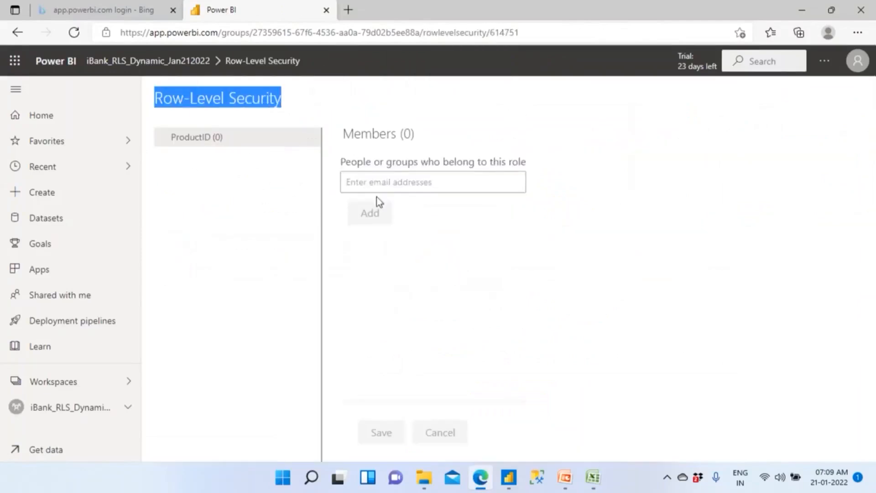
- Check the user list on the Users sheet in Excel, then add PBI User17 to the ProductID role in the Power BI service
{"action": "left_click", "coordinate": [592, 482]}
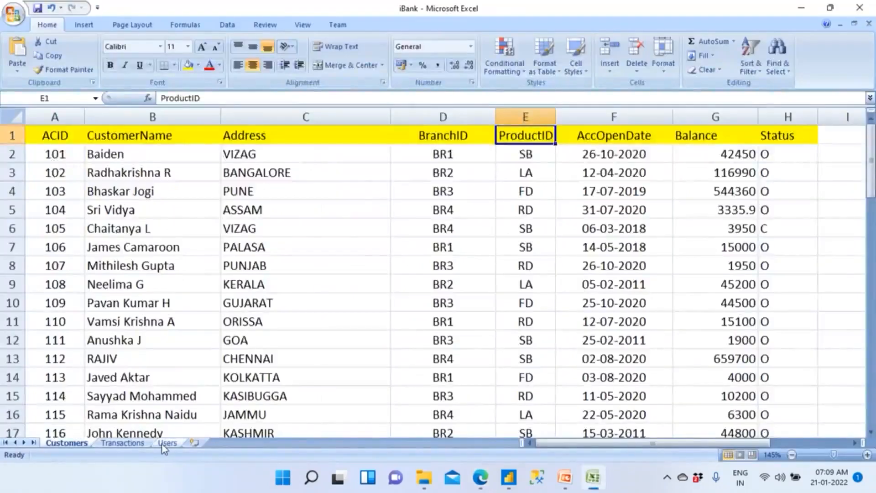
{"action": "left_click", "coordinate": [167, 443]}
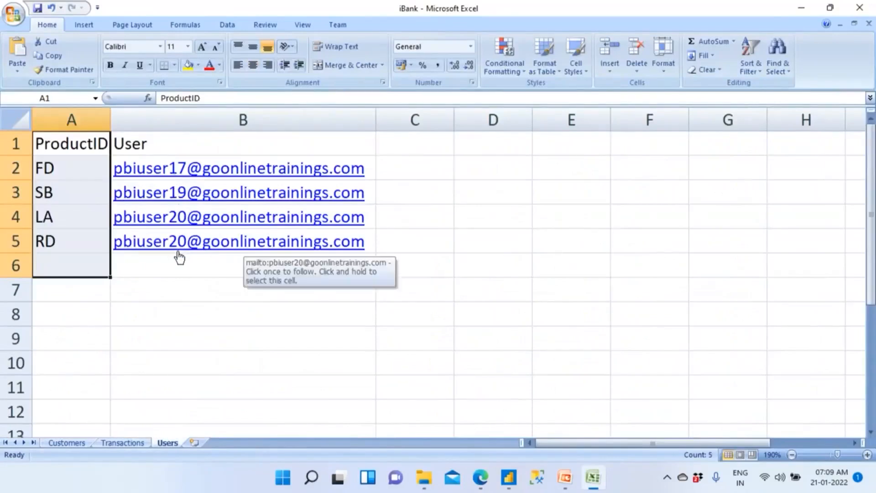
{"action": "key", "text": "alt+Tab"}
{"action": "left_click", "coordinate": [356, 182]}
{"action": "type", "text": "user17"}
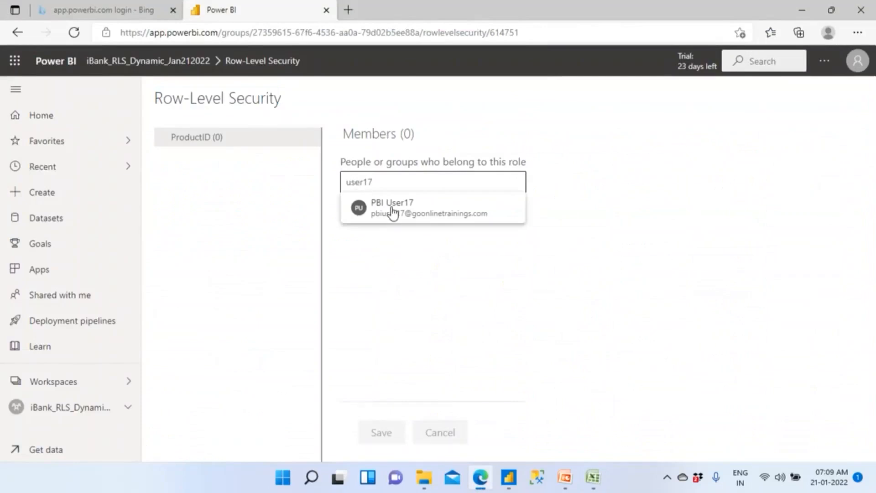
{"action": "left_click", "coordinate": [391, 208]}
{"action": "left_click", "coordinate": [378, 232]}
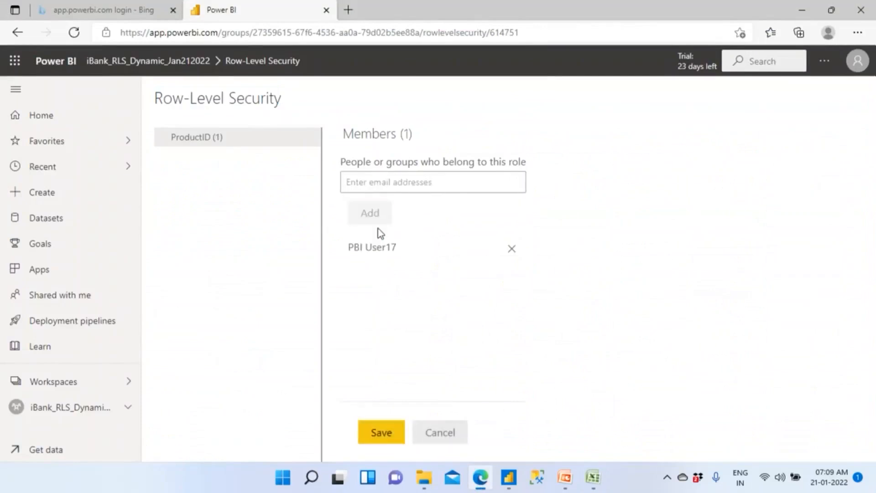
- Add PBI User19 and pbi user20 as members of the ProductID role and save the membership
{"action": "left_click", "coordinate": [378, 185]}
{"action": "type", "text": "user19"}
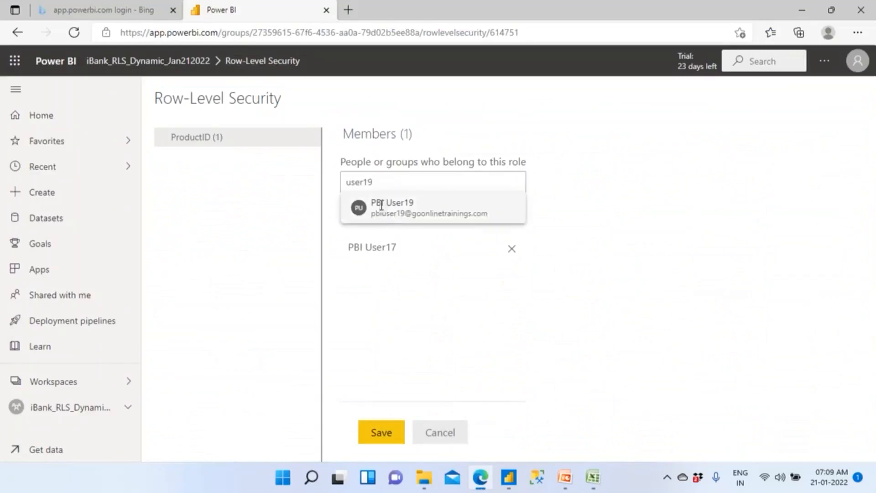
{"action": "left_click", "coordinate": [376, 203]}
{"action": "left_click", "coordinate": [381, 236]}
{"action": "left_click", "coordinate": [375, 183]}
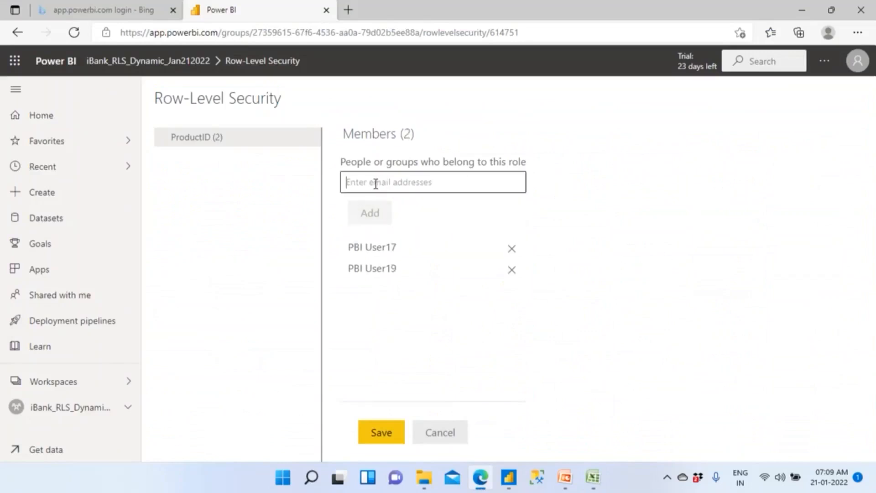
{"action": "type", "text": "user20"}
{"action": "left_click", "coordinate": [375, 205]}
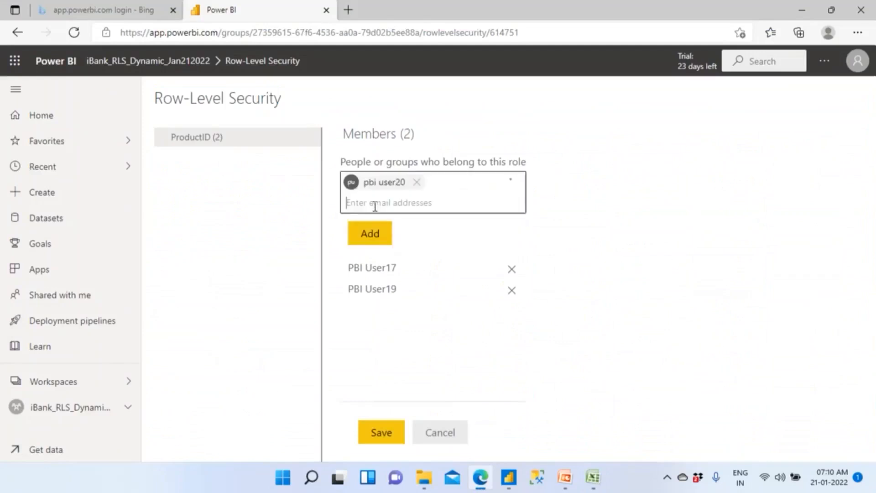
{"action": "left_click", "coordinate": [371, 239]}
{"action": "left_click", "coordinate": [386, 435]}
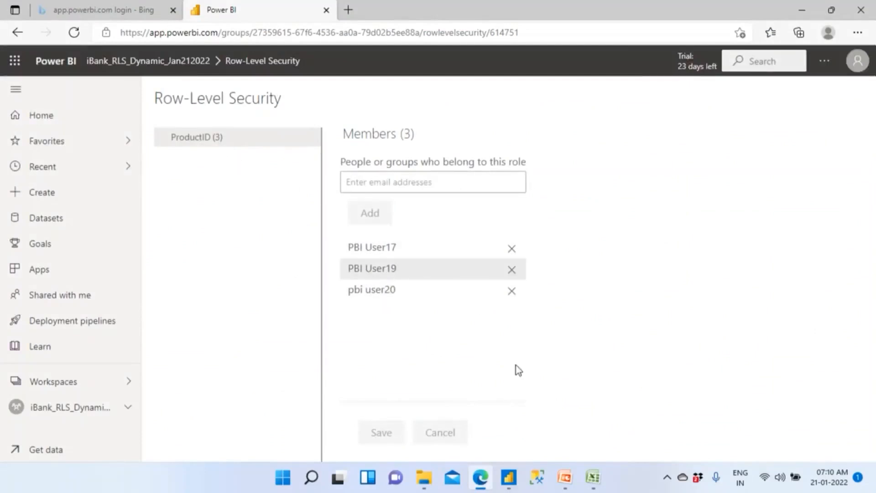
- Check the LA and RD product assignments on the Users sheet in Excel, and return to the Power BI service in the browser
{"action": "left_click", "coordinate": [592, 477]}
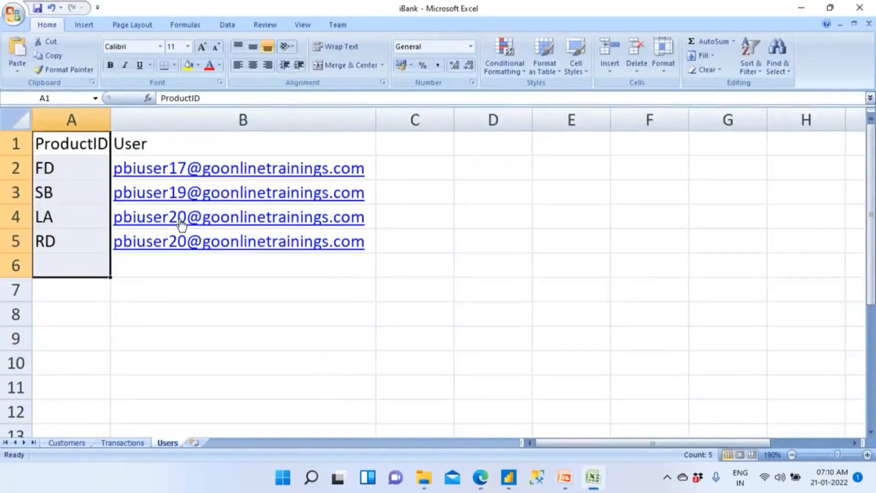
{"action": "left_click_drag", "start_coordinate": [59, 219], "coordinate": [62, 238]}
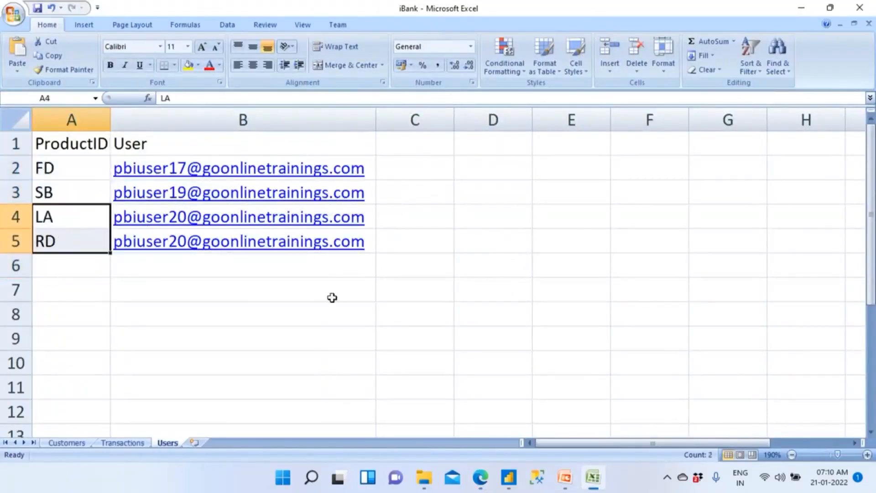
{"action": "left_click", "coordinate": [484, 477]}
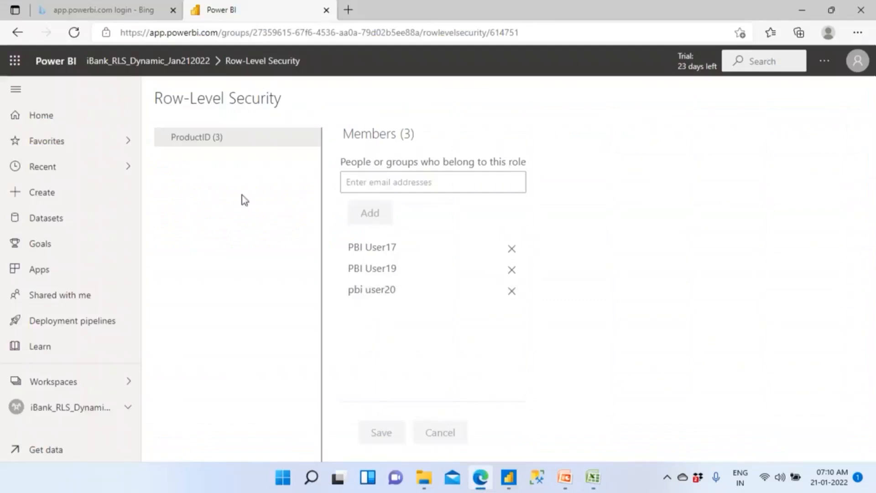
- Open the access settings of the iBank_RLS_Dynamic_Jan212022 workspace and add PBI User17 as a Viewer
{"action": "left_click", "coordinate": [117, 64]}
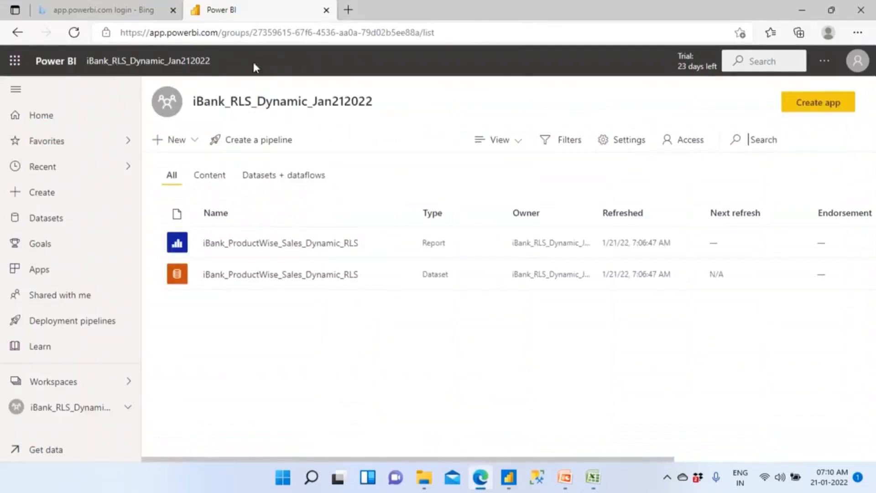
{"action": "left_click", "coordinate": [694, 143]}
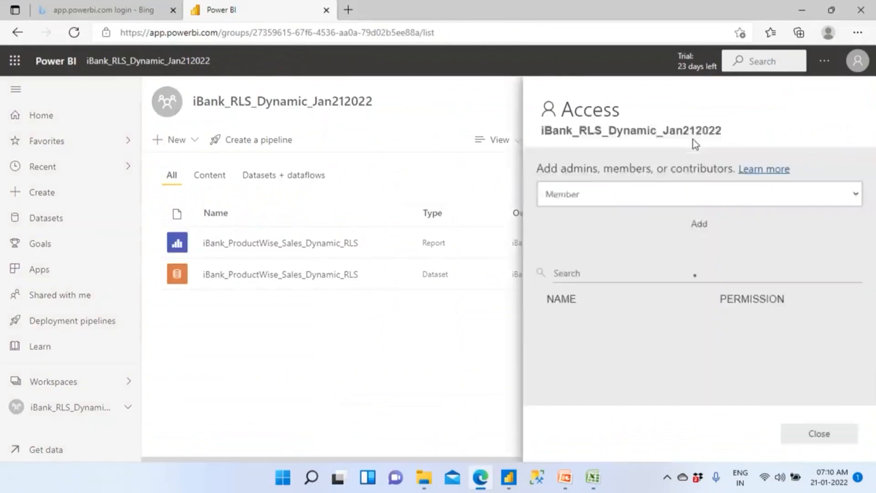
{"action": "left_click", "coordinate": [607, 188]}
{"action": "type", "text": "user17"}
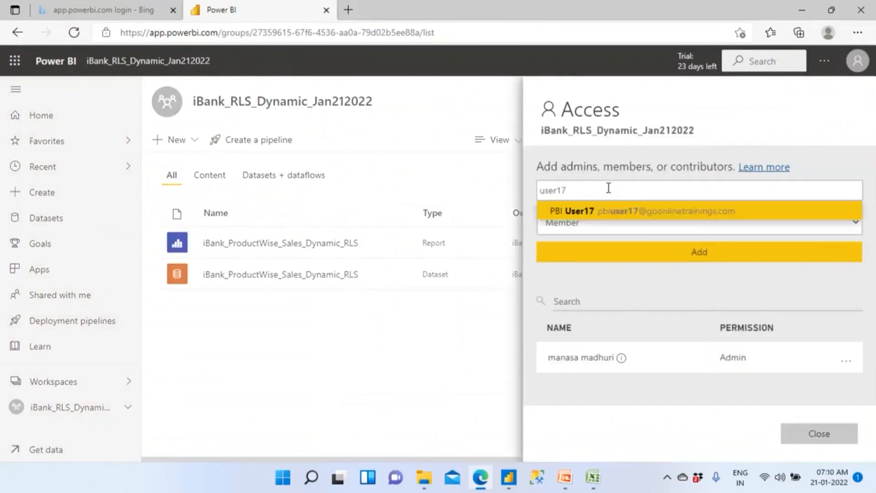
{"action": "left_click", "coordinate": [587, 209]}
{"action": "left_click", "coordinate": [588, 224]}
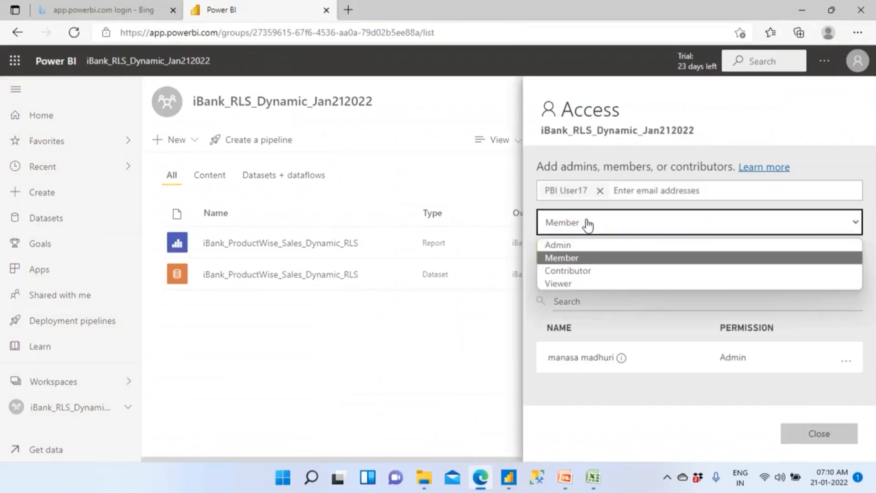
{"action": "left_click", "coordinate": [571, 281]}
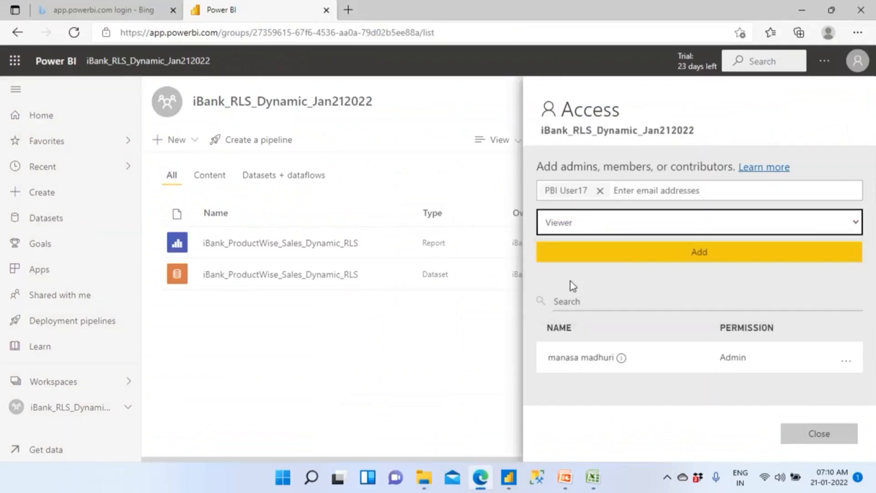
{"action": "left_click", "coordinate": [636, 254]}
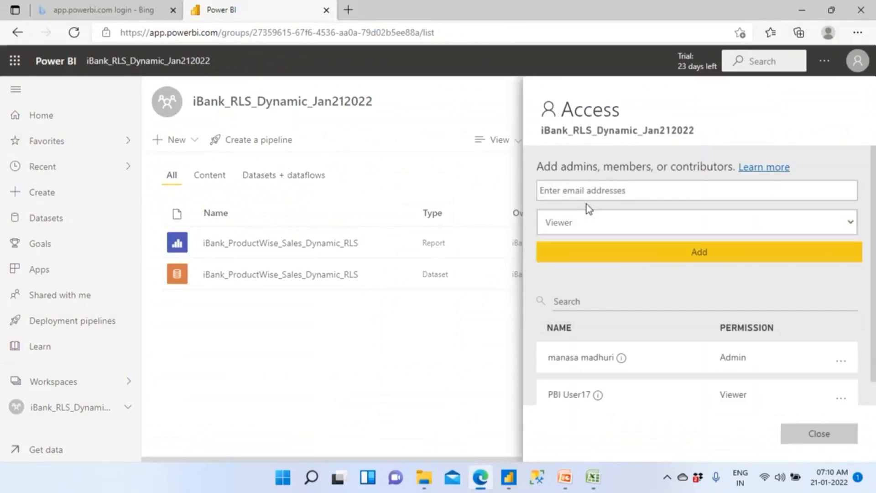
- Add PBI User19 to the workspace access list with the Viewer permission
{"action": "left_click", "coordinate": [558, 191]}
{"action": "type", "text": "user19"}
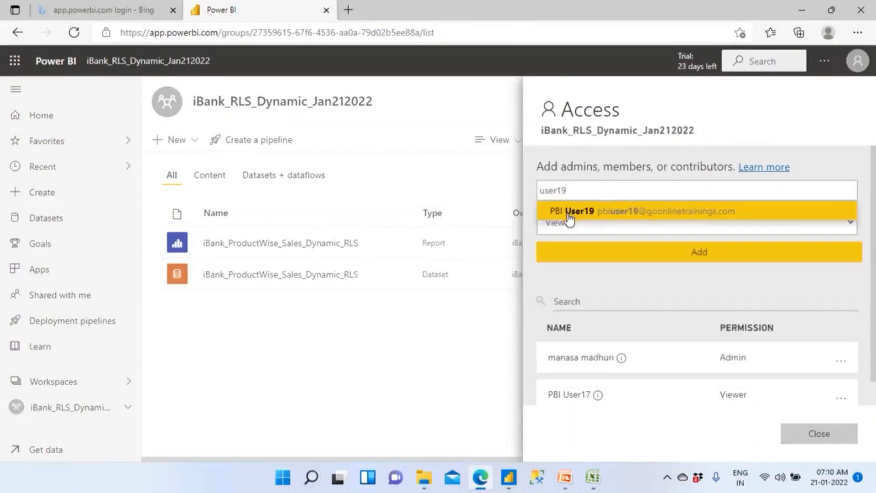
{"action": "left_click", "coordinate": [569, 212]}
{"action": "left_click", "coordinate": [576, 223]}
{"action": "left_click", "coordinate": [593, 223]}
{"action": "left_click", "coordinate": [653, 252]}
- Add pbi user20 to the workspace as a Viewer and close the access settings
{"action": "type", "text": "user20"}
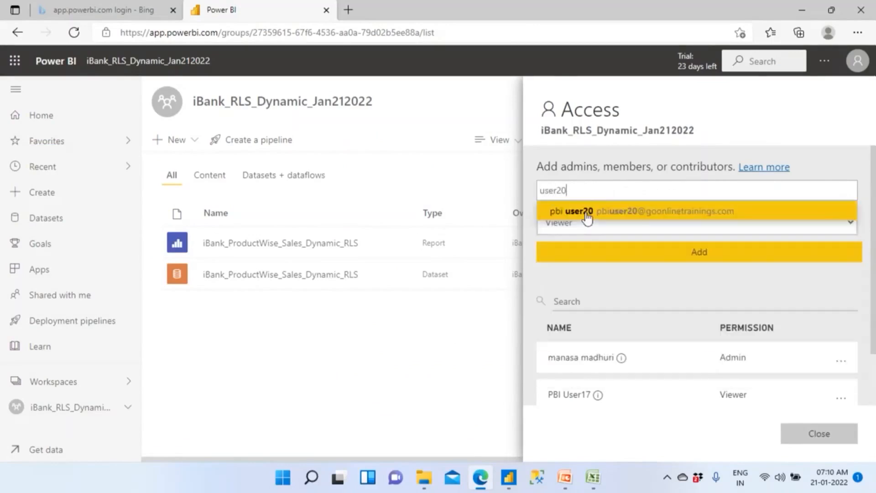
{"action": "left_click", "coordinate": [586, 214]}
{"action": "left_click", "coordinate": [577, 227]}
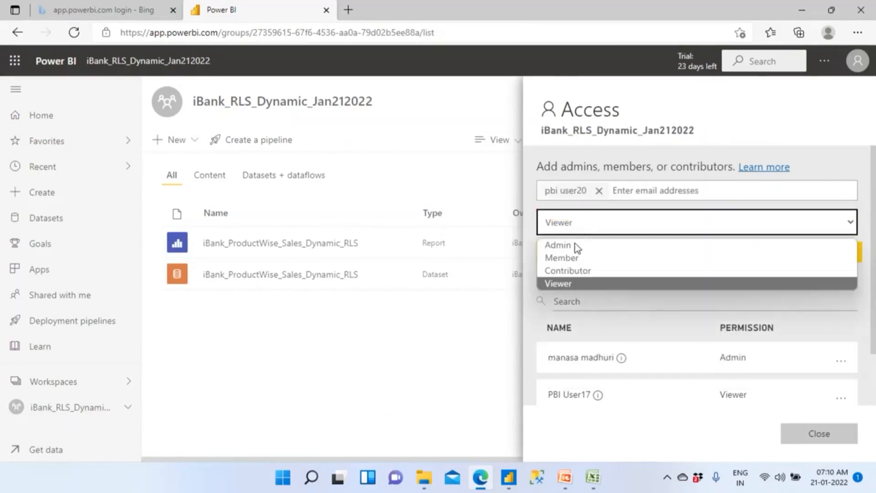
{"action": "left_click", "coordinate": [582, 285]}
{"action": "left_click", "coordinate": [692, 252]}
{"action": "scroll", "coordinate": [738, 364], "scroll_direction": "down", "scroll_amount": 3}
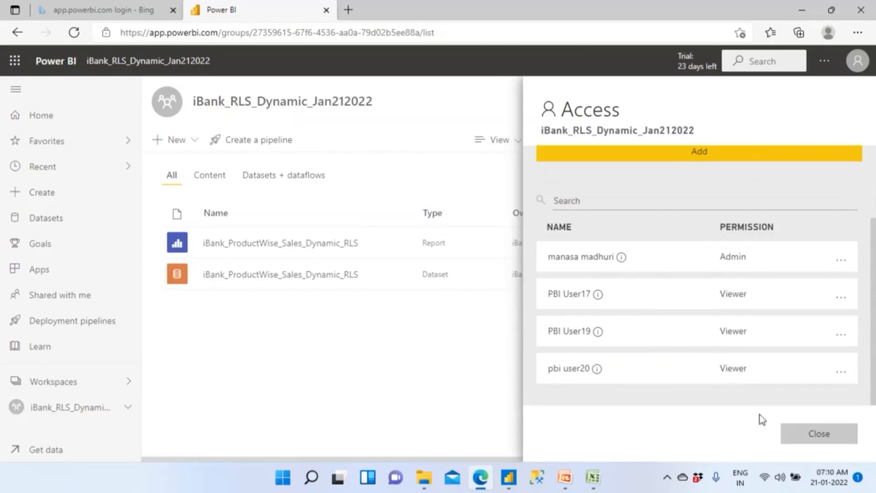
{"action": "left_click", "coordinate": [803, 436]}
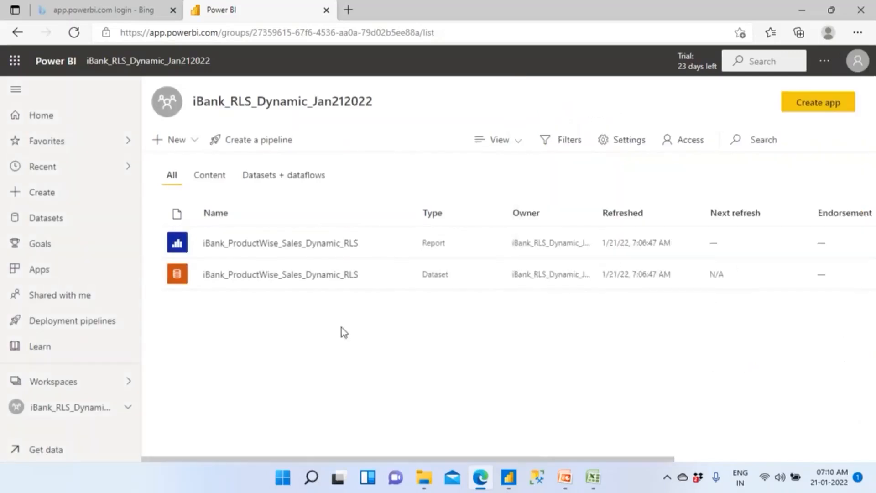
- Look at the iBank_ProductWise_Sales_Dynamic_RLS report and the dataset's row-level security members, and return to the workspace
{"action": "left_click", "coordinate": [322, 246]}
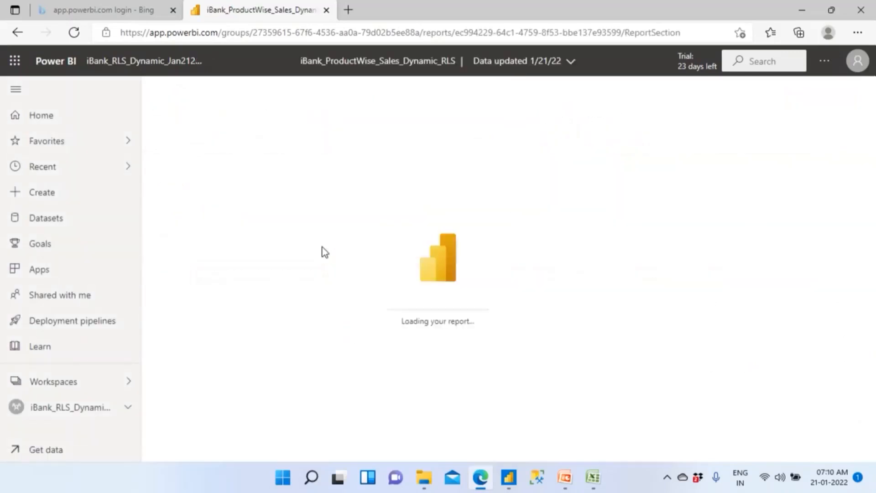
{"action": "left_click", "coordinate": [102, 64]}
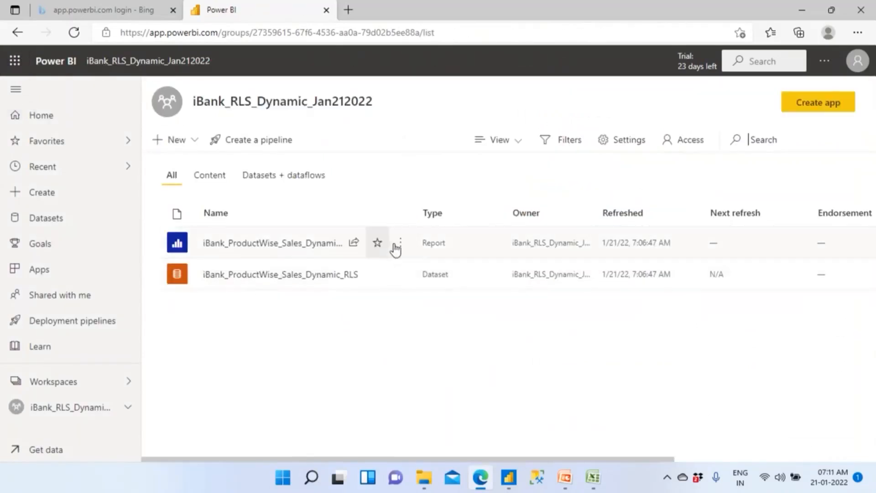
{"action": "left_click", "coordinate": [399, 244]}
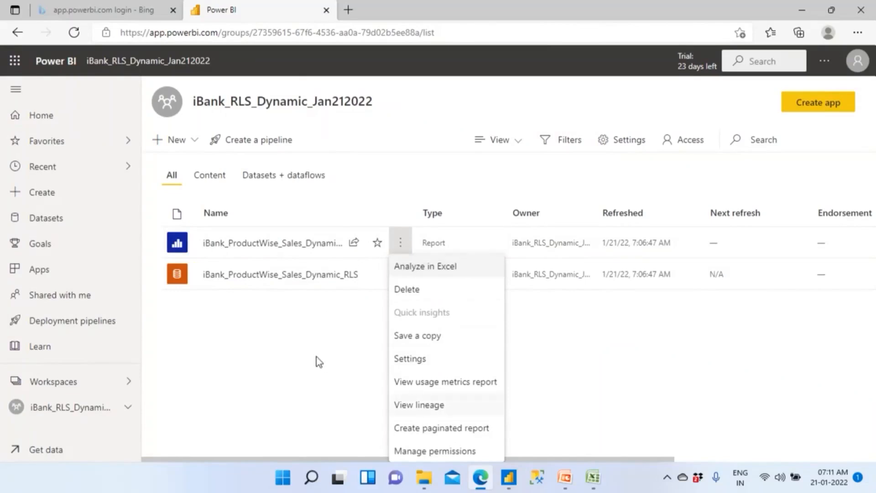
{"action": "left_click", "coordinate": [293, 288]}
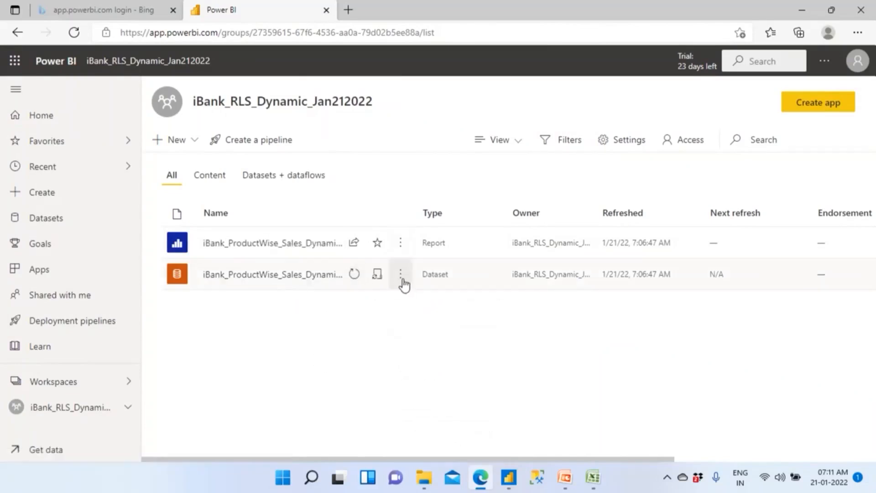
{"action": "left_click", "coordinate": [401, 277]}
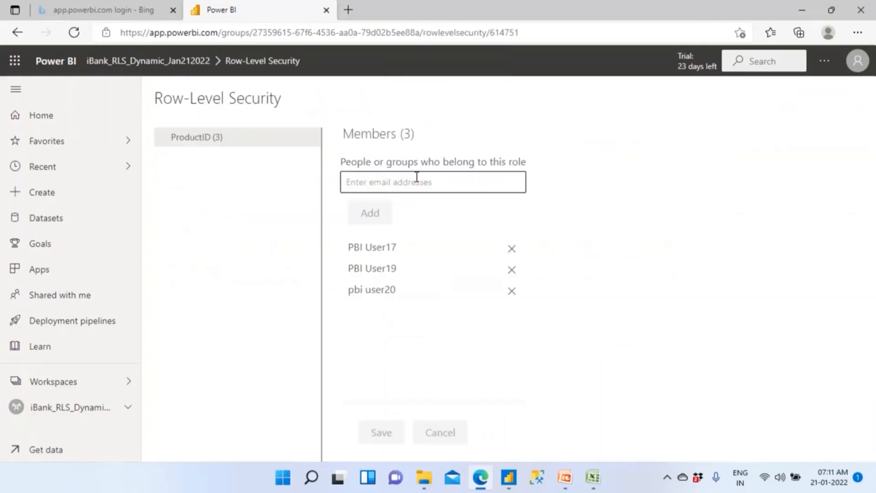
{"action": "left_click", "coordinate": [381, 185]}
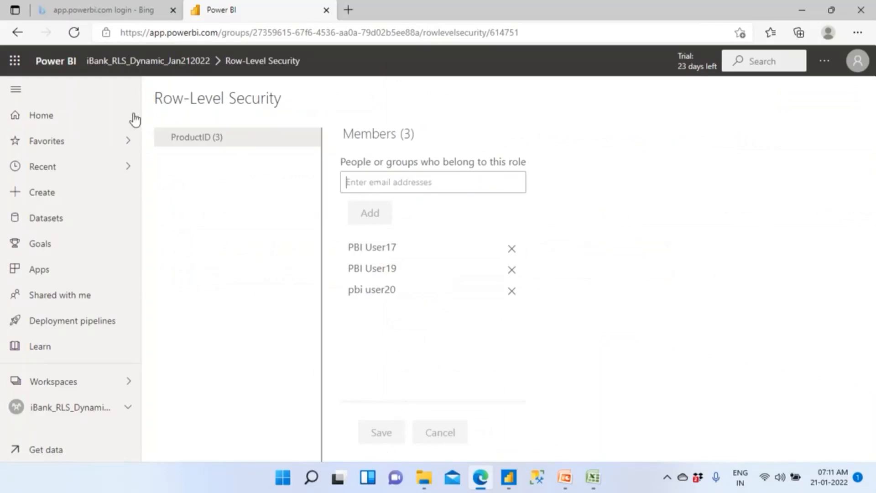
{"action": "left_click", "coordinate": [125, 60]}
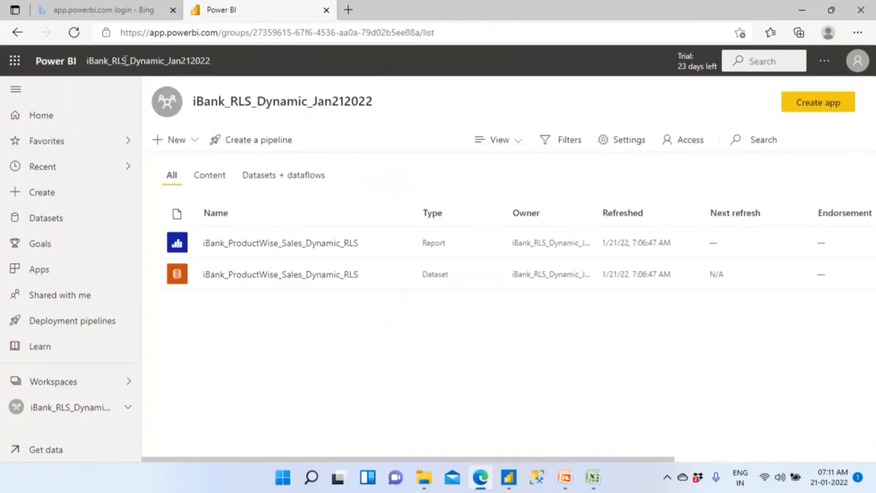
- Sign out of the current Power BI account and close the signed-out page
{"action": "left_click", "coordinate": [857, 61]}
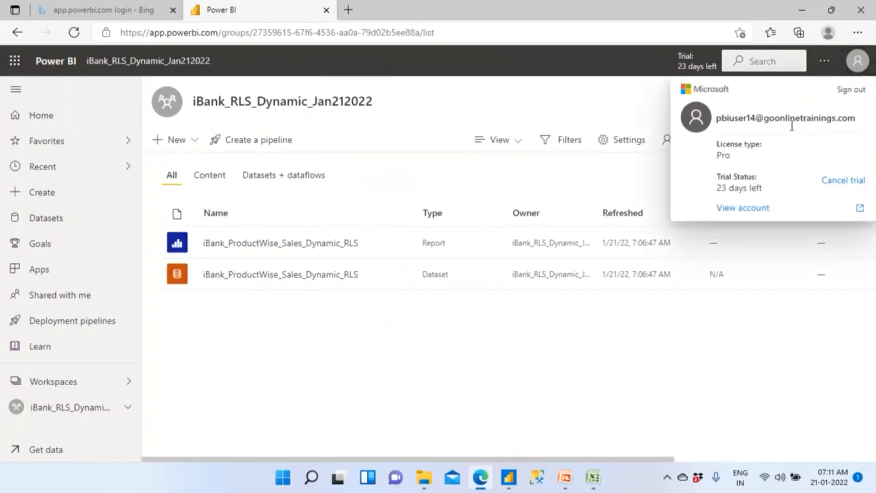
{"action": "left_click", "coordinate": [851, 92]}
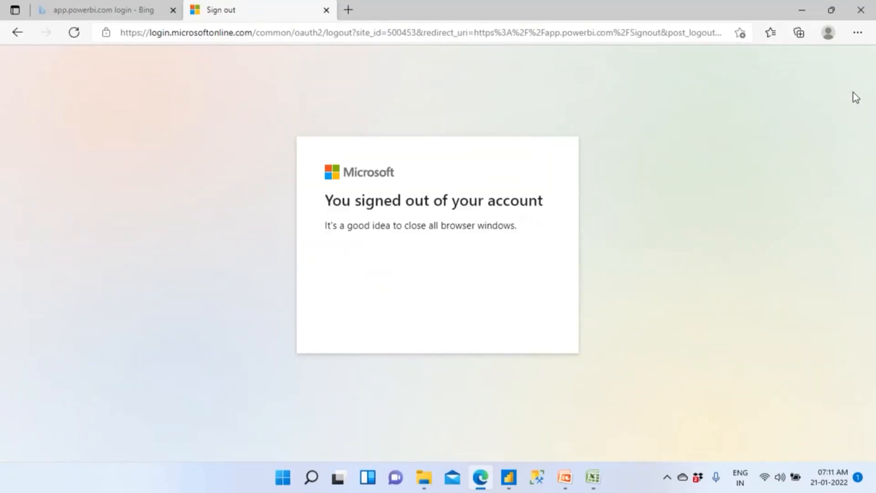
{"action": "left_click", "coordinate": [74, 13]}
{"action": "left_click", "coordinate": [274, 10]}
{"action": "left_click", "coordinate": [326, 11]}
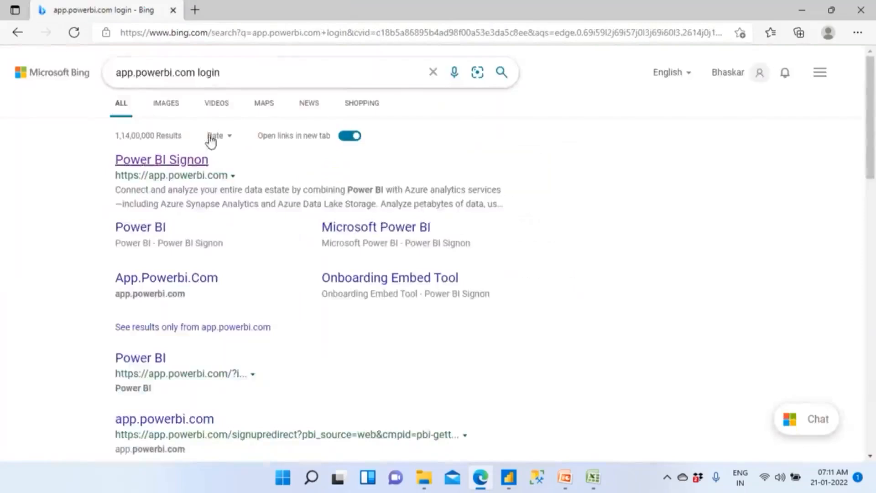
- Sign in to Power BI with the PBI User17 account, entering the account password and skipping the security defaults setup for now
{"action": "left_click", "coordinate": [194, 160]}
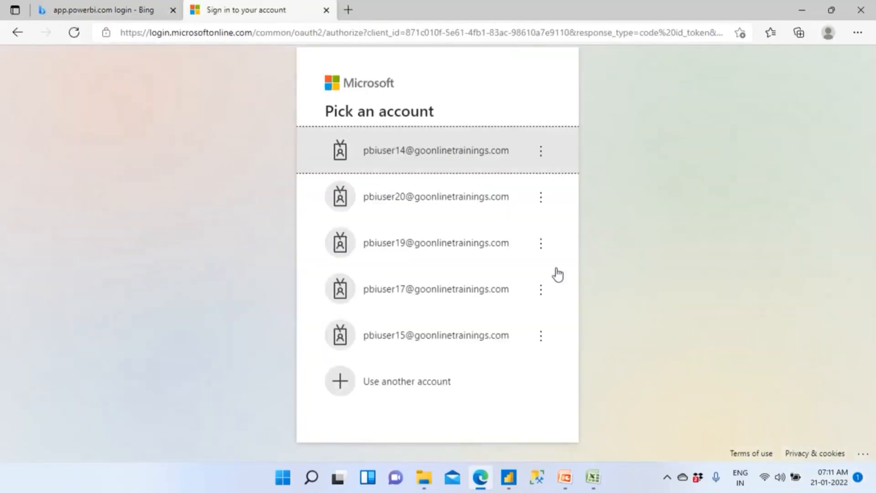
{"action": "left_click", "coordinate": [430, 288]}
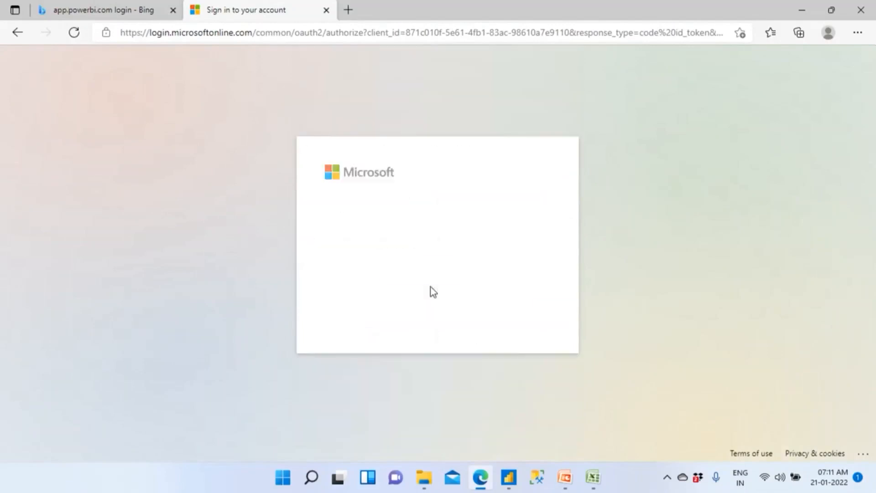
{"action": "type", "text": "••••••"}
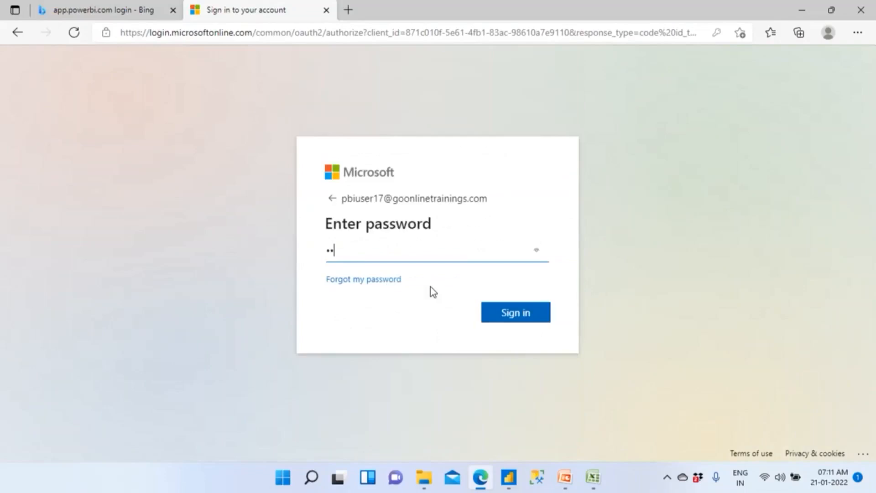
{"action": "type", "text": "•••"}
{"action": "left_click", "coordinate": [505, 318]}
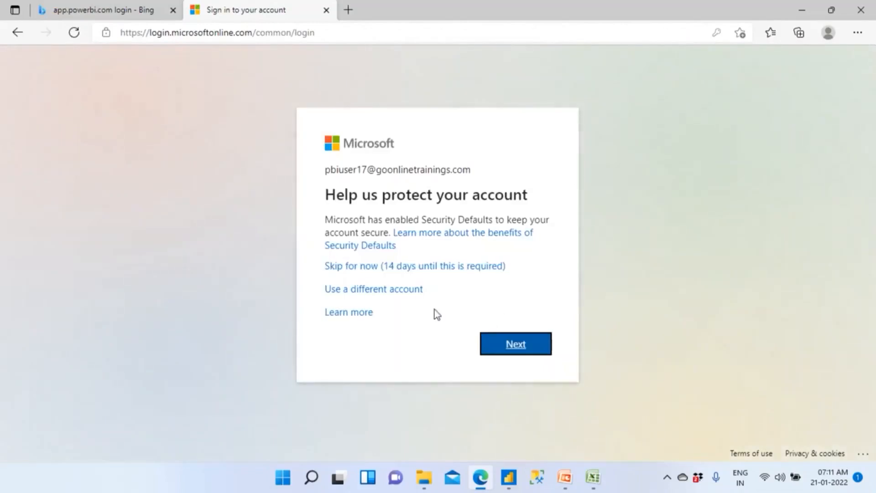
{"action": "left_click", "coordinate": [389, 269]}
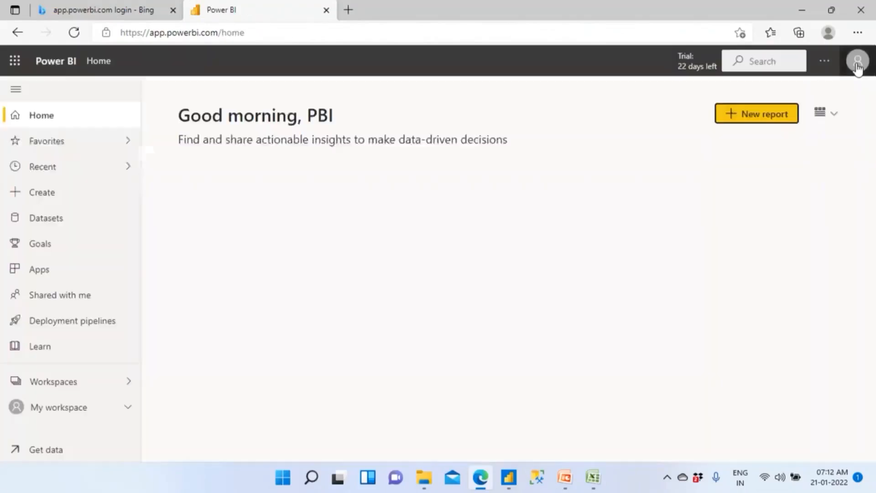
- Check the signed-in account's e-mail in the profile details against its product assignment on the Users sheet in Excel
{"action": "left_click", "coordinate": [856, 65]}
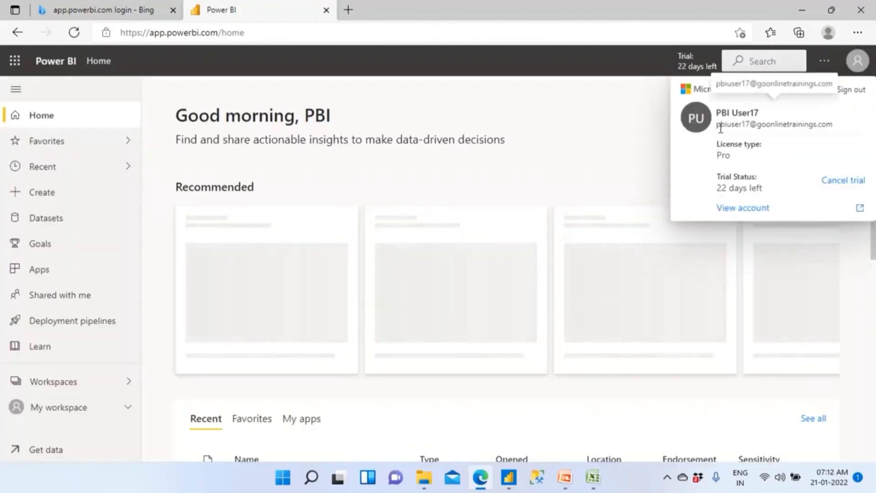
{"action": "left_click_drag", "start_coordinate": [724, 126], "coordinate": [834, 133]}
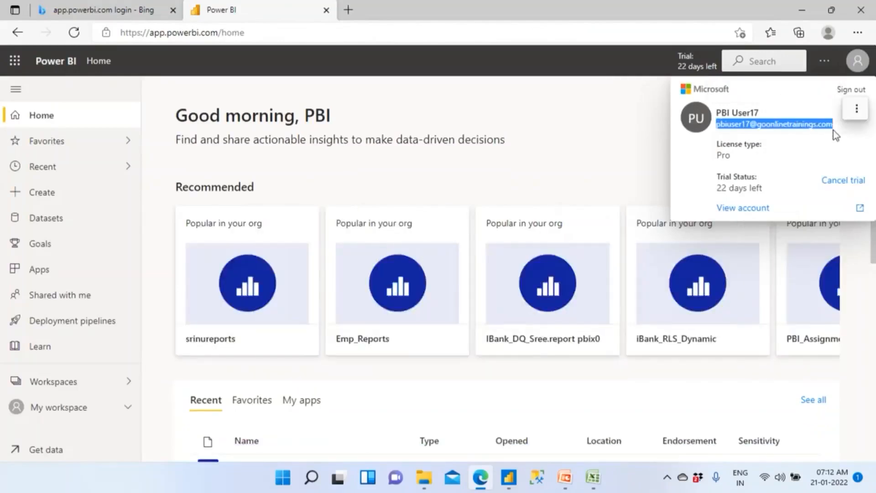
{"action": "left_click", "coordinate": [592, 476]}
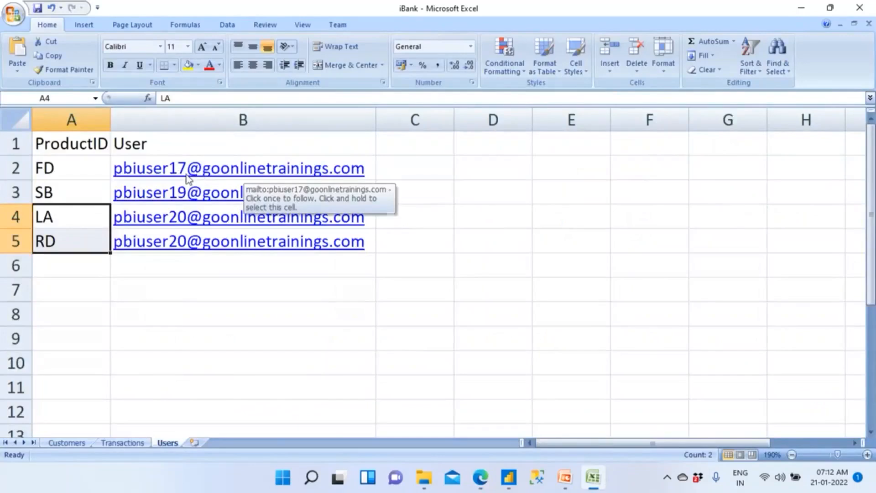
{"action": "left_click", "coordinate": [71, 173]}
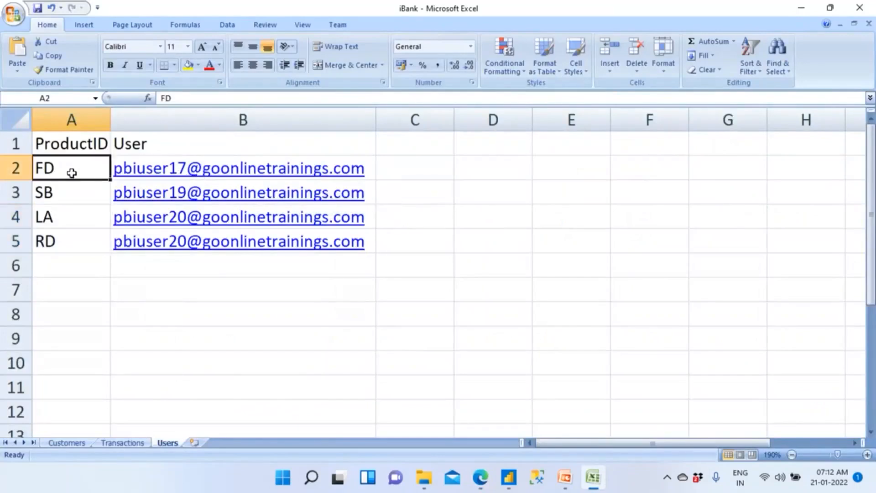
{"action": "left_click", "coordinate": [79, 443]}
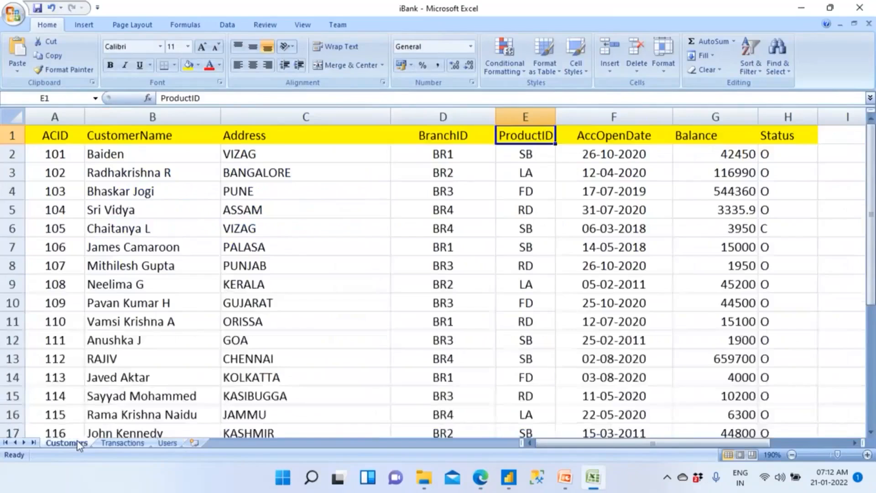
{"action": "left_click", "coordinate": [164, 443]}
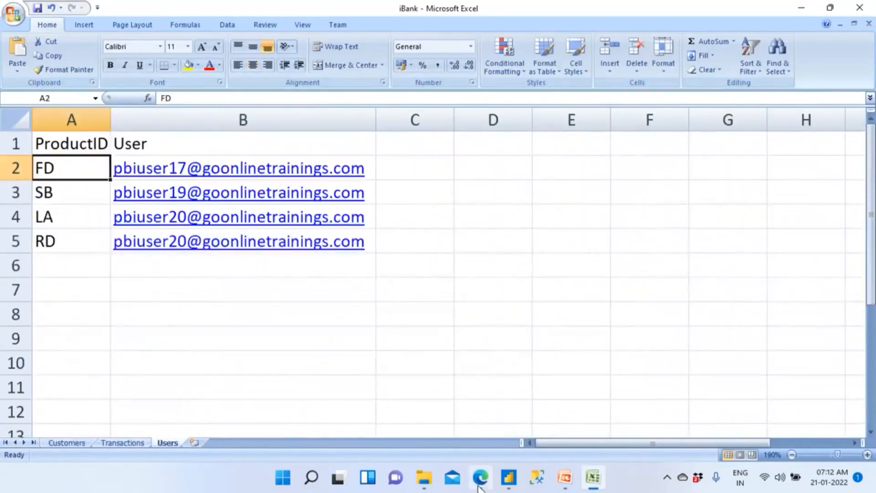
- Return to the Power BI service in the browser, filter the workspaces by "iba" and open iBank_RLS_Dynamic_Jan212022
{"action": "left_click", "coordinate": [481, 477]}
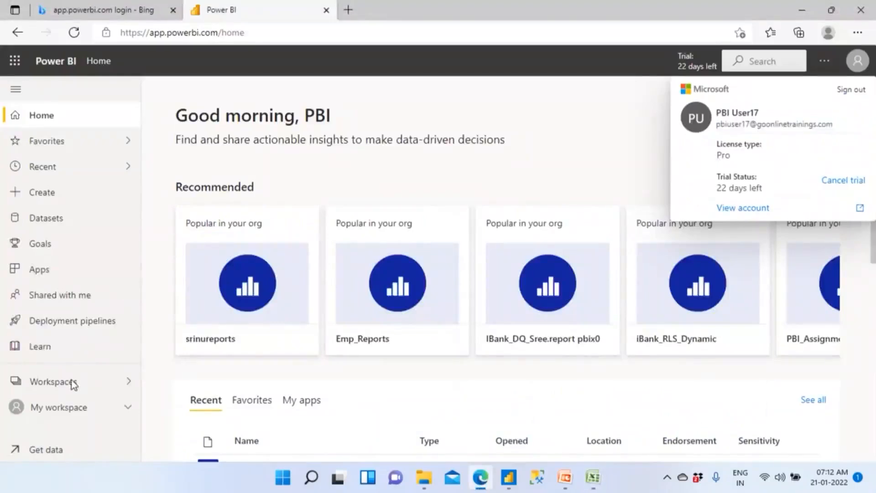
{"action": "left_click", "coordinate": [77, 376]}
{"action": "left_click", "coordinate": [192, 131]}
{"action": "type", "text": "iba"}
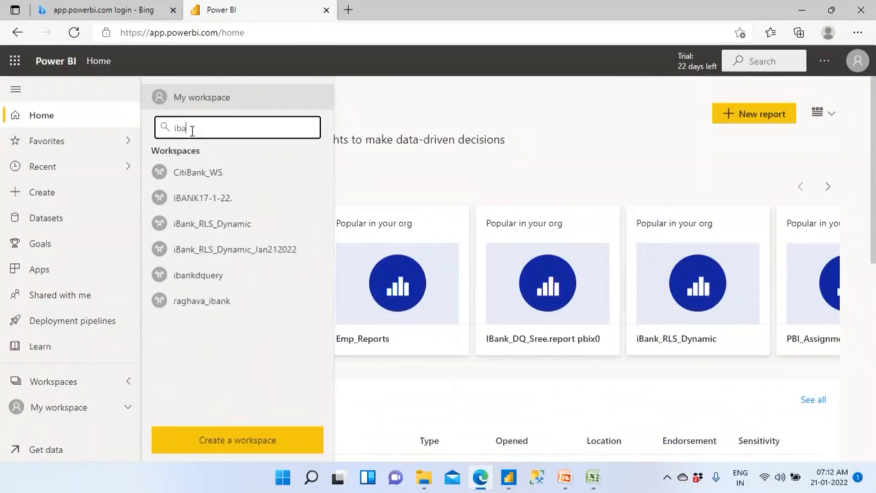
{"action": "left_click", "coordinate": [225, 253]}
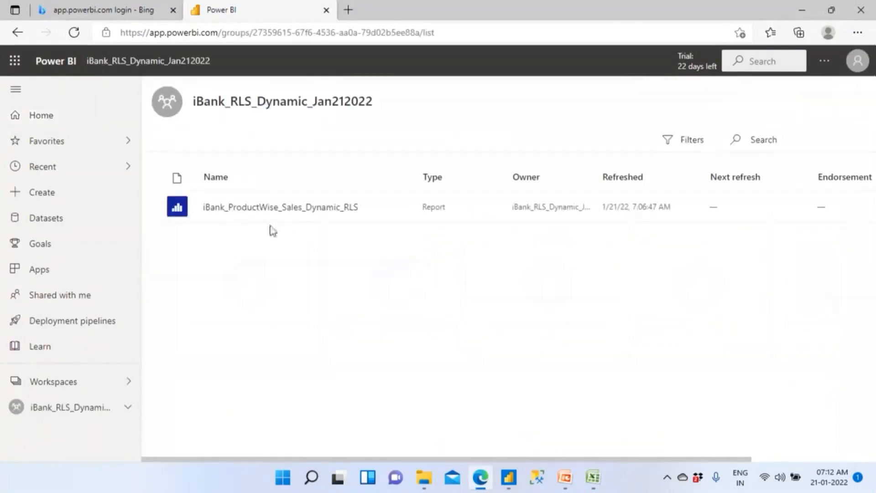
- Open the iBank_ProductWise_Sales_Dynamic_RLS report and compare it with the unrestricted Power BI Desktop report and the product assignments on Excel's Users sheet
{"action": "left_click", "coordinate": [299, 207]}
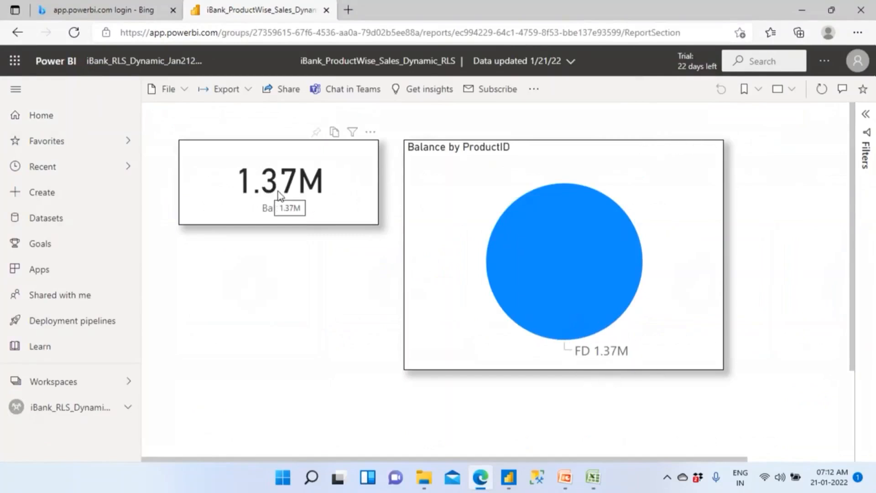
{"action": "left_click", "coordinate": [508, 476]}
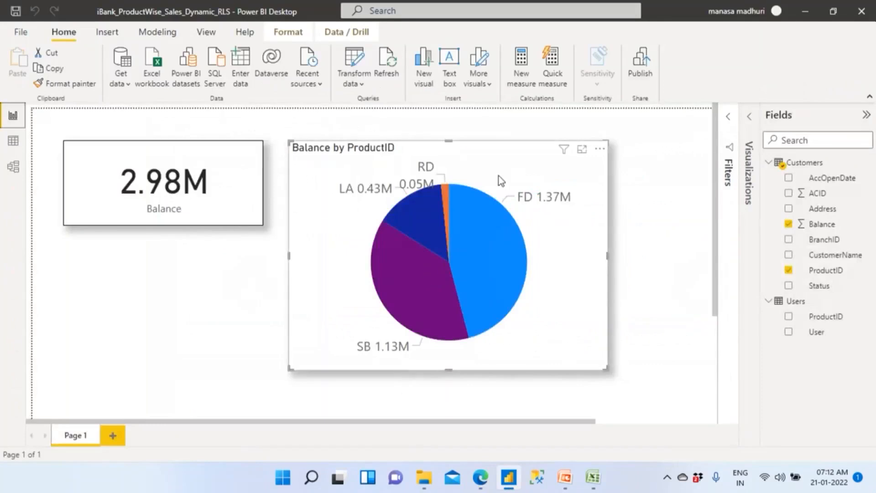
{"action": "left_click", "coordinate": [593, 477]}
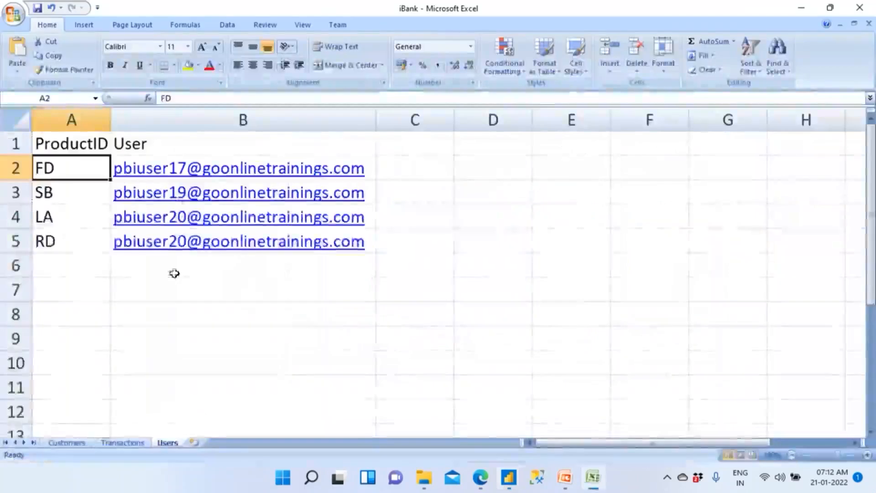
{"action": "left_click", "coordinate": [63, 190]}
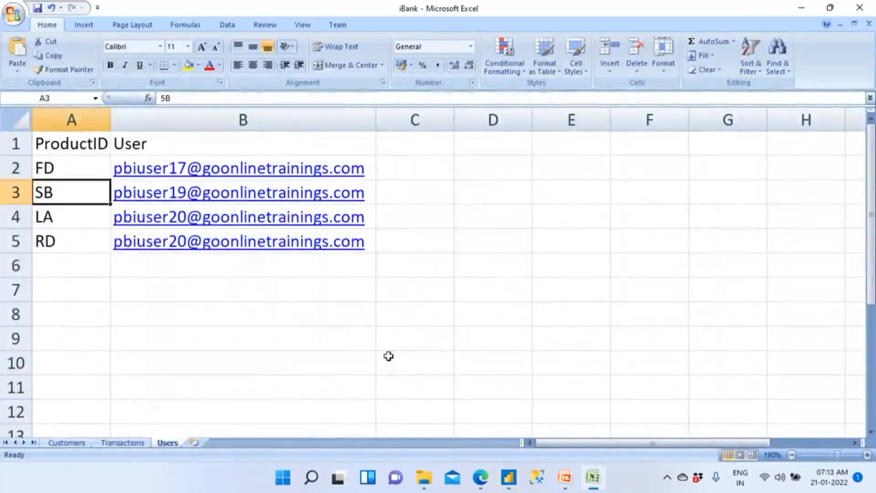
- Return to the Power BI service in the browser, sign out of the PBI User17 account and close the signed-out page
{"action": "left_click", "coordinate": [481, 476]}
{"action": "left_click", "coordinate": [859, 67]}
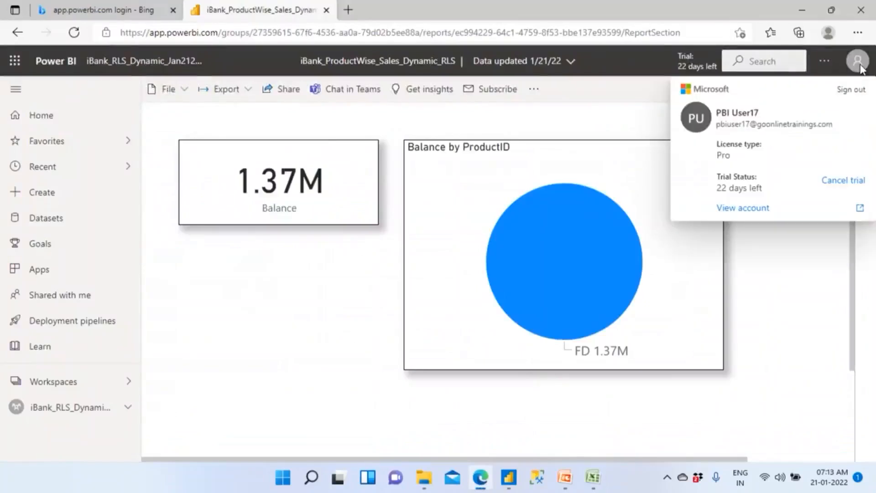
{"action": "left_click", "coordinate": [848, 91]}
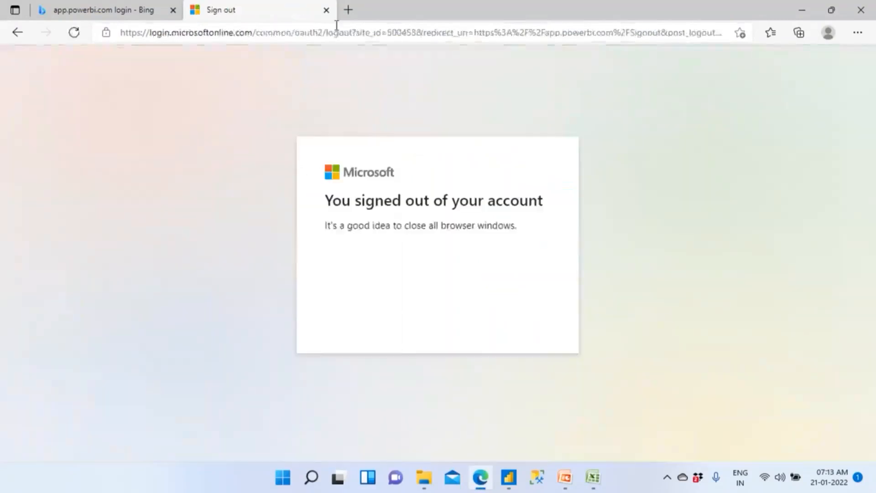
{"action": "left_click", "coordinate": [326, 9]}
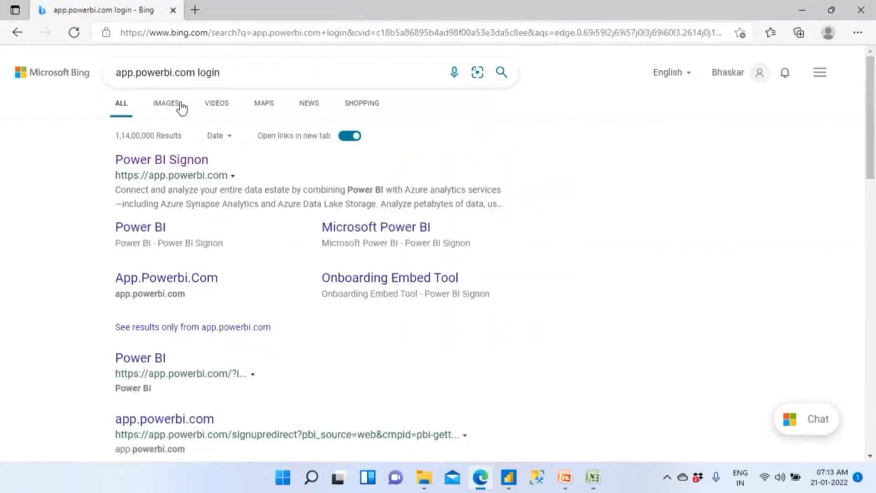
- Sign in to Power BI with the PBI User19 account, entering the account password and skipping the security defaults setup, and check the profile details
{"action": "left_click", "coordinate": [163, 162]}
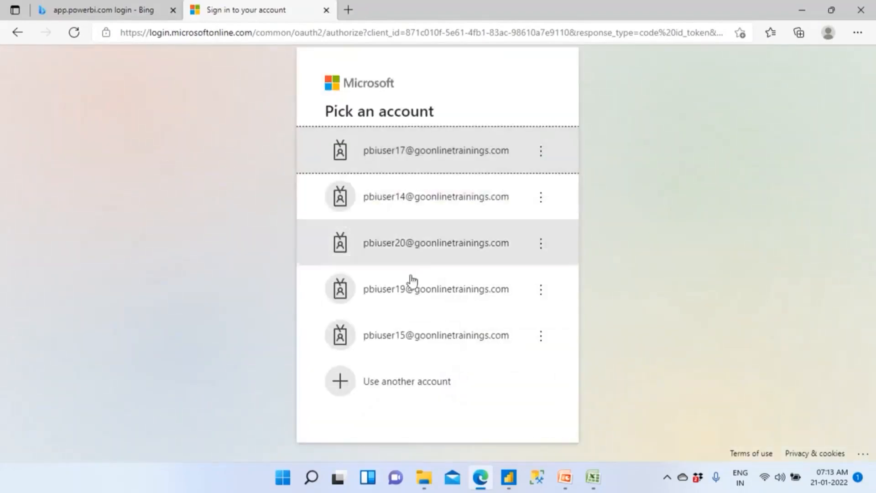
{"action": "left_click", "coordinate": [412, 289]}
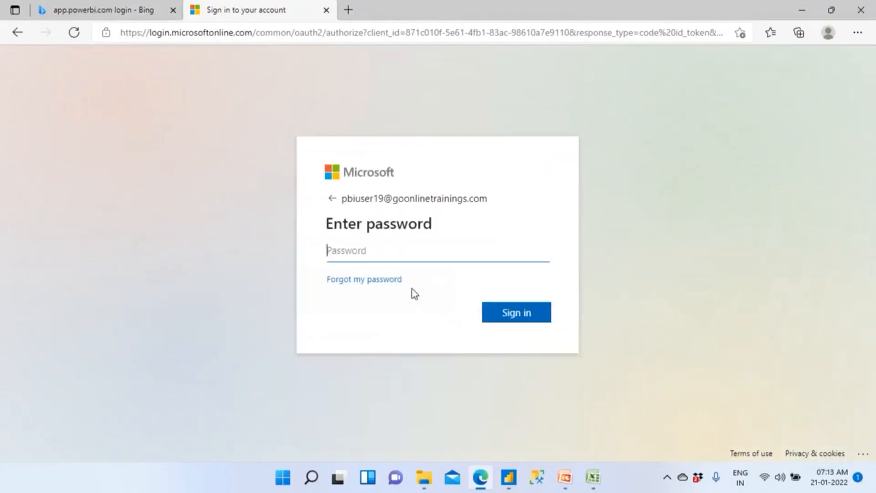
{"action": "type", "text": "********"}
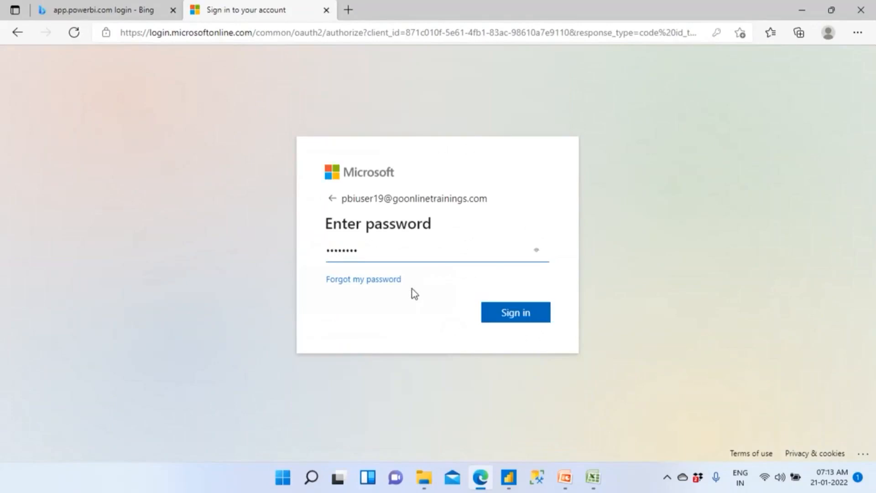
{"action": "left_click", "coordinate": [495, 319]}
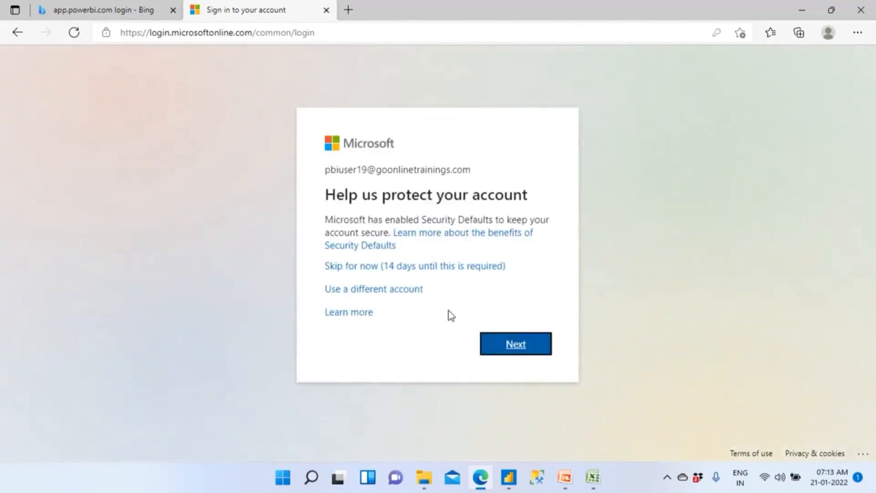
{"action": "left_click", "coordinate": [392, 270]}
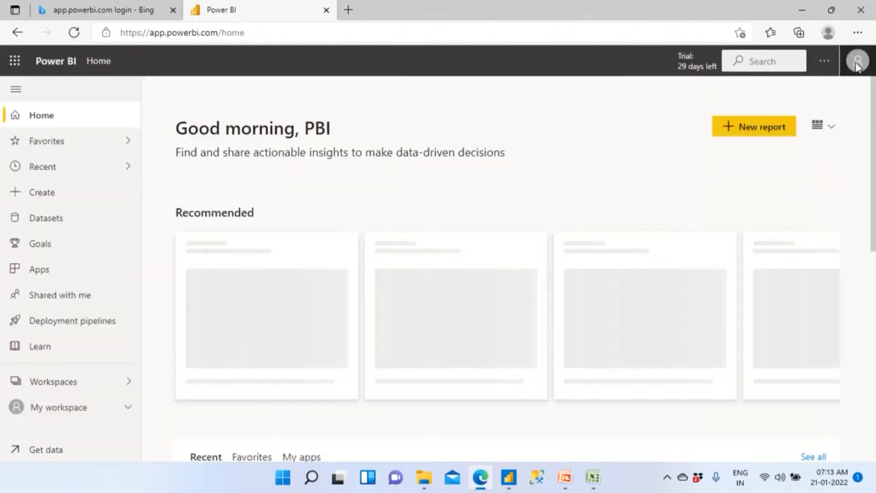
{"action": "left_click", "coordinate": [858, 60]}
{"action": "left_click_drag", "start_coordinate": [771, 124], "coordinate": [738, 124]}
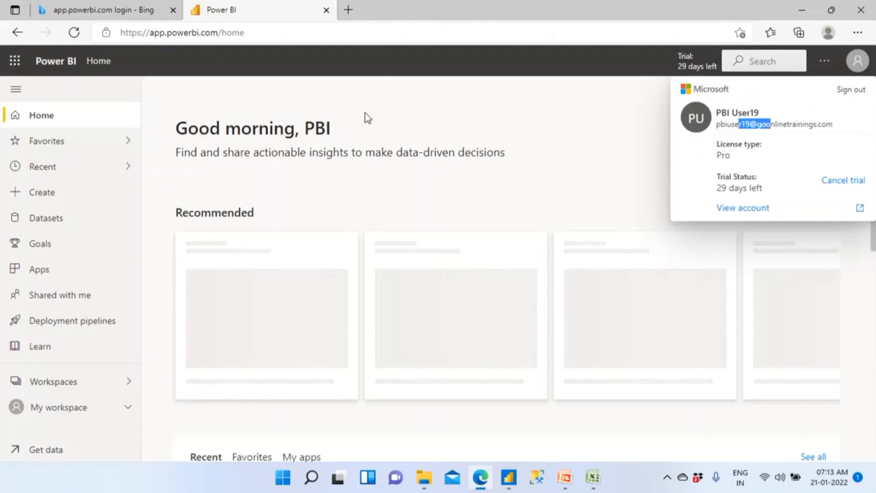
- Filter the workspaces by "iban", open iBank_RLS_Dynamic_Jan212022 and open its iBank_ProductWise_Sales_Dynamic_RLS report
{"action": "left_click", "coordinate": [69, 382]}
{"action": "left_click", "coordinate": [69, 384]}
{"action": "left_click", "coordinate": [68, 384]}
{"action": "left_click", "coordinate": [186, 130]}
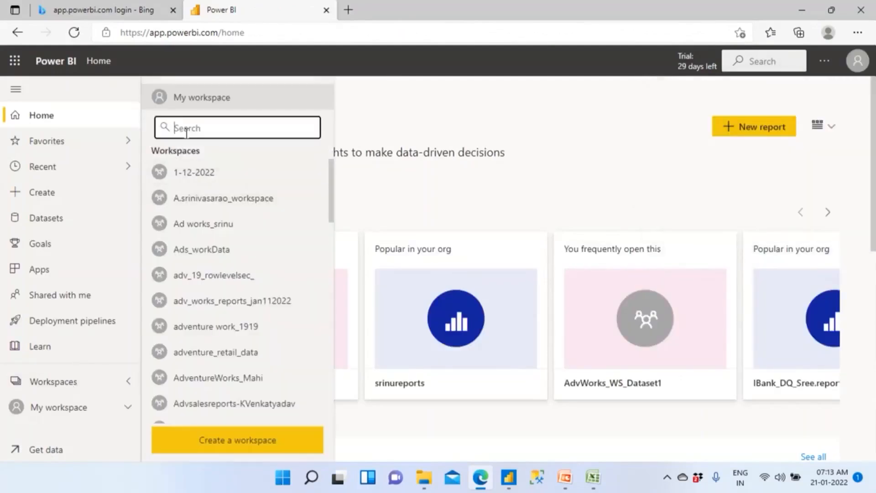
{"action": "type", "text": "iab"}
{"action": "type", "text": "n"}
{"action": "key", "text": "BackSpace"}
{"action": "key", "text": "BackSpace"}
{"action": "key", "text": "BackSpace"}
{"action": "key", "text": "BackSpace"}
{"action": "type", "text": "iba"}
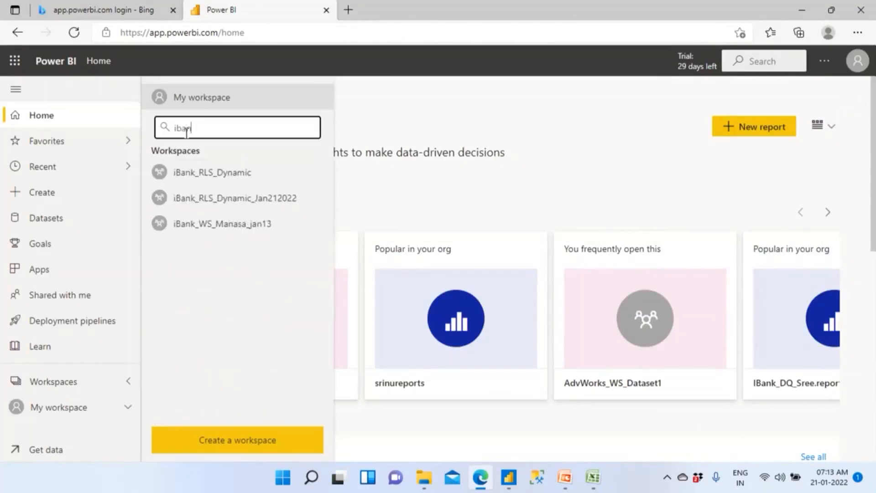
{"action": "left_click", "coordinate": [257, 202]}
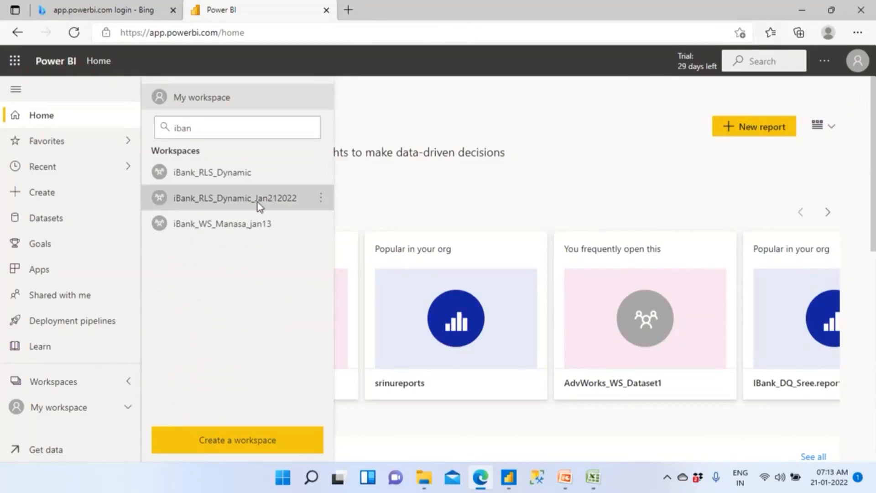
{"action": "left_click", "coordinate": [263, 206]}
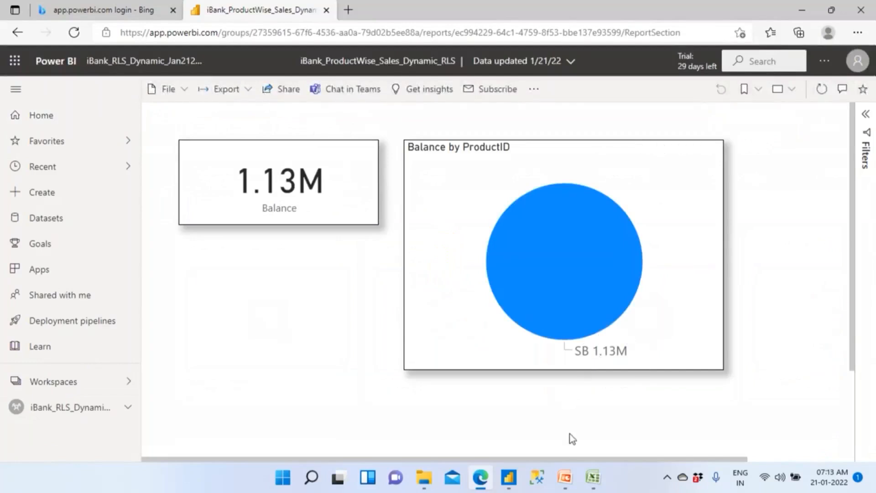
- Compare the report's product with the SB row on Excel's Users sheet, and check the user assigned to LA and RD
{"action": "left_click", "coordinate": [592, 477]}
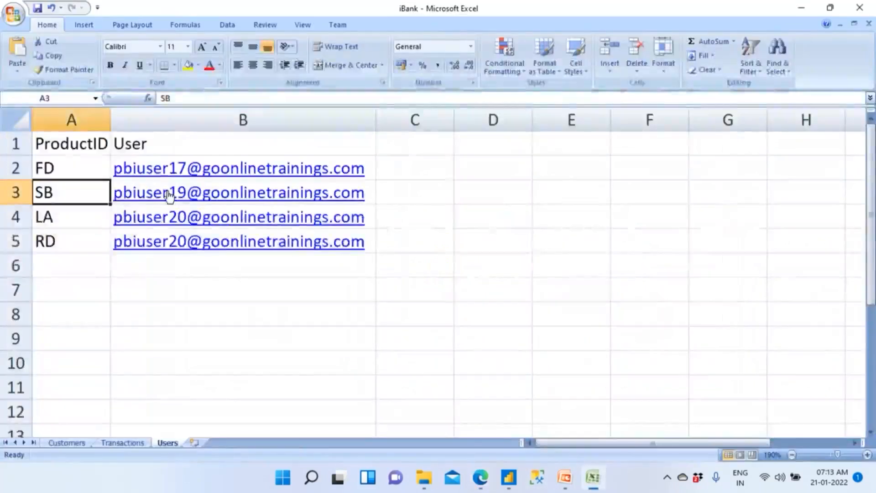
{"action": "left_click_drag", "start_coordinate": [403, 192], "coordinate": [385, 265]}
{"action": "left_click_drag", "start_coordinate": [72, 219], "coordinate": [74, 244]}
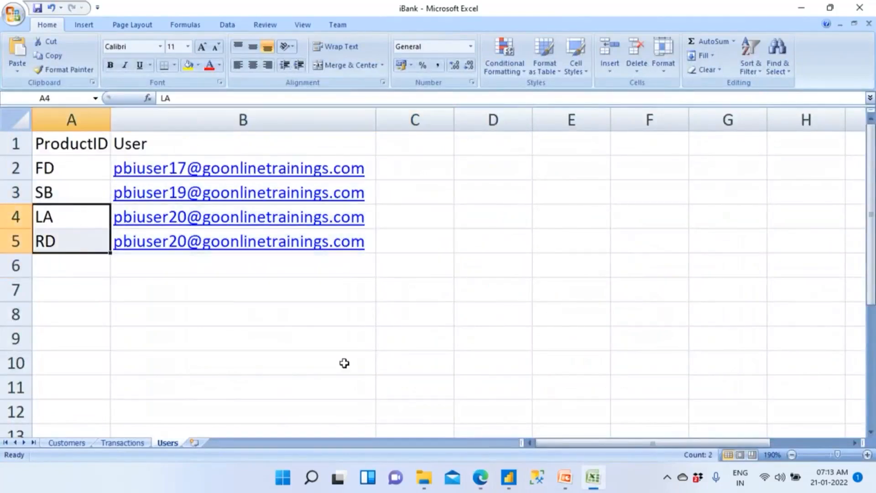
- Switch back to the browser, sign out of the PBI User19 account and close the signed-out page
{"action": "left_click", "coordinate": [479, 477]}
{"action": "left_click", "coordinate": [857, 60]}
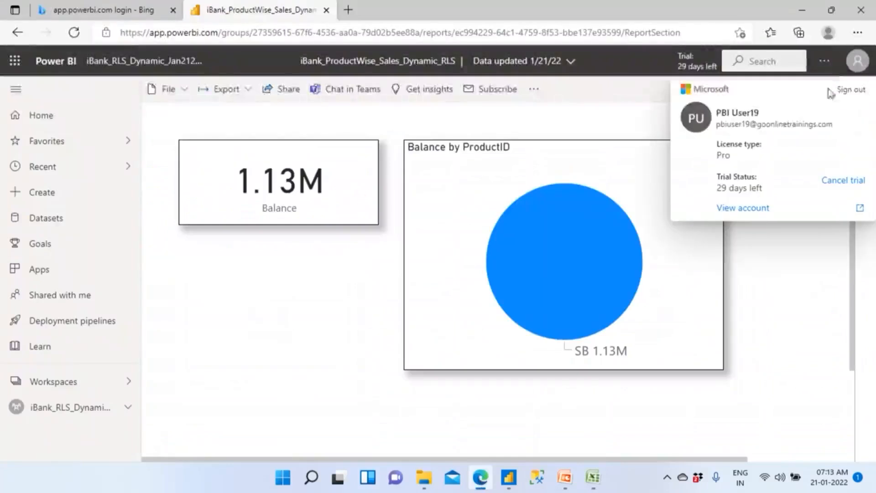
{"action": "left_click", "coordinate": [848, 90]}
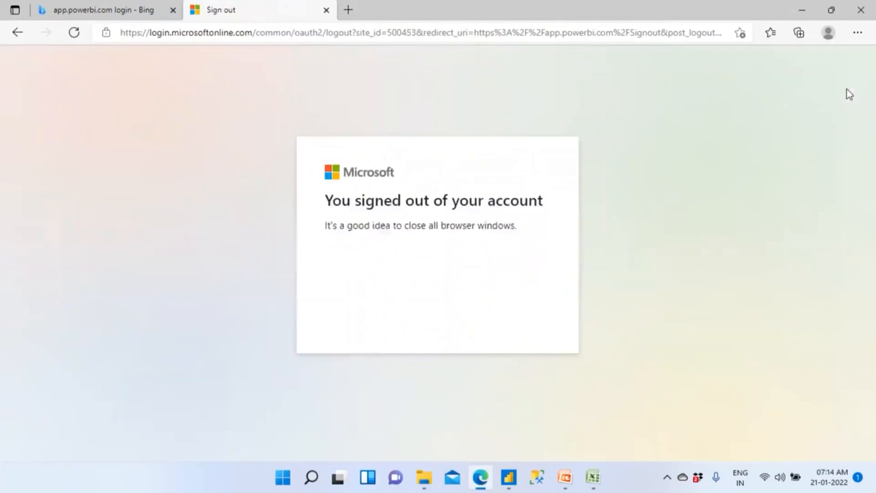
{"action": "left_click", "coordinate": [326, 10]}
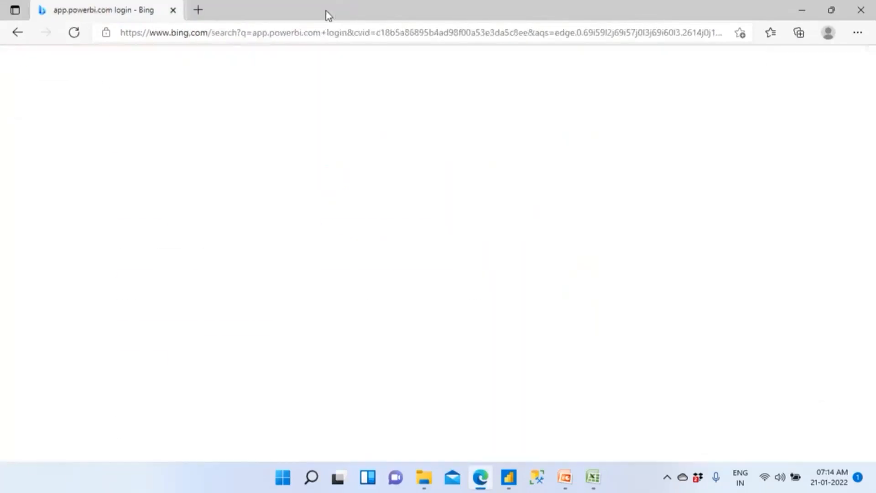
- Sign in to Power BI with the pbi user20 account, entering the account password
{"action": "left_click", "coordinate": [179, 161]}
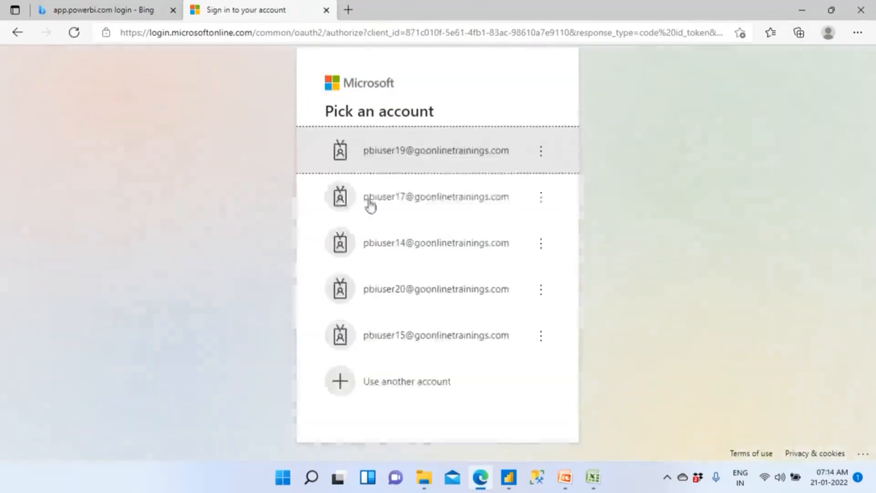
{"action": "left_click", "coordinate": [396, 288]}
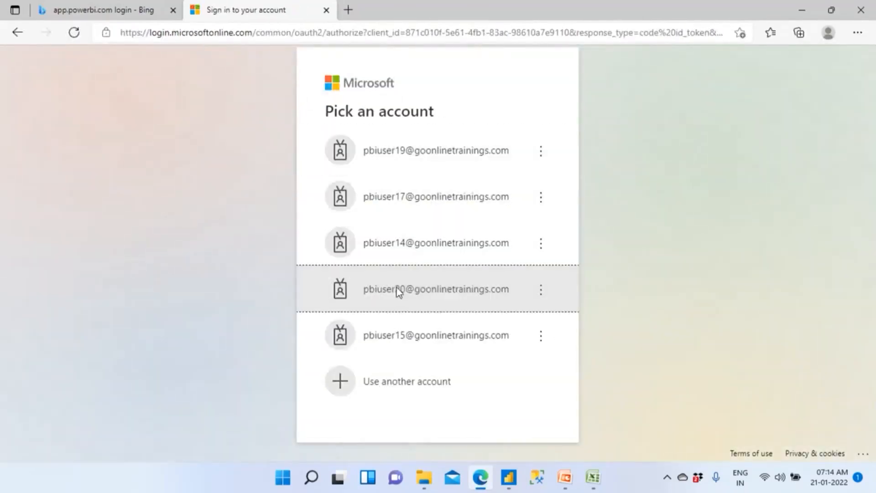
{"action": "type", "text": "•"}
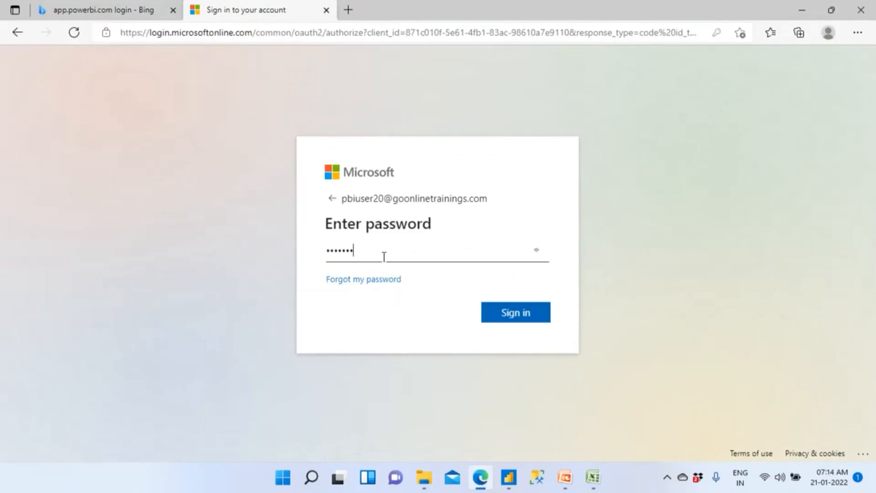
{"action": "left_click", "coordinate": [496, 315]}
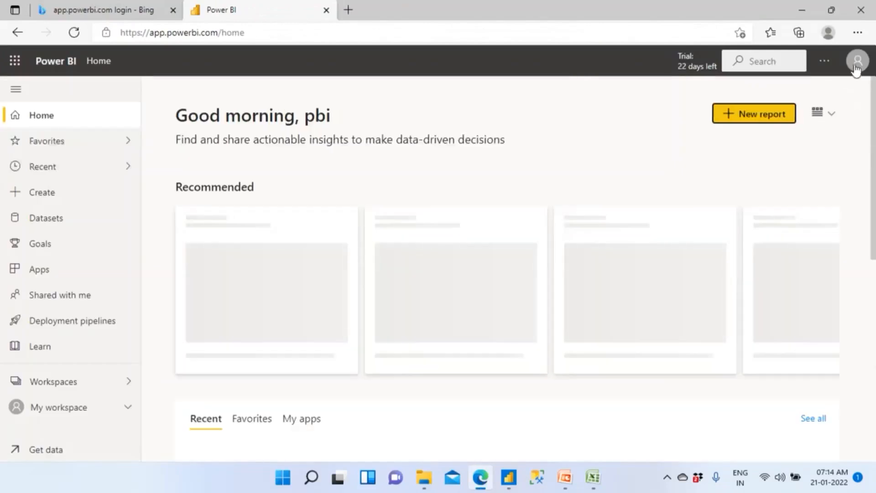
- Check the signed-in account's e-mail in the profile details and review the userprincipalname() function on the DAX Function slide in PowerPoint
{"action": "left_click", "coordinate": [856, 68]}
{"action": "left_click_drag", "start_coordinate": [716, 126], "coordinate": [834, 126]}
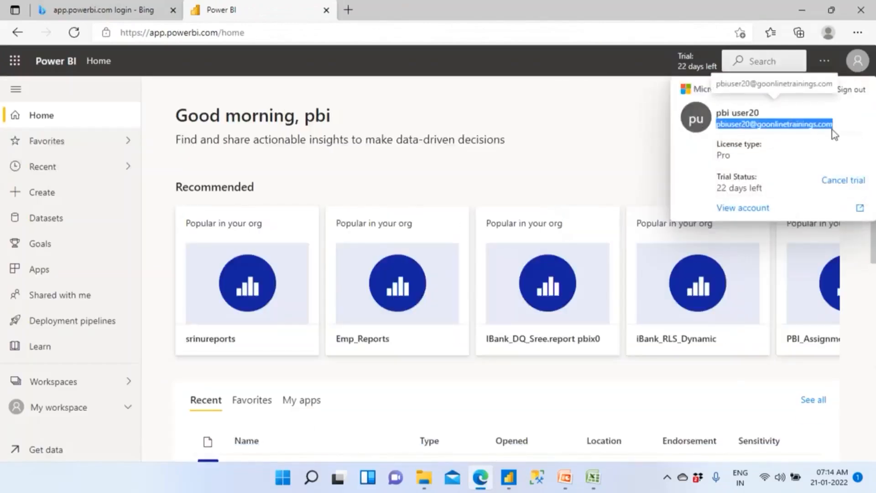
{"action": "left_click", "coordinate": [566, 479]}
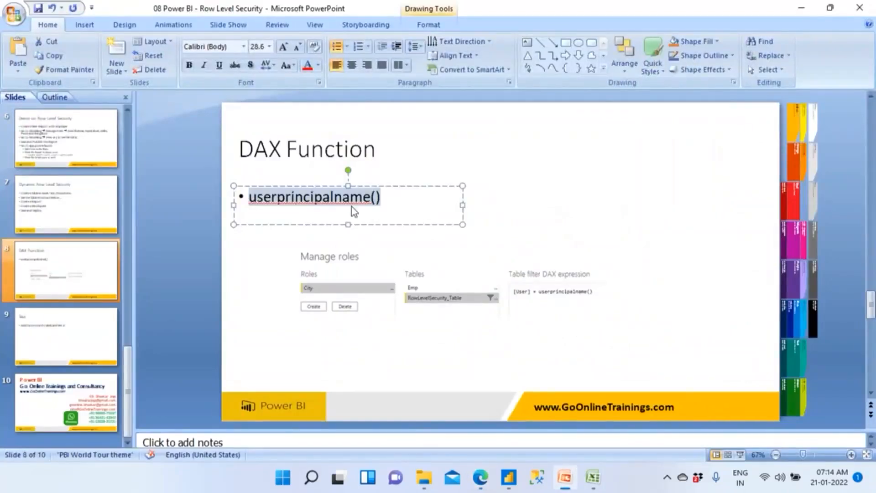
- Return to the browser, filter the workspaces by "iba" and open the iBank_ProductWise_Sales_Dynamic_RLS report in iBank_RLS_Dynamic_Jan212022
{"action": "left_click", "coordinate": [480, 478]}
{"action": "left_click", "coordinate": [73, 383]}
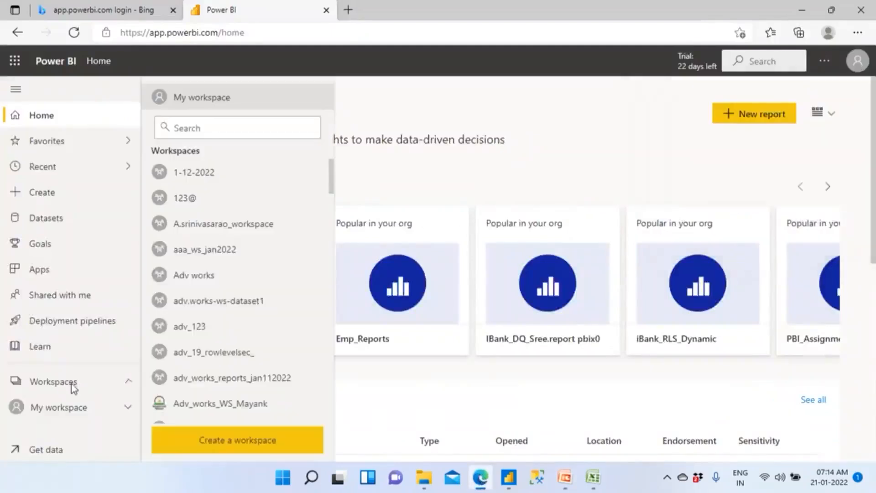
{"action": "left_click", "coordinate": [208, 127]}
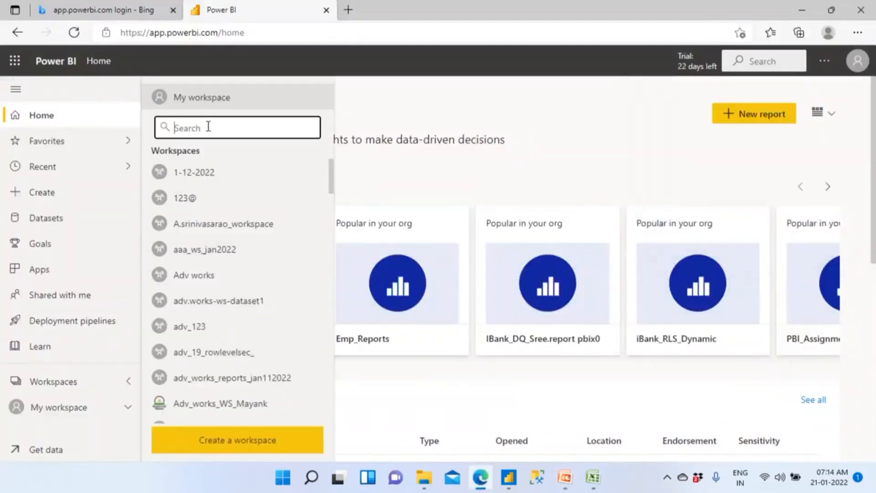
{"action": "type", "text": "iabn"}
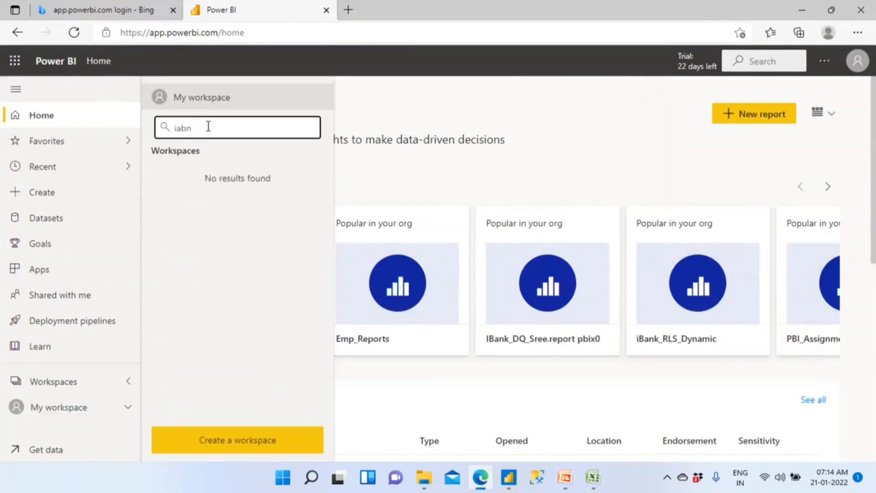
{"action": "key", "text": "BackSpace"}
{"action": "key", "text": "BackSpace"}
{"action": "key", "text": "BackSpace"}
{"action": "type", "text": "ba"}
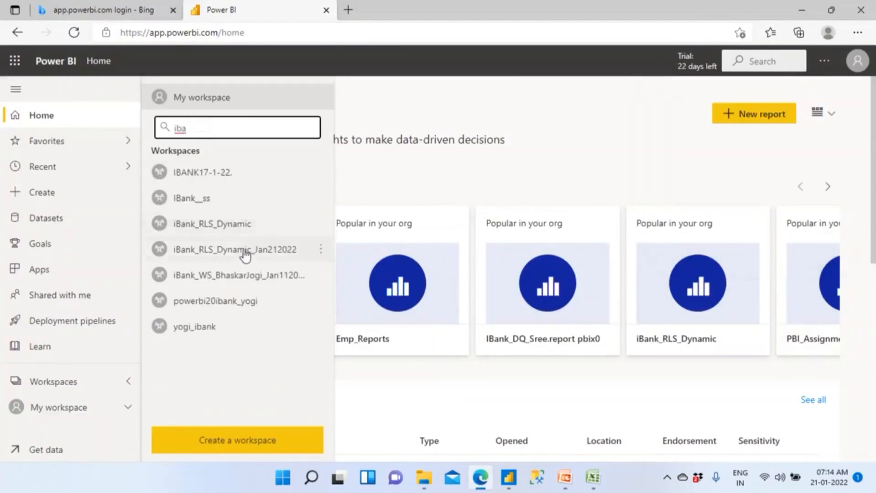
{"action": "left_click", "coordinate": [245, 250]}
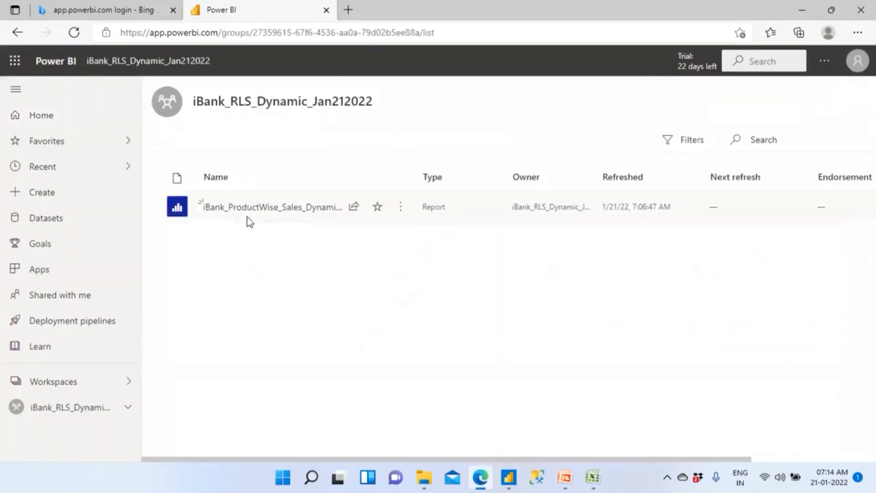
{"action": "left_click", "coordinate": [248, 208]}
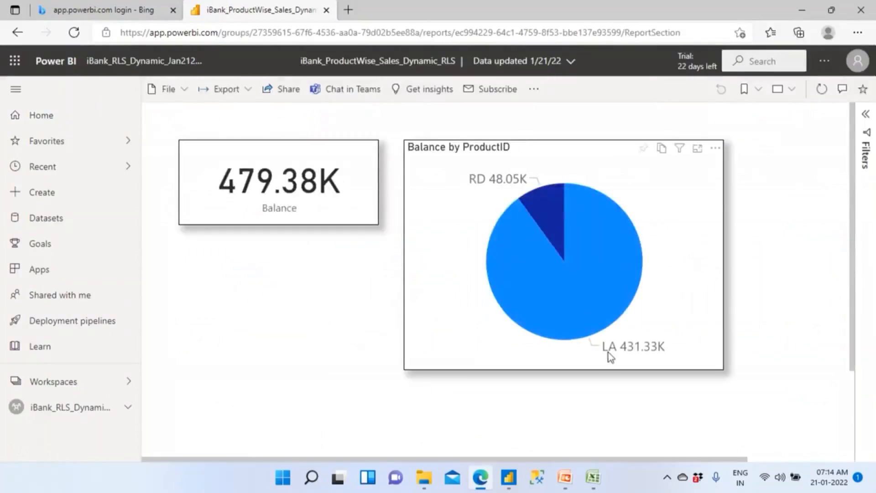
- Switch to the iBank workbook in Excel and check the user mapping of the LA and RD products on the Users sheet
{"action": "left_click", "coordinate": [598, 480]}
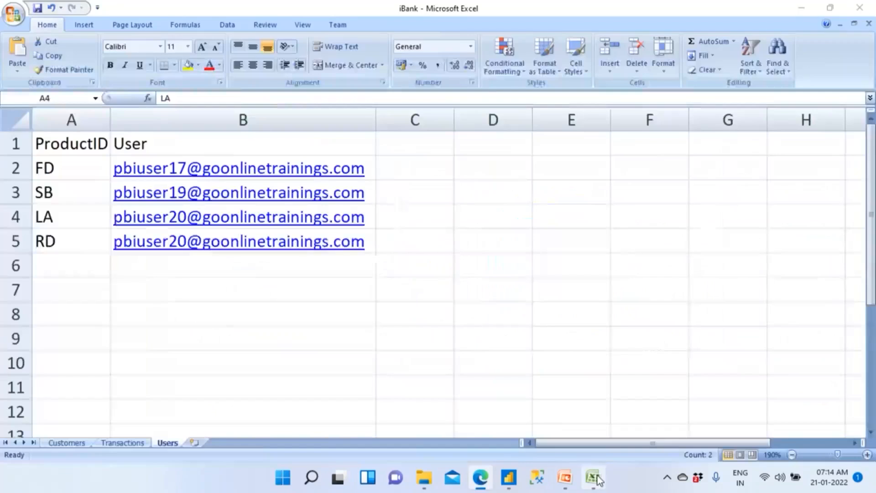
{"action": "left_click", "coordinate": [70, 241]}
{"action": "left_click_drag", "start_coordinate": [71, 217], "coordinate": [379, 301]}
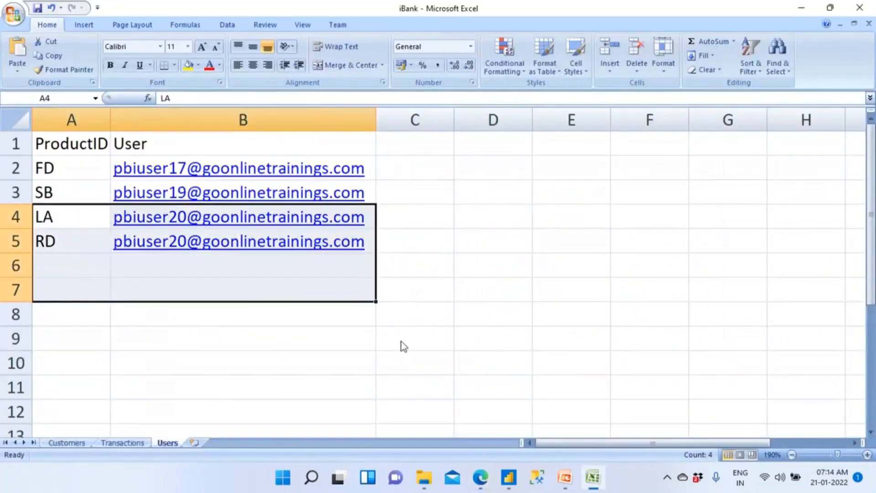
- Return to the Power BI report in the browser and highlight the signed-in account's e-mail in the profile details
{"action": "left_click", "coordinate": [480, 476]}
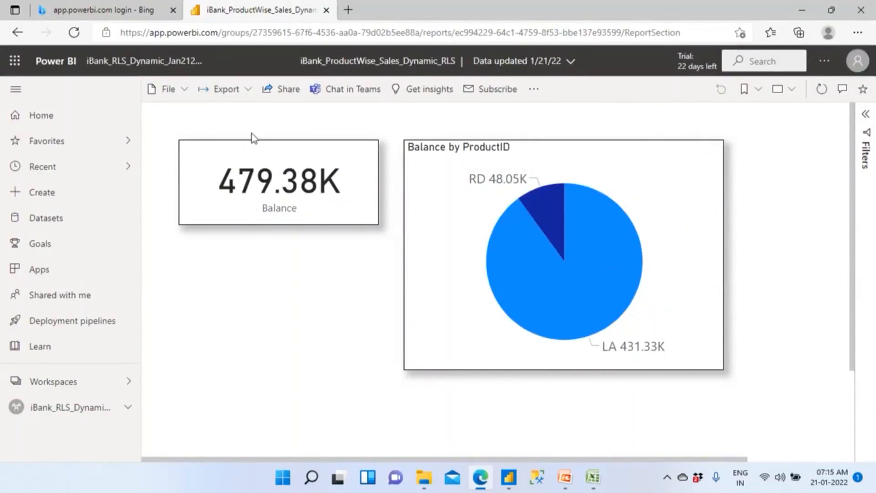
{"action": "left_click", "coordinate": [857, 63]}
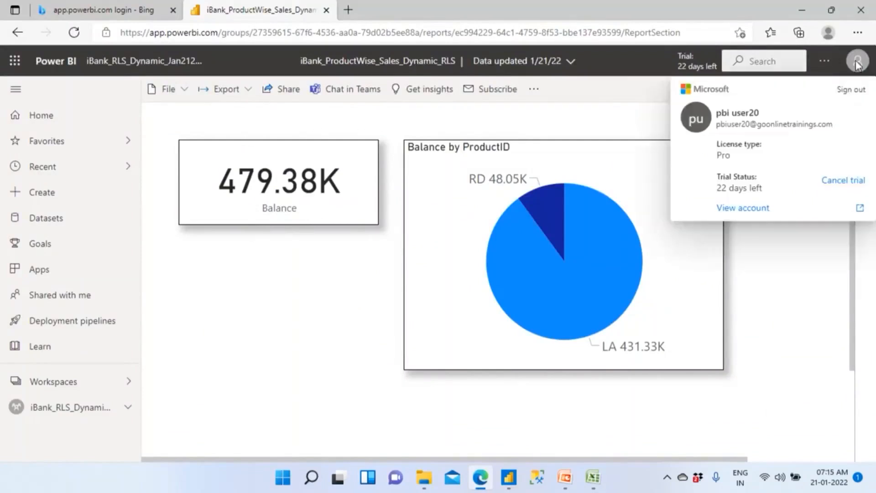
{"action": "left_click_drag", "start_coordinate": [719, 125], "coordinate": [811, 127]}
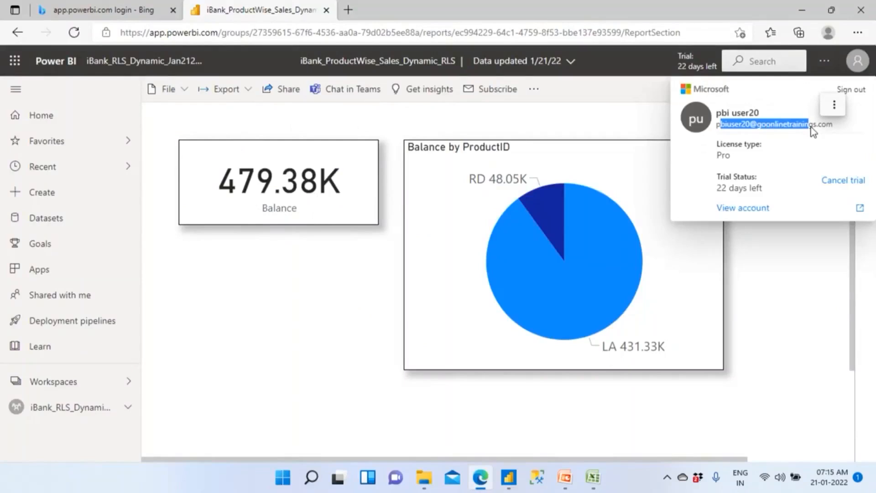
- Switch back to Excel and review the ProductID and User columns of the Users sheet
{"action": "left_click", "coordinate": [594, 477]}
{"action": "left_click", "coordinate": [284, 354]}
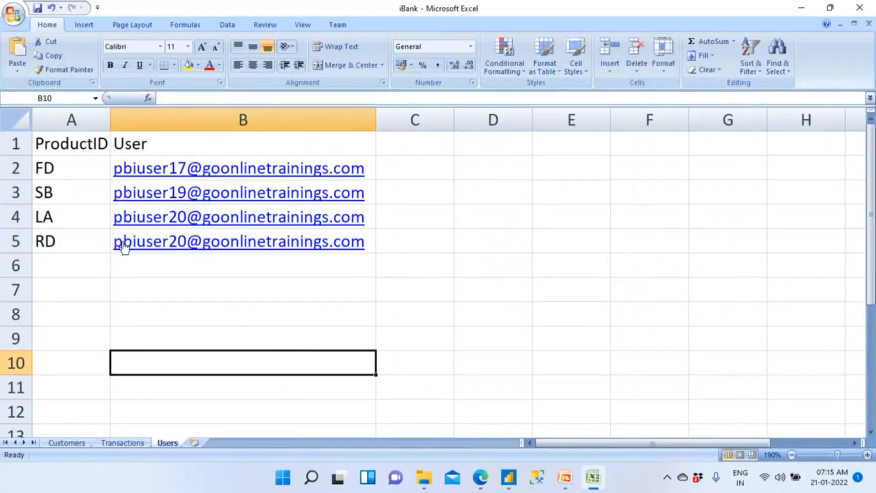
{"action": "left_click_drag", "start_coordinate": [78, 167], "coordinate": [86, 312]}
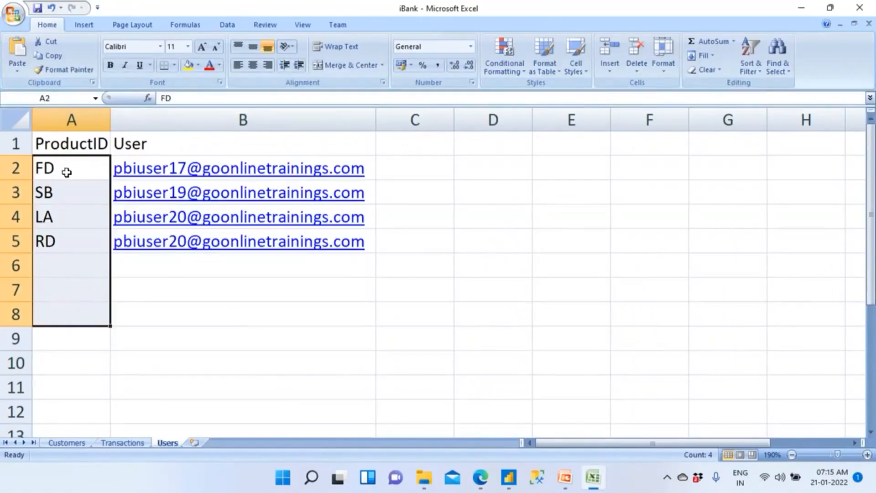
{"action": "left_click", "coordinate": [181, 330]}
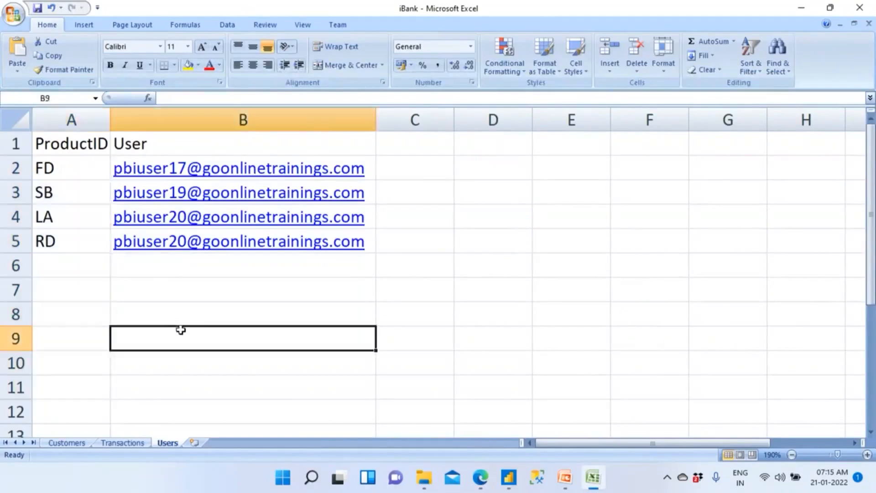
{"action": "left_click_drag", "start_coordinate": [168, 145], "coordinate": [172, 319]}
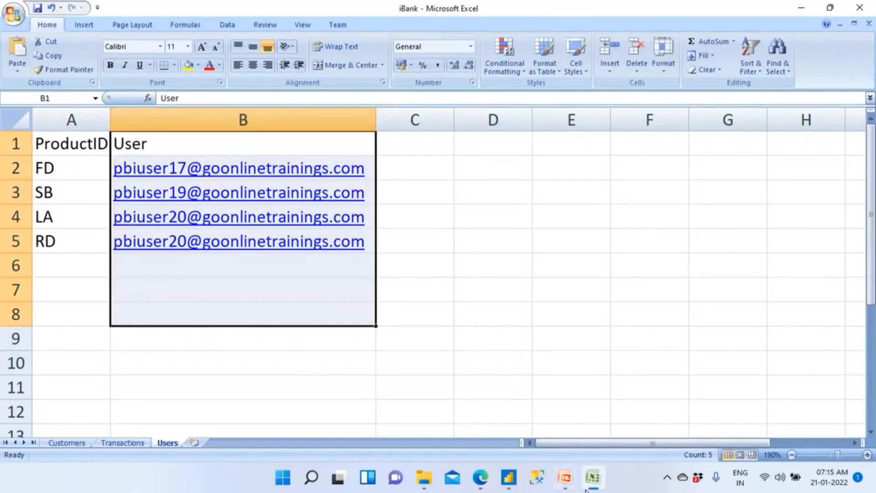
- Switch to PowerPoint, present from the DAX Function slide through the Test slide to the closing slide, and end the show
{"action": "left_click", "coordinate": [565, 479]}
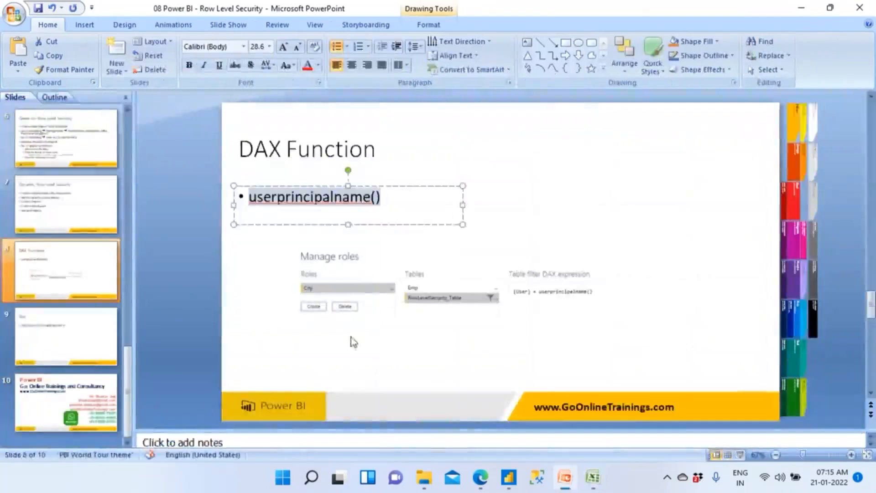
{"action": "key", "text": "shift+F5"}
{"action": "key", "text": "Right"}
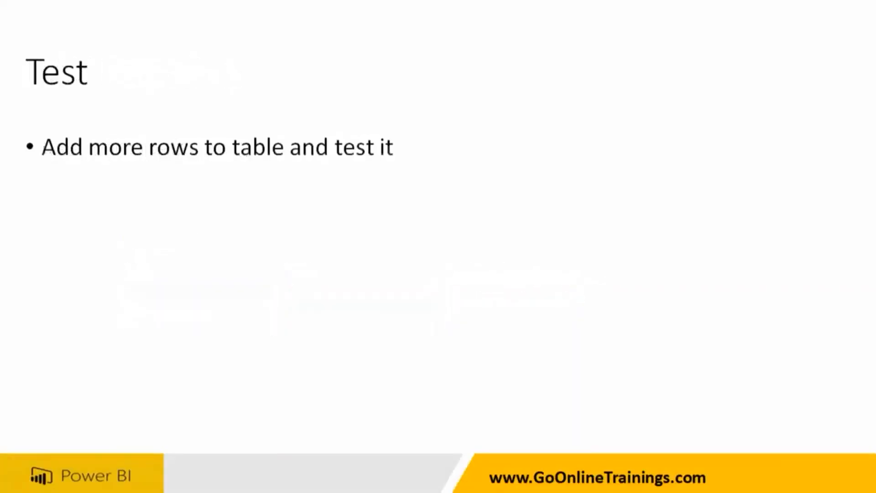
{"action": "key", "text": "Right"}
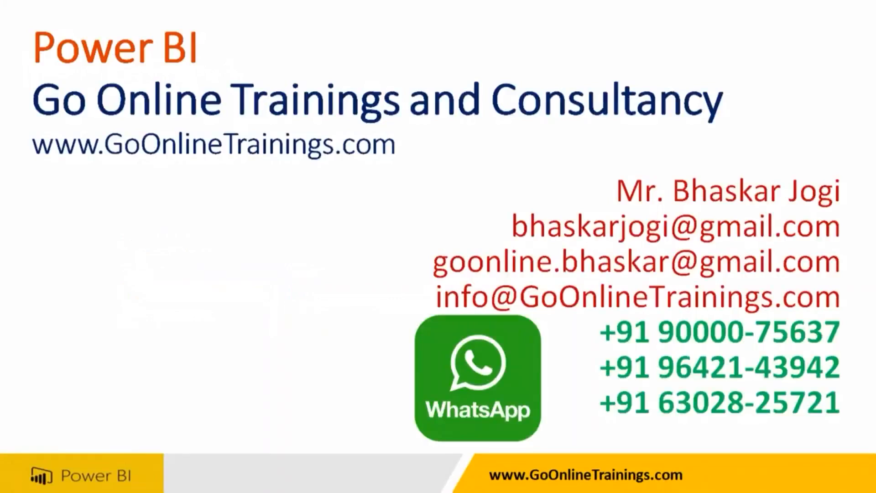
{"action": "key", "text": "Escape"}
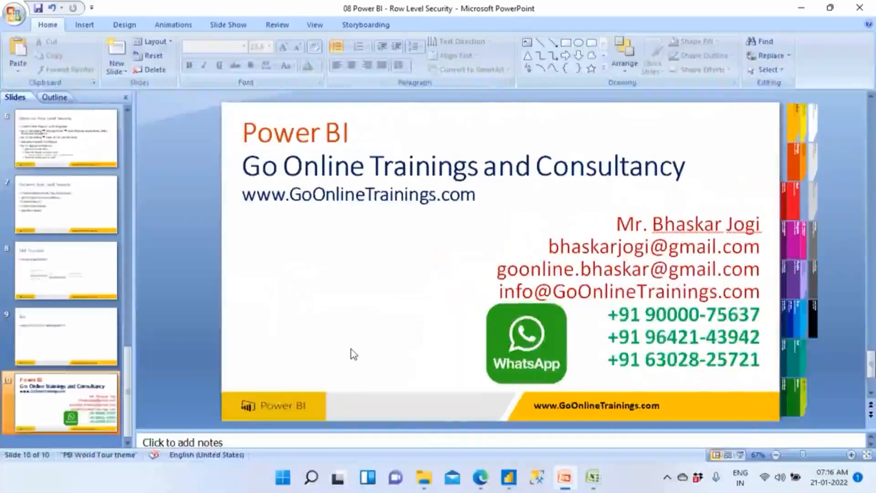
- Present the Row Level Security slides from the beginning and advance to the Agenda slide
{"action": "key", "text": "F5"}
{"action": "key", "text": "Right"}
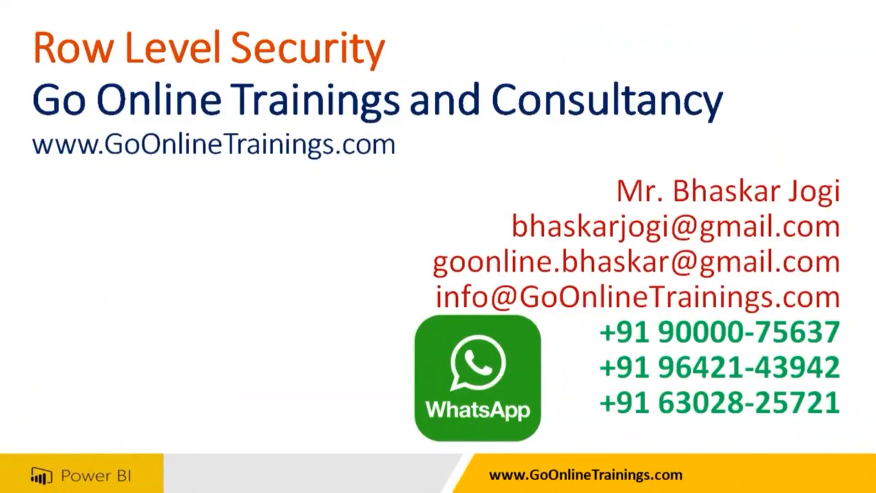
{"action": "key", "text": "Right"}
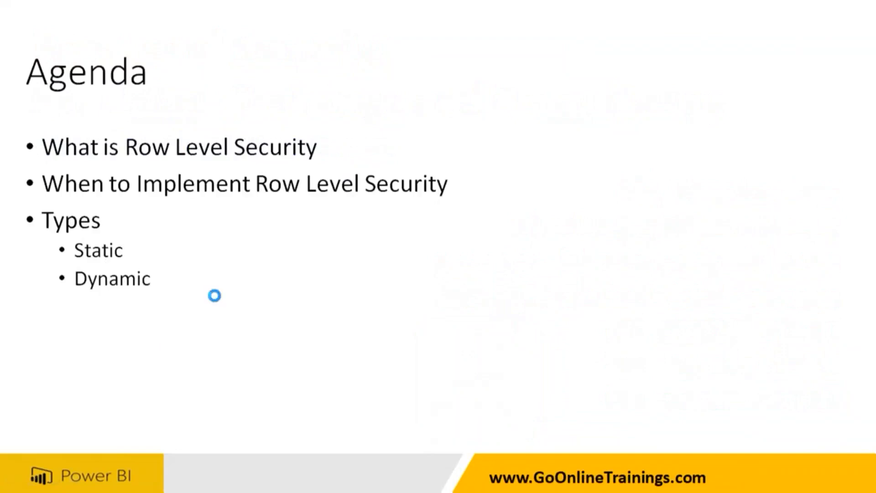
- Return the slide show to its opening slide and switch to the Power BI report in the browser
{"action": "key", "text": "Right"}
{"action": "key", "text": "Left"}
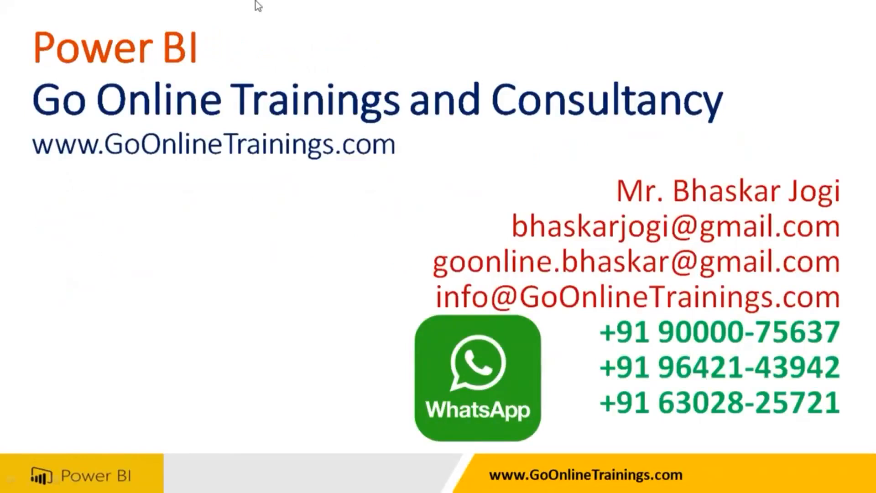
{"action": "key", "text": "super"}
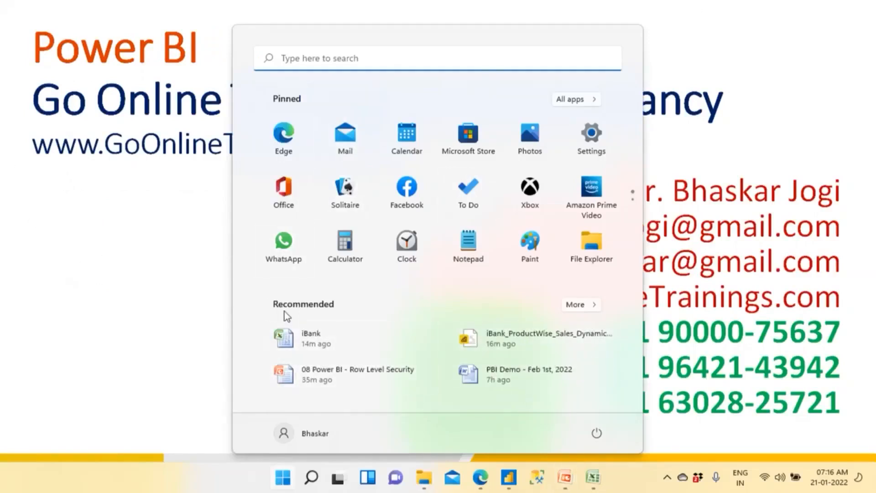
{"action": "mouse_move", "coordinate": [426, 483]}
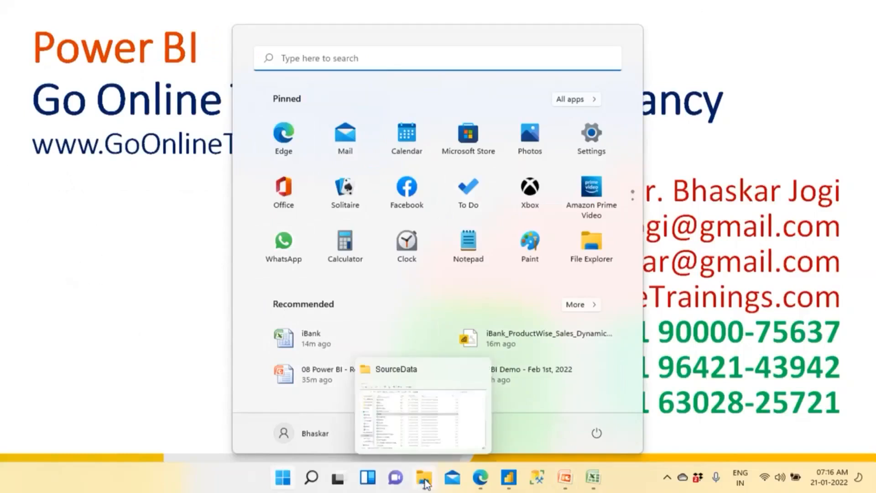
{"action": "mouse_move", "coordinate": [309, 469]}
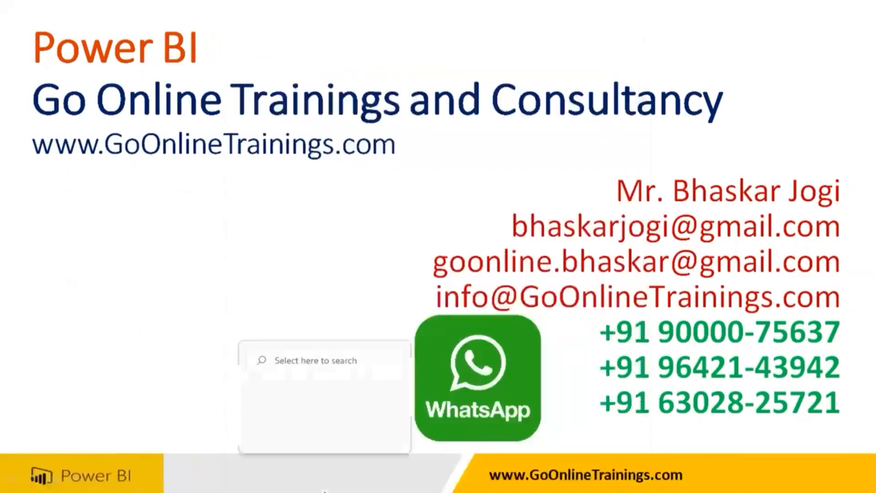
{"action": "key", "text": "super"}
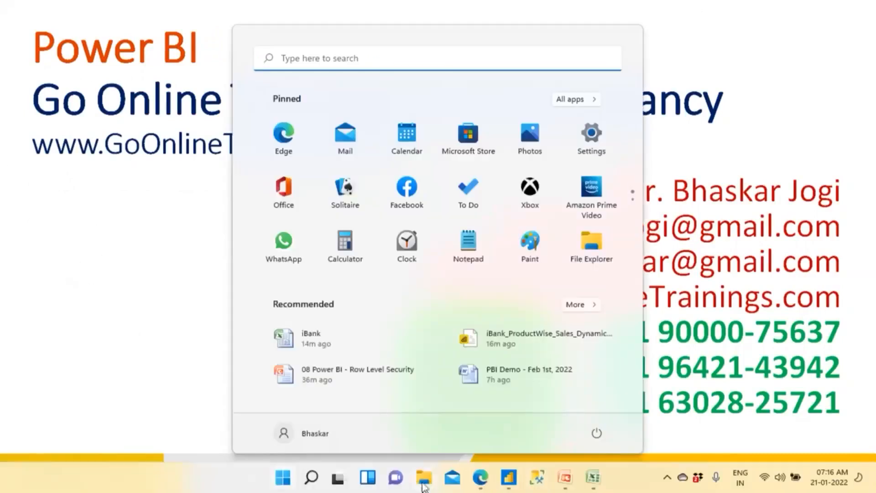
{"action": "key", "text": "super"}
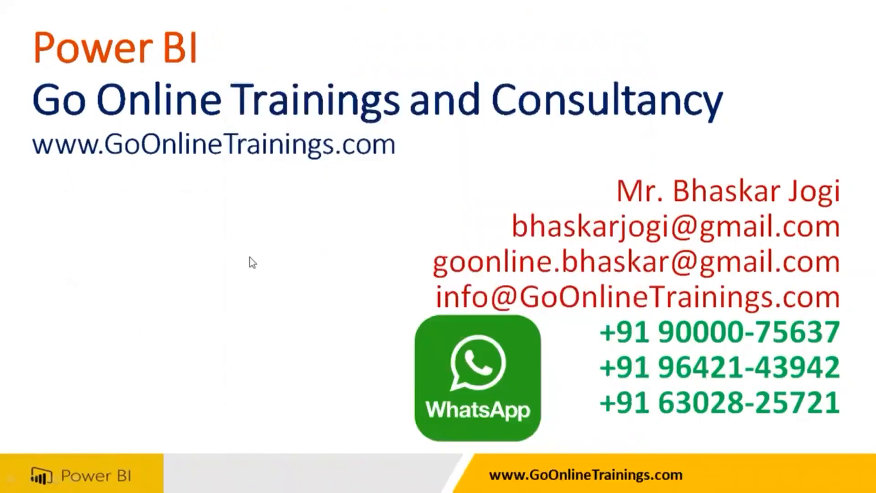
{"action": "key", "text": "super"}
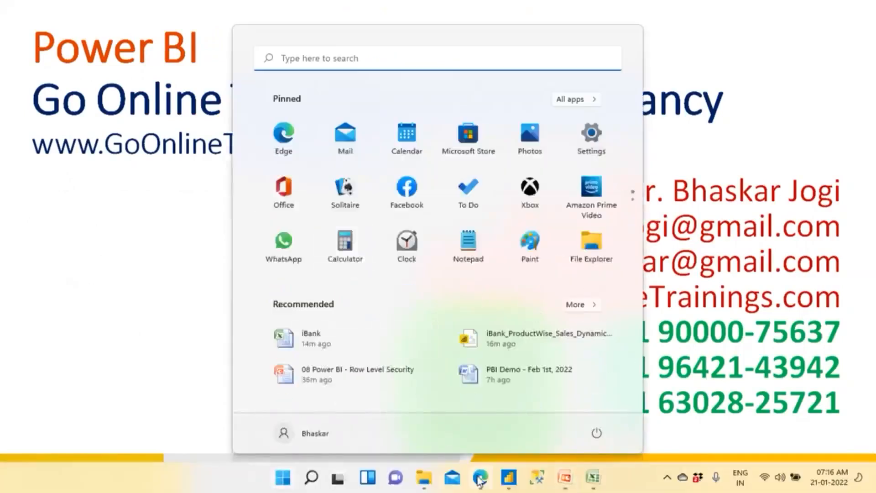
{"action": "left_click", "coordinate": [479, 478]}
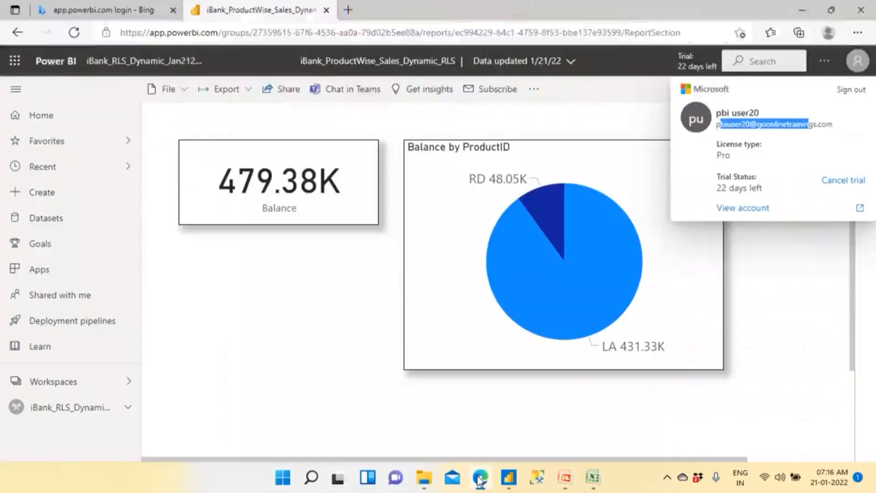
- Sign the current account out of the Power BI service and close the sign-out page
{"action": "left_click", "coordinate": [854, 68]}
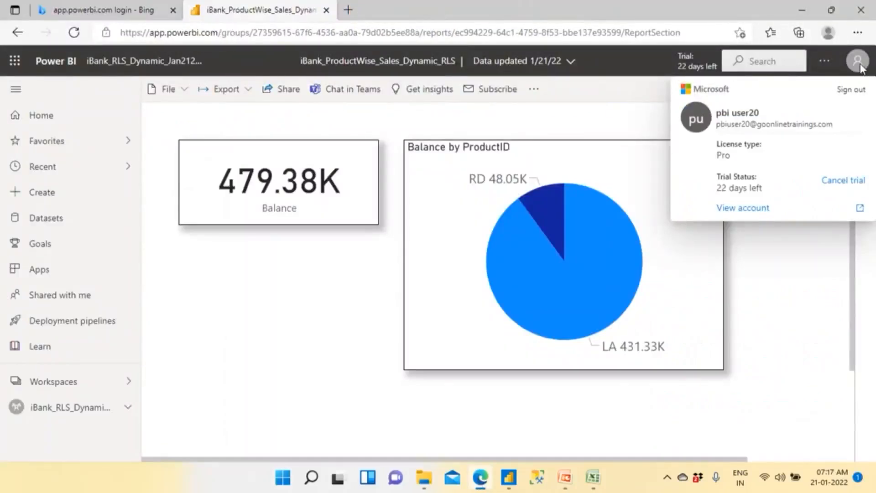
{"action": "left_click", "coordinate": [857, 97]}
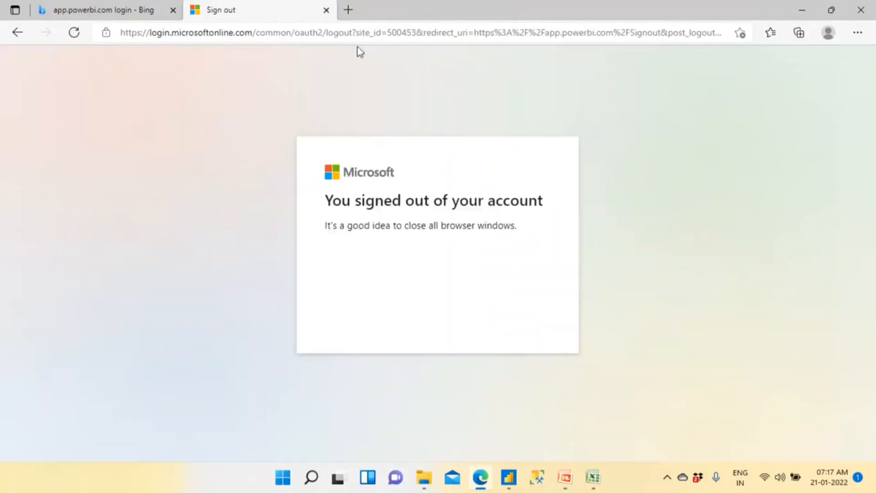
{"action": "left_click", "coordinate": [327, 10]}
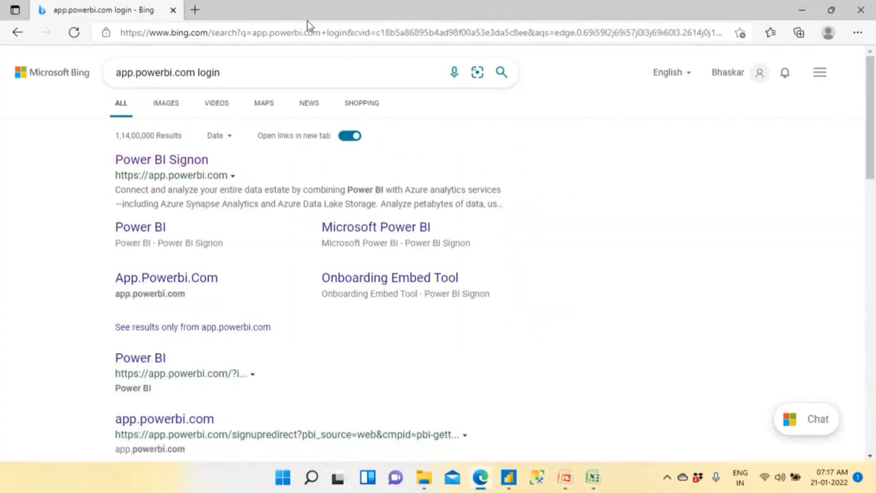
- Open the Power BI Signon result and sign in with the fourth saved account, entering the account password
{"action": "left_click", "coordinate": [193, 160]}
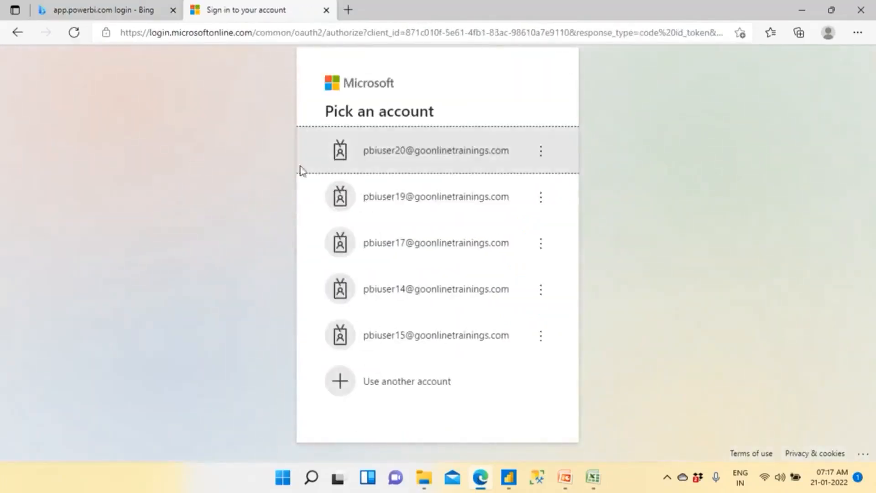
{"action": "left_click", "coordinate": [415, 301]}
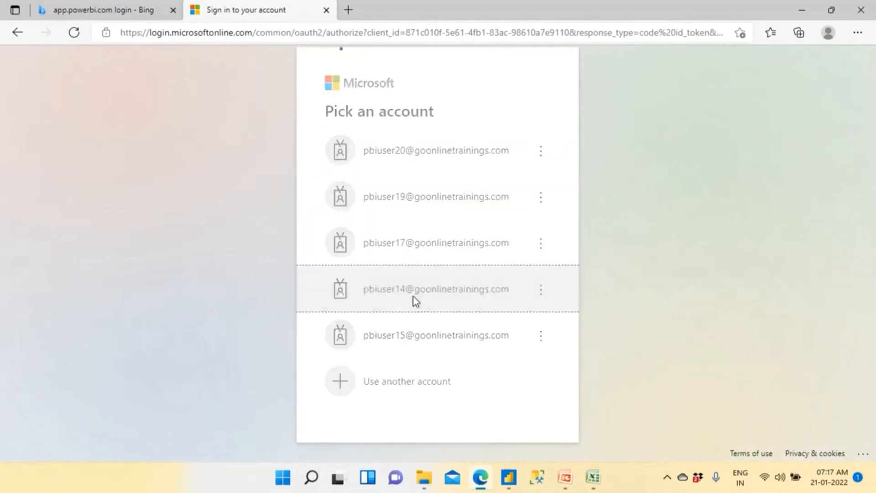
{"action": "type", "text": "••••••••"}
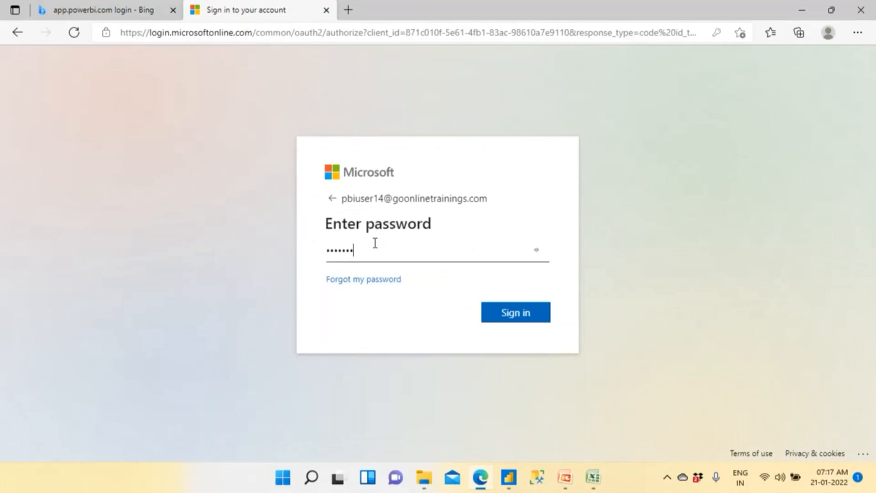
{"action": "left_click", "coordinate": [509, 313]}
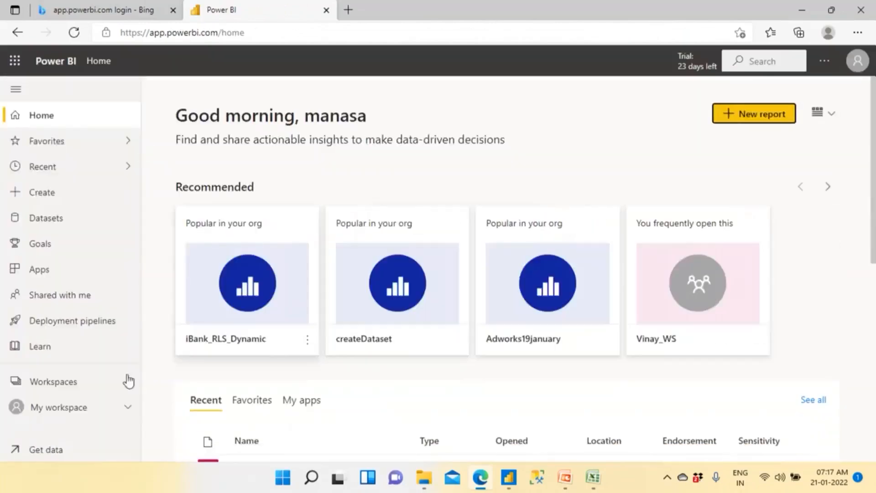
- Search the workspaces for "ibank" and open the iBank_RLS_Dynamic_Jan212022 workspace
{"action": "left_click", "coordinate": [72, 381]}
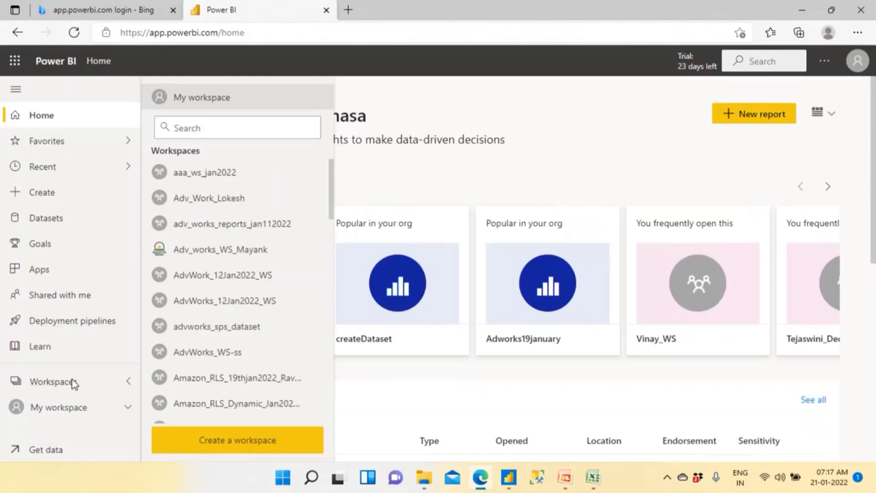
{"action": "left_click", "coordinate": [184, 130]}
{"action": "type", "text": "ibank"}
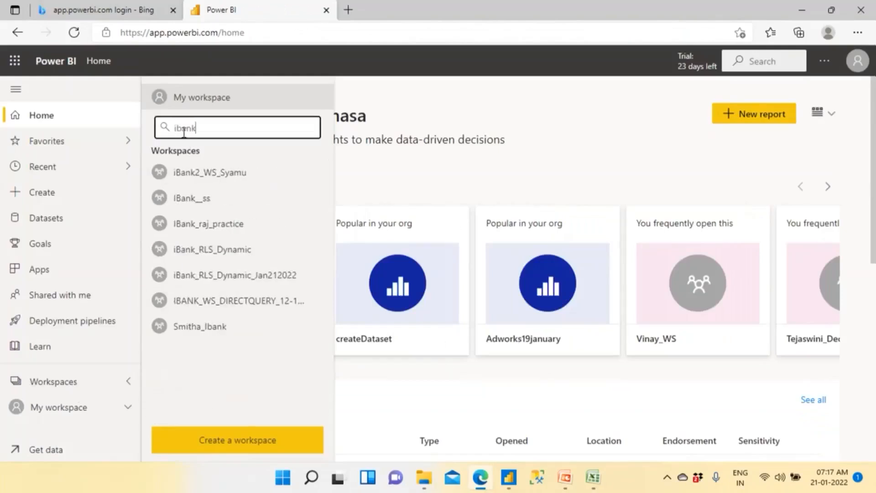
{"action": "left_click", "coordinate": [245, 280]}
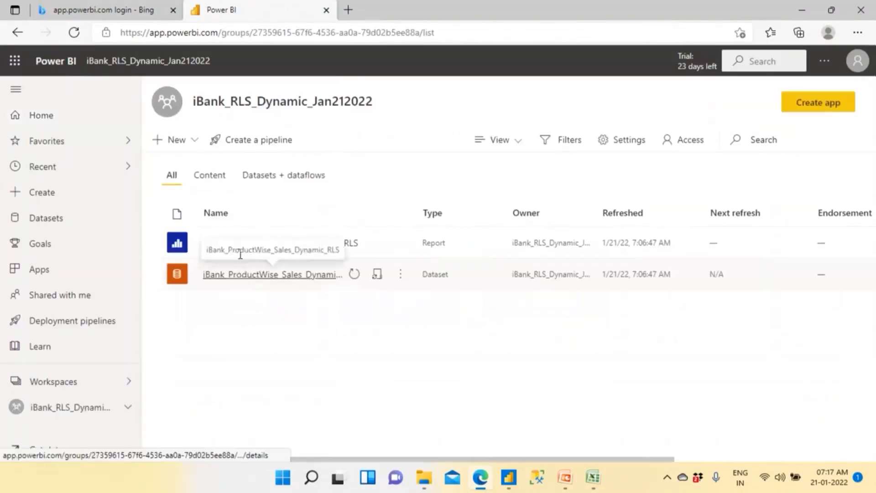
- Restrict the workspace list to content items and open the iBank_ProductWise_Sales_Dynamic_RLS report
{"action": "left_click", "coordinate": [206, 186]}
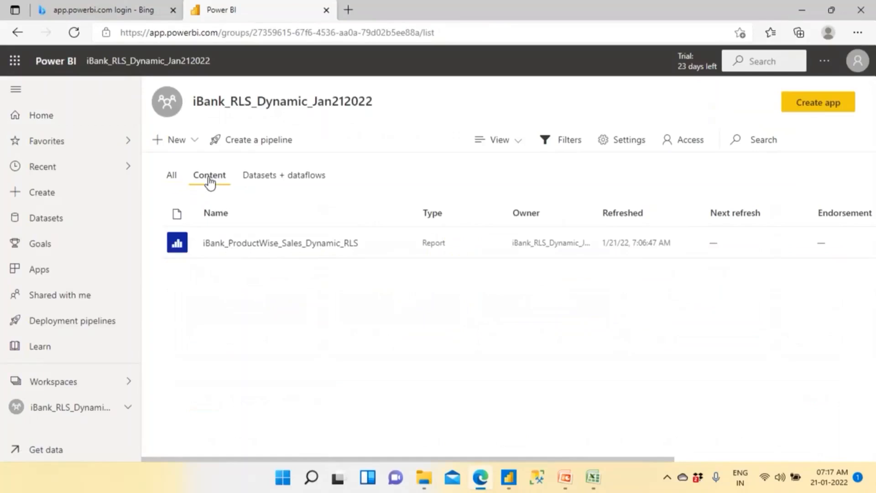
{"action": "left_click", "coordinate": [171, 178]}
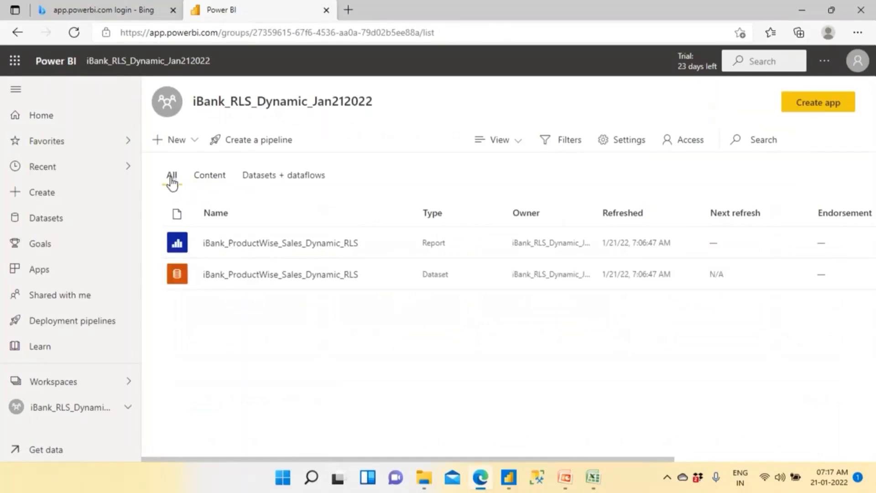
{"action": "left_click", "coordinate": [202, 175]}
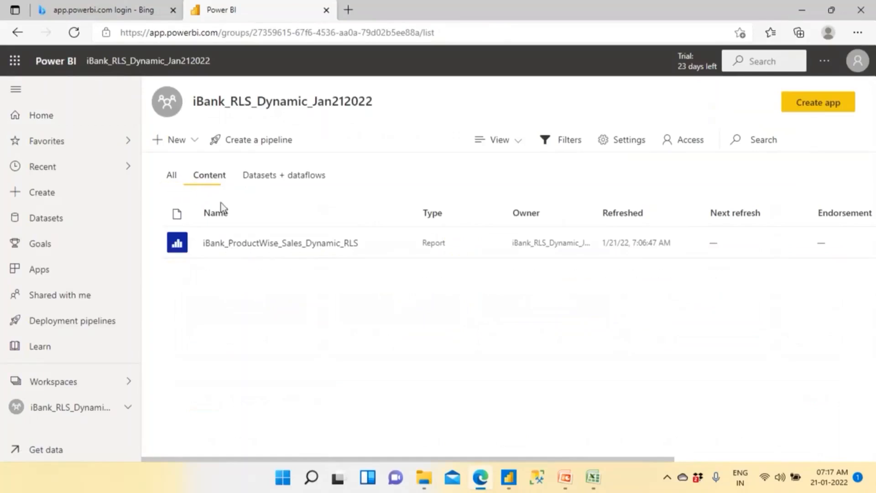
{"action": "left_click", "coordinate": [239, 246]}
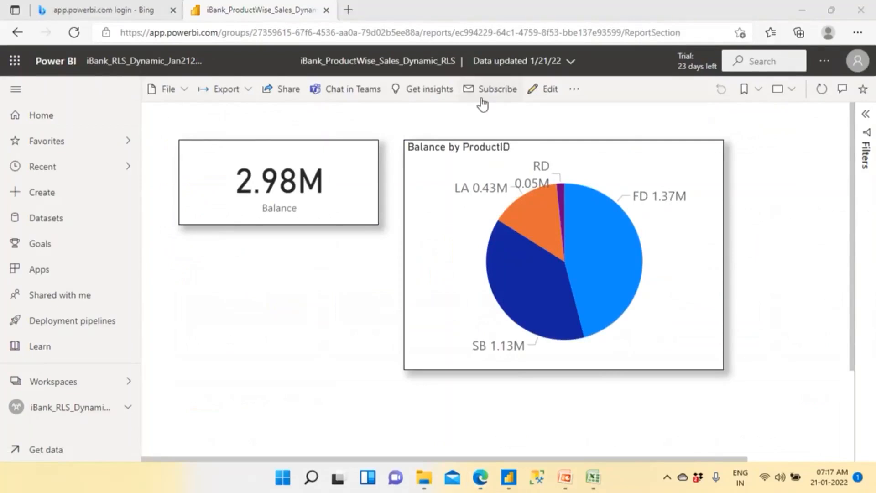
- Outline the report's Subscribe and Get insights commands with red freehand boxes, and clear the markings
{"action": "mouse_move", "coordinate": [461, 102]}
{"action": "left_mouse_down"}
{"action": "mouse_move", "coordinate": [491, 102]}
{"action": "mouse_move", "coordinate": [521, 69]}
{"action": "left_mouse_up"}
{"action": "left_click_drag", "start_coordinate": [463, 77], "coordinate": [465, 97]}
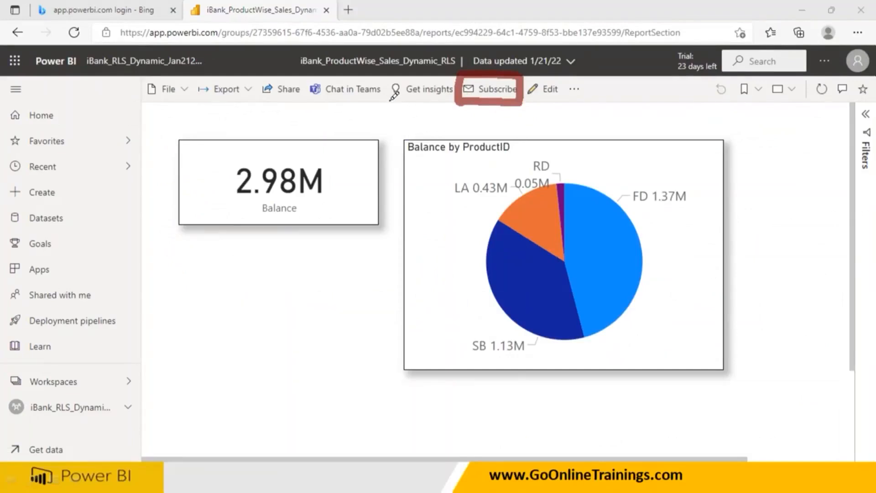
{"action": "mouse_move", "coordinate": [388, 101]}
{"action": "left_mouse_down"}
{"action": "mouse_move", "coordinate": [438, 101]}
{"action": "mouse_move", "coordinate": [394, 103]}
{"action": "mouse_move", "coordinate": [383, 87]}
{"action": "mouse_move", "coordinate": [403, 74]}
{"action": "mouse_move", "coordinate": [446, 77]}
{"action": "mouse_move", "coordinate": [445, 97]}
{"action": "mouse_move", "coordinate": [434, 96]}
{"action": "left_mouse_up"}
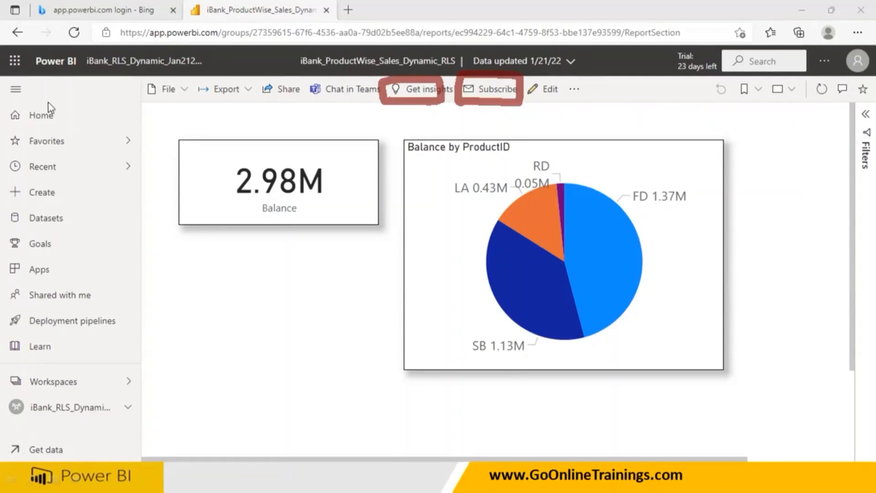
{"action": "key", "text": "Escape"}
- Go back to the iBank_RLS_Dynamic_Jan212022 workspace and review the item types that can be created there
{"action": "left_click", "coordinate": [64, 388]}
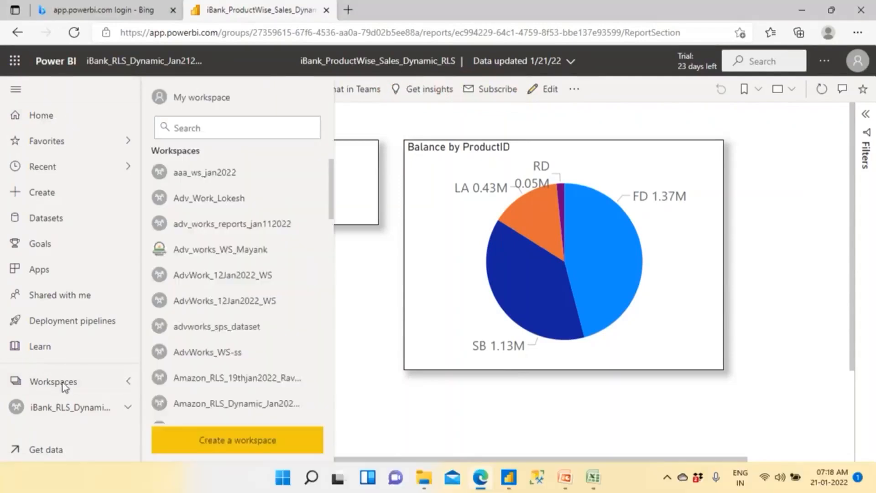
{"action": "left_click", "coordinate": [367, 269]}
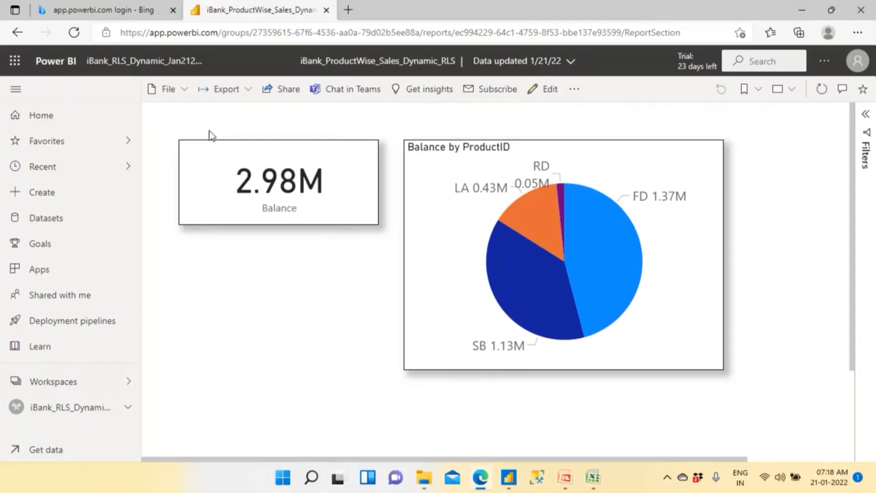
{"action": "left_click", "coordinate": [146, 61]}
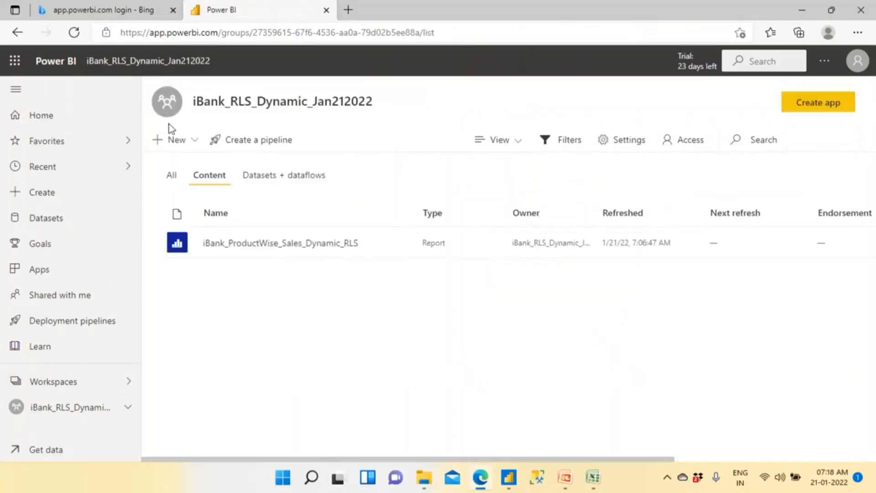
{"action": "left_click", "coordinate": [193, 139]}
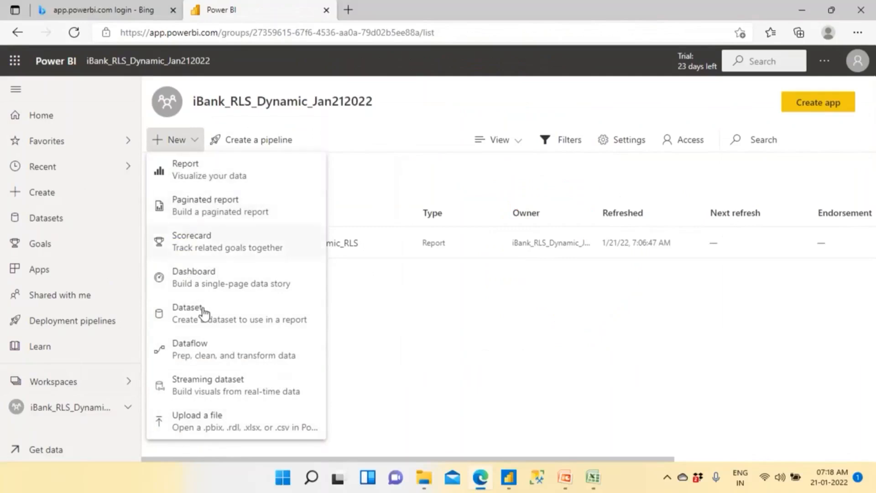
{"action": "left_click", "coordinate": [473, 326]}
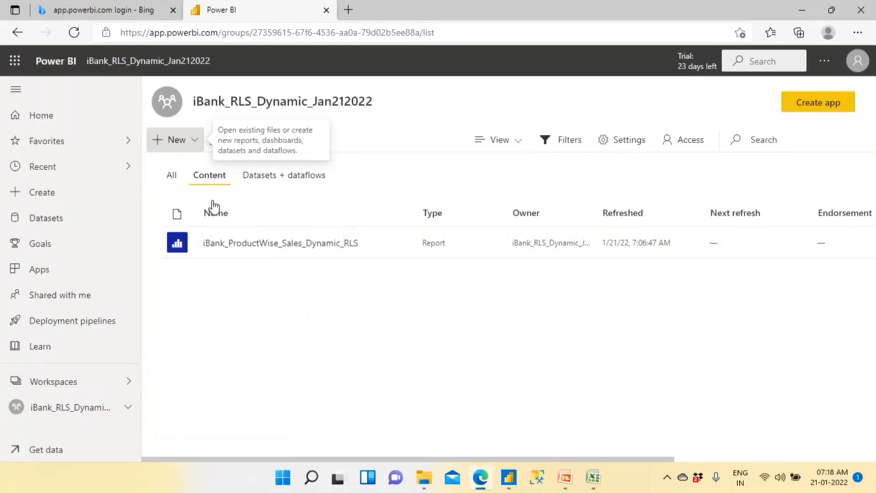
- Reopen the iBank_ProductWise_Sales_Dynamic_RLS report and compare it with its original in Power BI Desktop, returning to the browser
{"action": "left_click", "coordinate": [248, 246]}
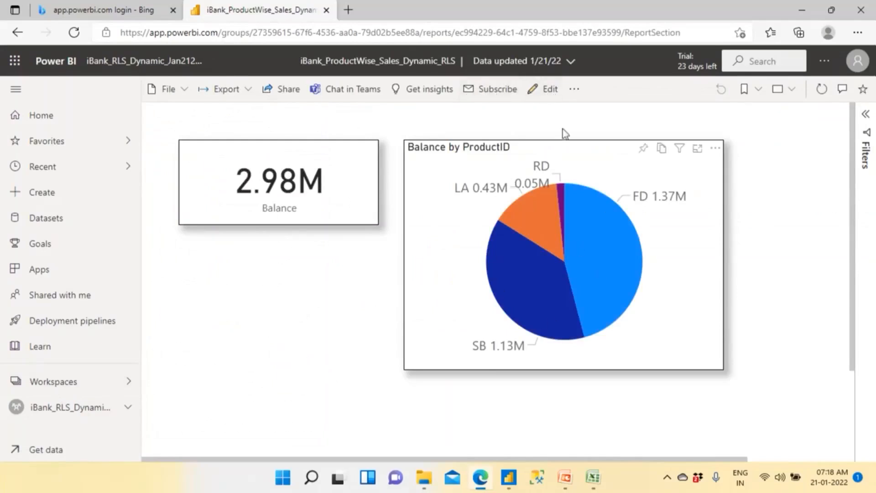
{"action": "left_click", "coordinate": [509, 479]}
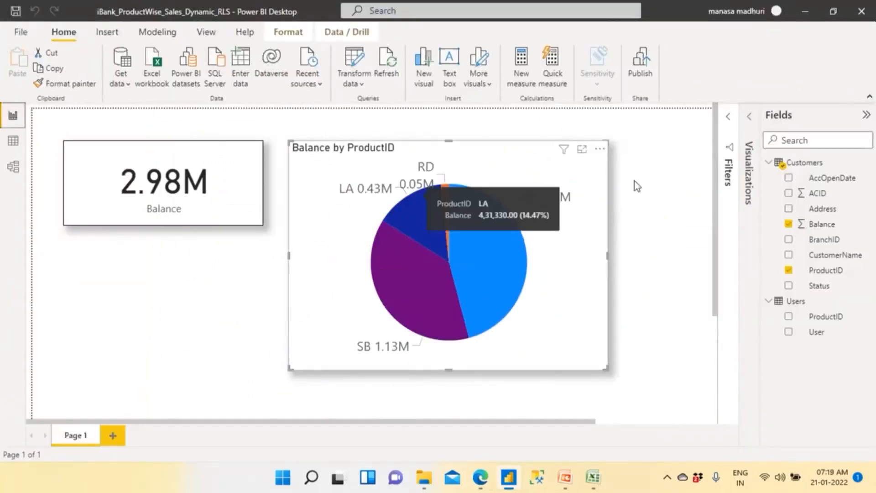
{"action": "left_click", "coordinate": [481, 478]}
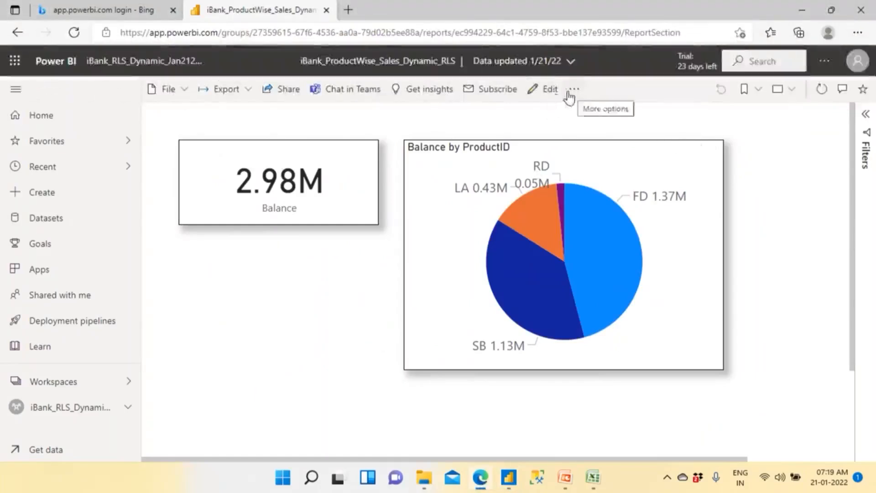
- Put the online report in edit mode and stretch the Balance card downward to make it taller
{"action": "left_click", "coordinate": [550, 90]}
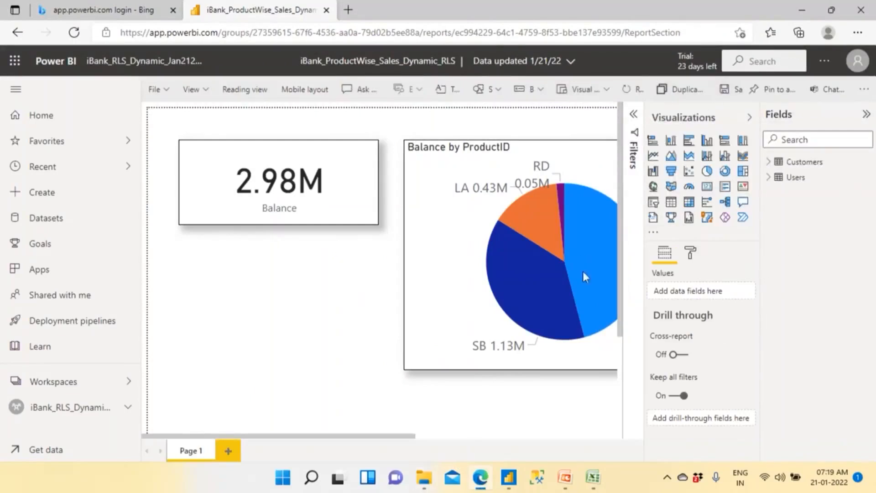
{"action": "left_click", "coordinate": [338, 215]}
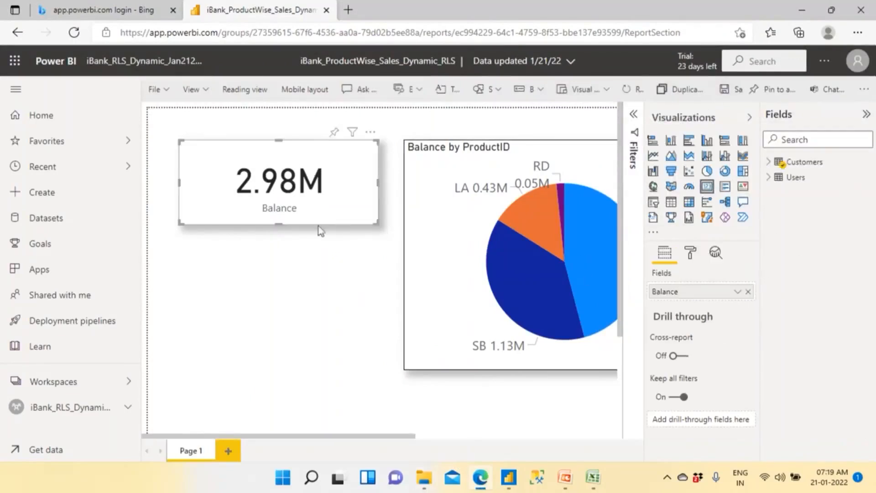
{"action": "left_click_drag", "start_coordinate": [279, 224], "coordinate": [278, 254]}
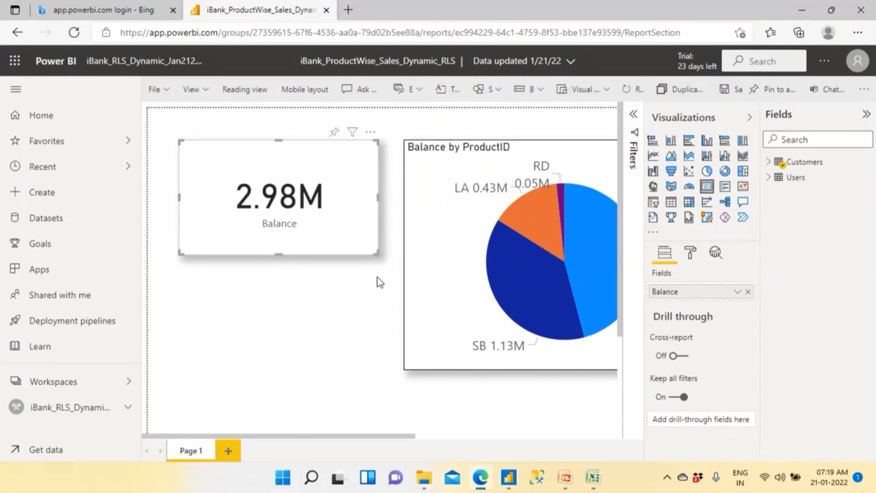
- Compare the resized Balance card with the Power BI Desktop version and save the edited report in the browser
{"action": "left_click", "coordinate": [508, 477]}
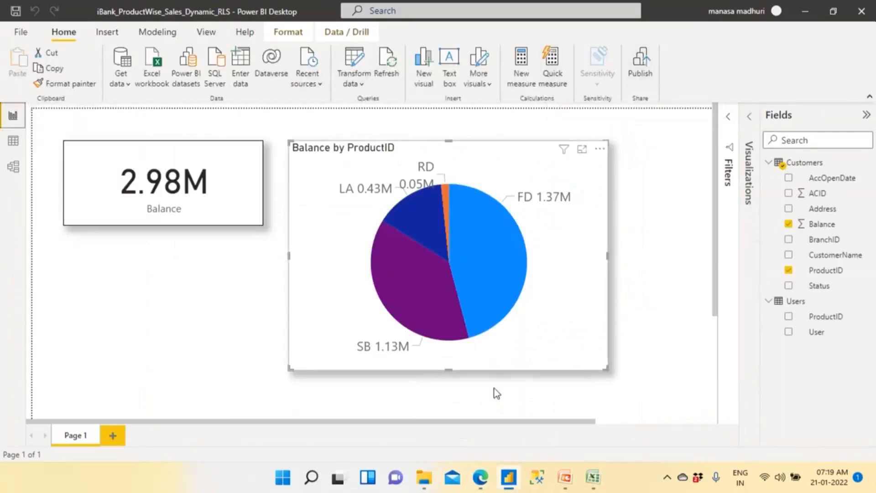
{"action": "left_click", "coordinate": [480, 477]}
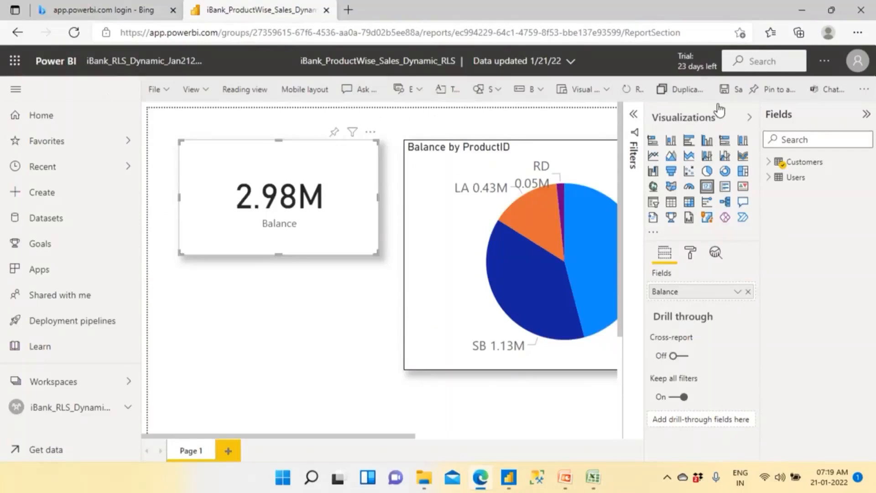
{"action": "left_click", "coordinate": [733, 95]}
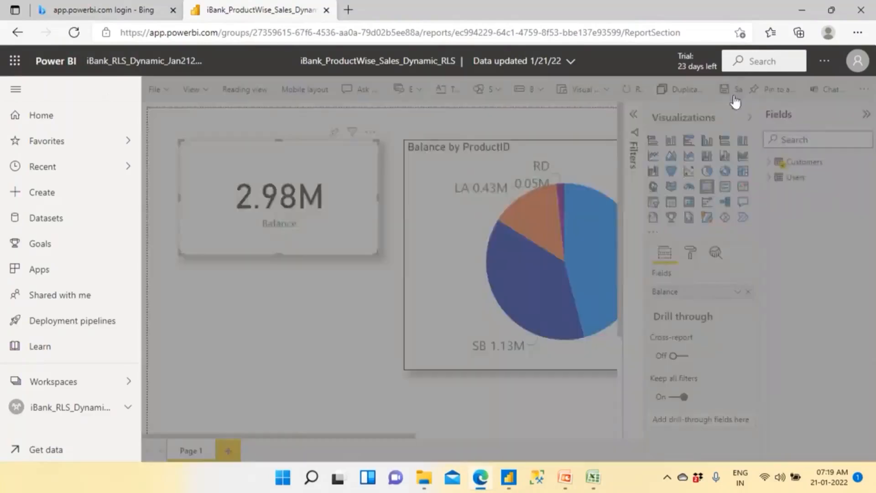
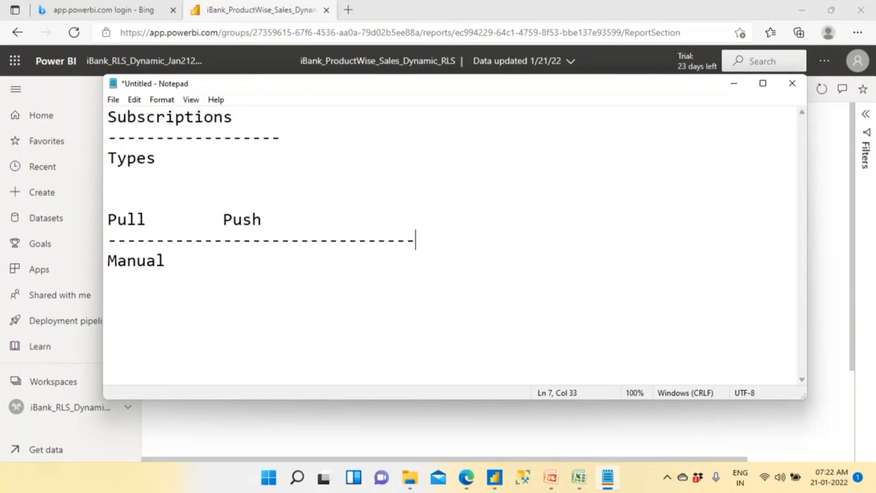
- Add "Auto" in the Push column of the Subscriptions notes, with "Which Report" on the line below it
{"action": "left_click_drag", "start_coordinate": [165, 262], "coordinate": [105, 268]}
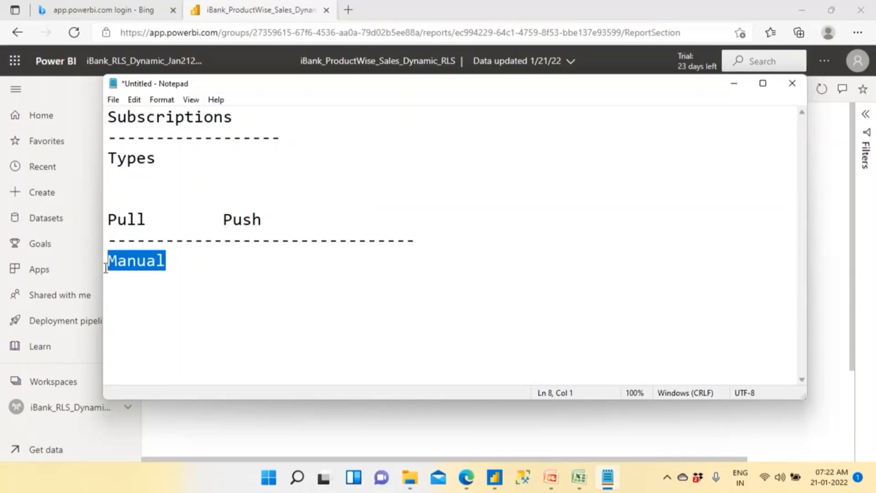
{"action": "left_click", "coordinate": [207, 263]}
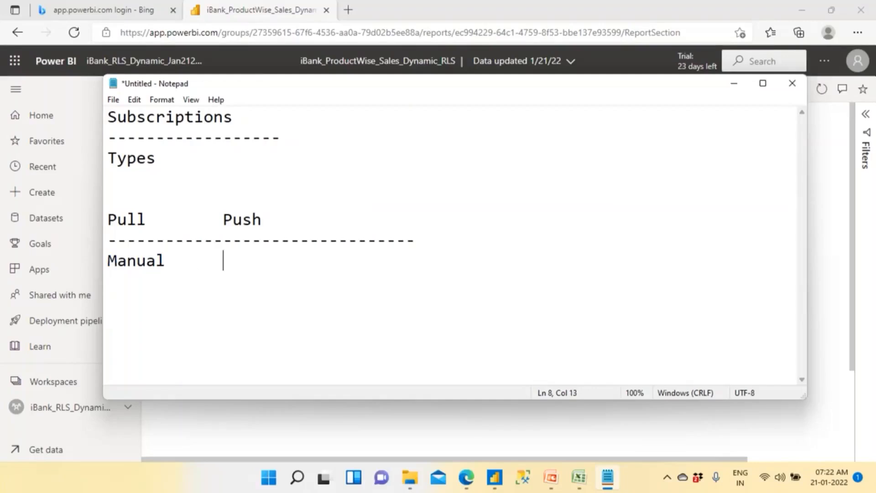
{"action": "type", "text": "Auto"}
{"action": "key", "text": "Return"}
{"action": "type", "text": "W"}
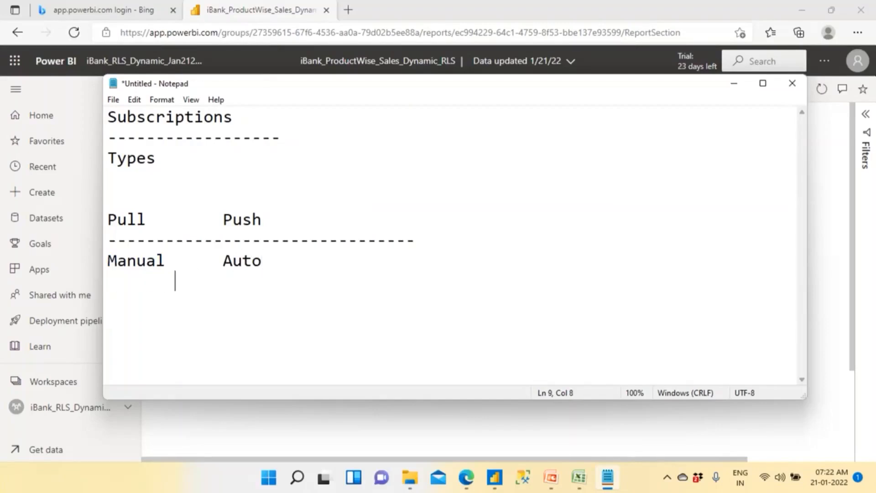
{"action": "type", "text": "hic"}
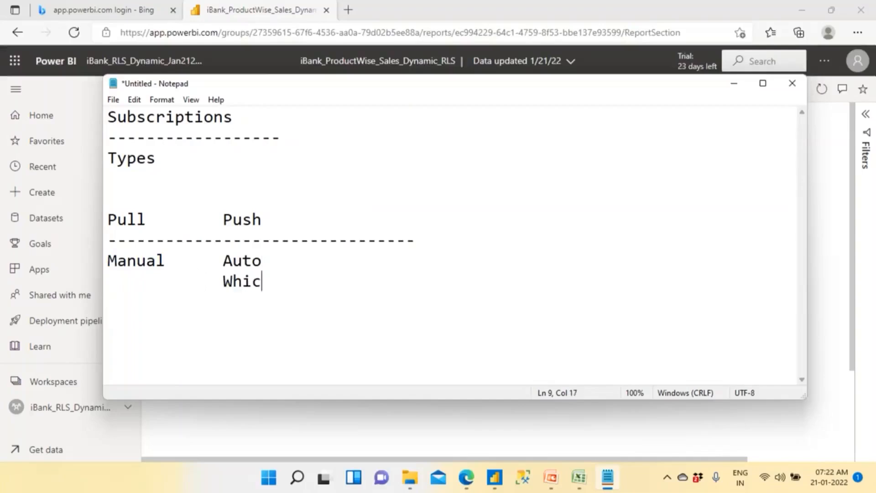
{"action": "type", "text": "h Report"}
{"action": "key", "text": "Return"}
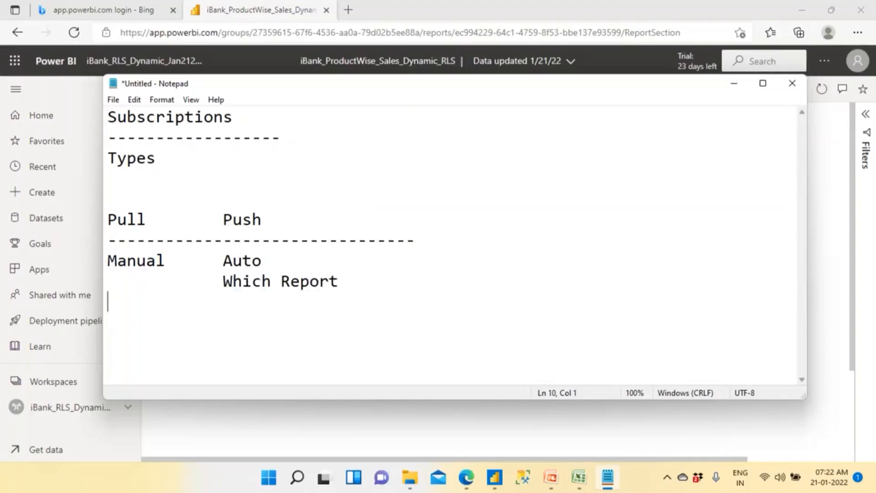
- Add the line "How - Email/Custom" under "Which Report" in the Push column
{"action": "type", "text": "How - Email/Any"}
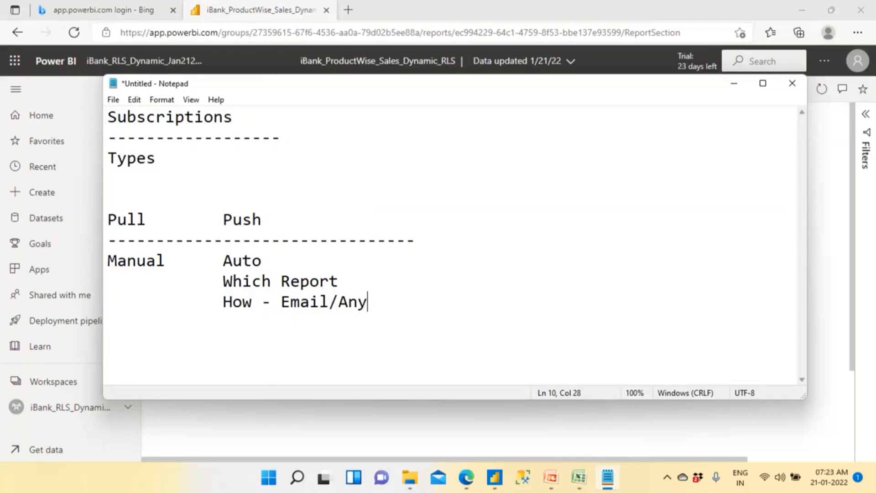
{"action": "key", "text": "BackSpace"}
{"action": "key", "text": "BackSpace"}
{"action": "key", "text": "BackSpace"}
{"action": "type", "text": "Custom"}
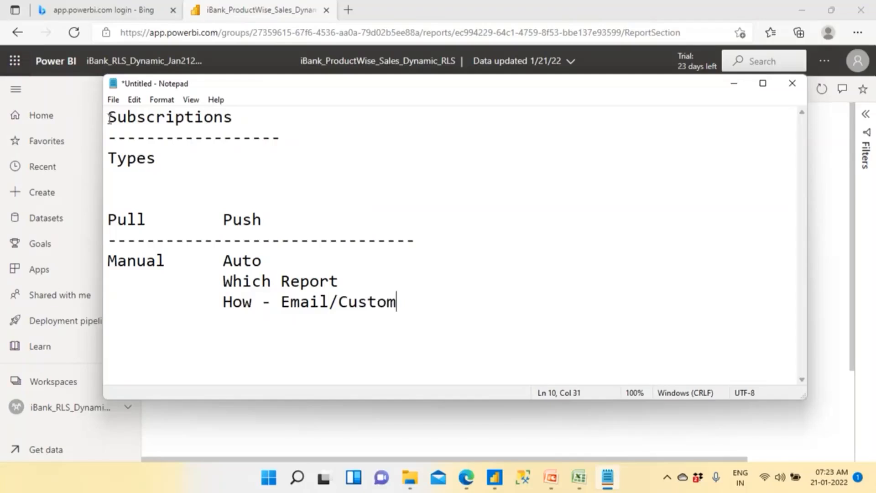
- Insert the line "Who needs (Email)" between "Which Report" and "How - Email/Custom"
{"action": "left_click_drag", "start_coordinate": [109, 118], "coordinate": [234, 118]}
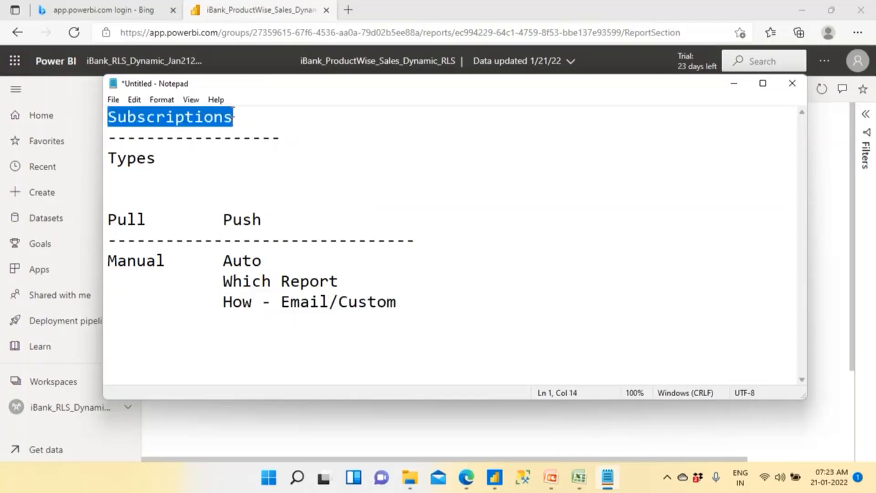
{"action": "left_click_drag", "start_coordinate": [223, 281], "coordinate": [340, 283]}
{"action": "left_click", "coordinate": [340, 283]}
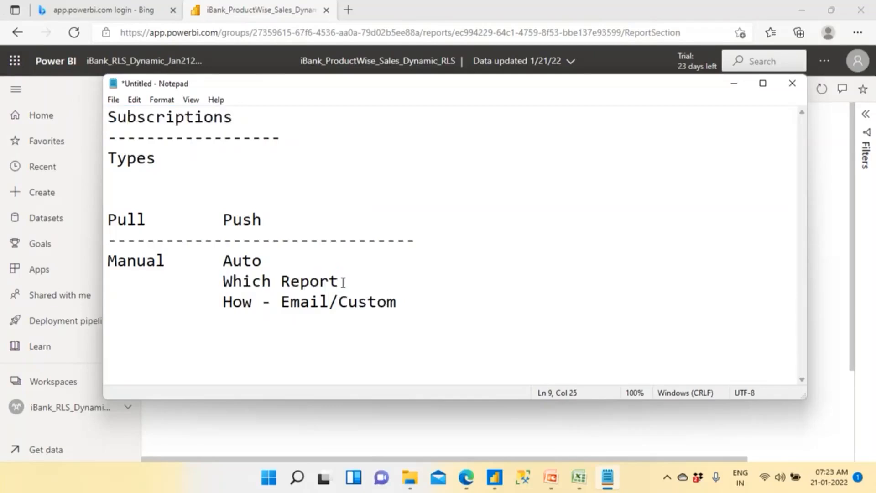
{"action": "key", "text": "Return"}
{"action": "type", "text": "W"}
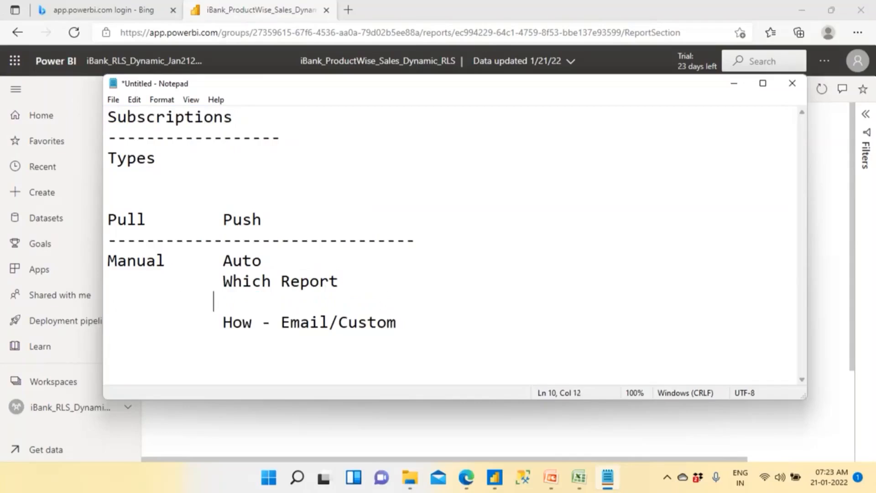
{"action": "type", "text": "ho needs ("}
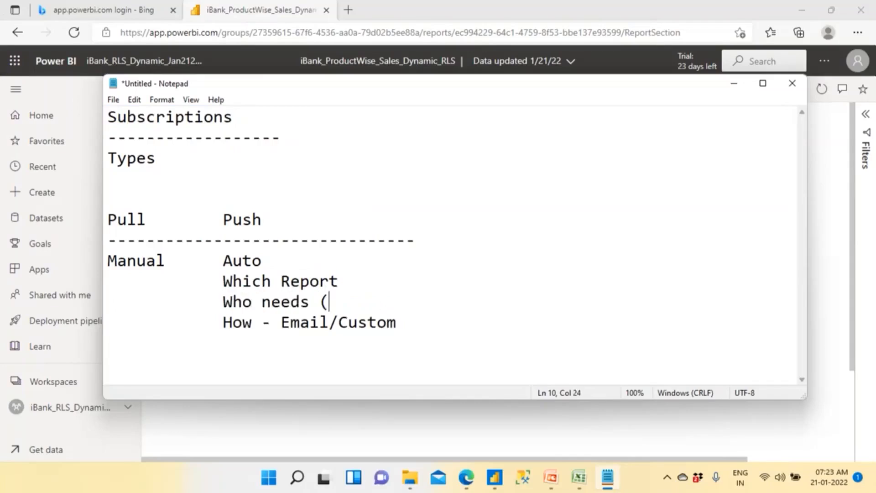
{"action": "type", "text": "Email)"}
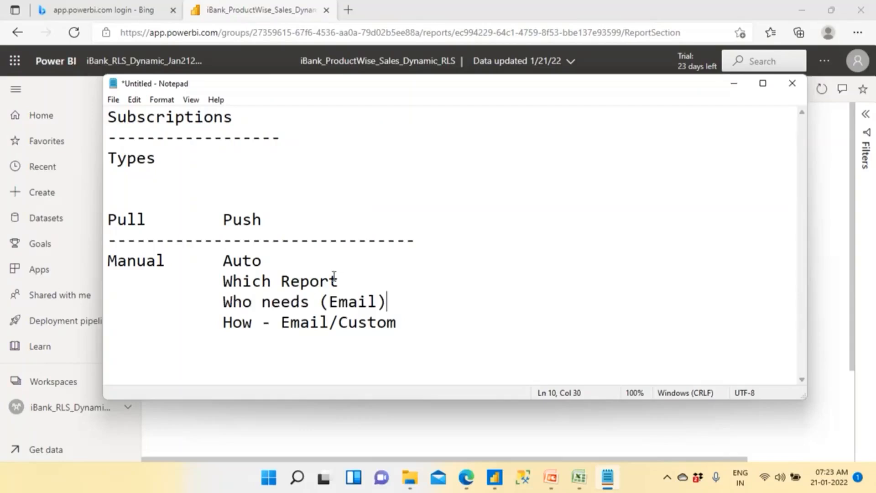
- Relate the "Which Report" note to the report in the browser, examining its Subscribe option and the signed-in account details
{"action": "left_click_drag", "start_coordinate": [283, 280], "coordinate": [341, 281]}
{"action": "left_click", "coordinate": [360, 280]}
{"action": "left_click", "coordinate": [467, 479]}
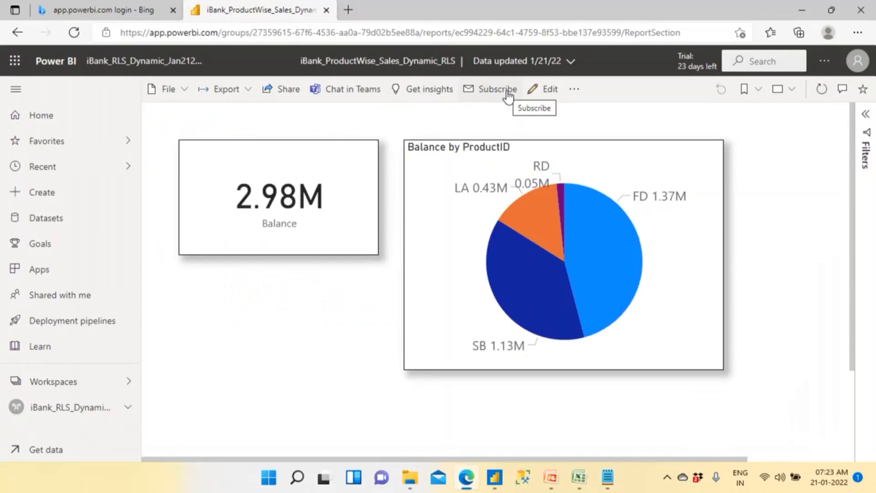
{"action": "left_click", "coordinate": [858, 61]}
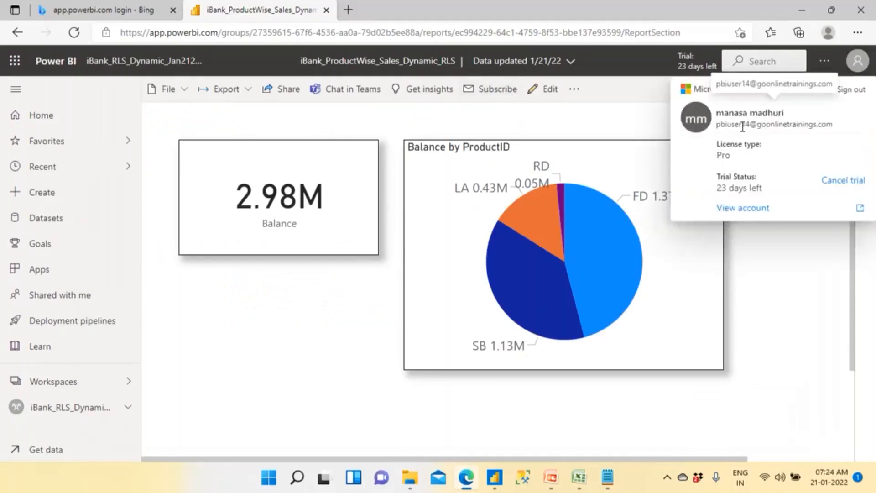
{"action": "key", "text": "alt+Tab"}
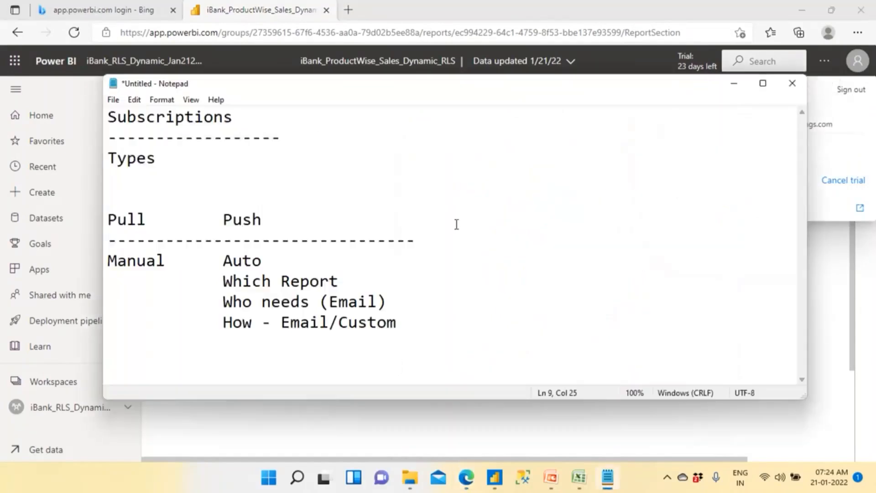
{"action": "left_click_drag", "start_coordinate": [223, 281], "coordinate": [368, 280]}
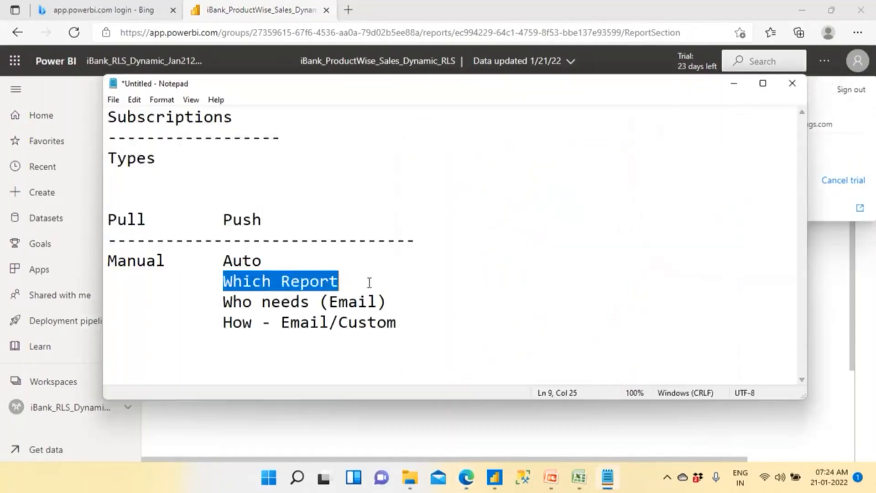
{"action": "left_click", "coordinate": [369, 282]}
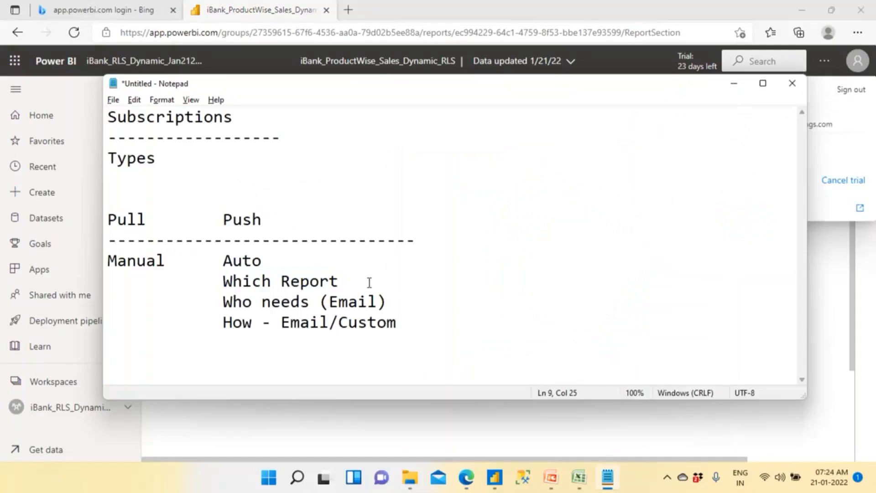
{"action": "key", "text": "alt+Tab"}
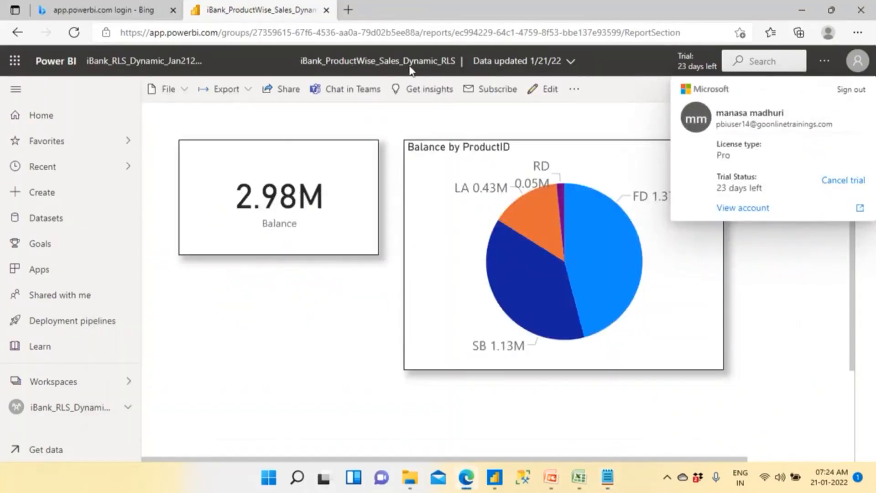
- Return to Notepad and append "-- user 20" to the "Who needs (Email)" line
{"action": "key", "text": "alt+Tab"}
{"action": "left_click_drag", "start_coordinate": [223, 302], "coordinate": [415, 302]}
{"action": "left_click", "coordinate": [415, 302]}
{"action": "type", "text": "-- user 20"}
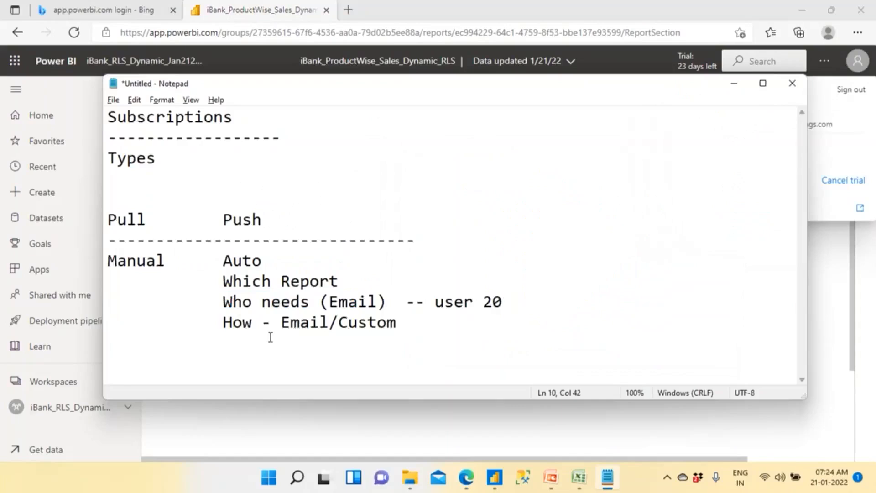
- Add the line "Mode --- PDF/Excel/Image/...." below "How - Email/Custom" in the Push column
{"action": "left_click_drag", "start_coordinate": [223, 322], "coordinate": [328, 322]}
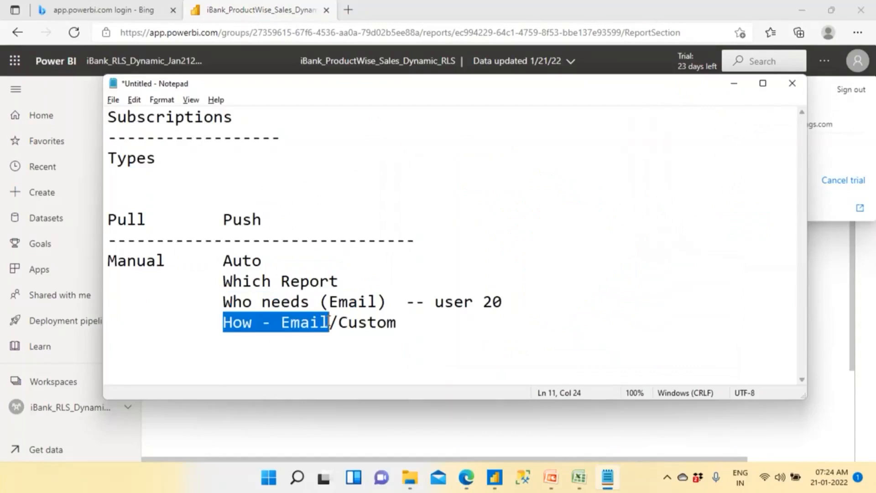
{"action": "left_click", "coordinate": [312, 322]}
{"action": "left_click_drag", "start_coordinate": [280, 322], "coordinate": [319, 322]}
{"action": "left_click", "coordinate": [406, 322]}
{"action": "key", "text": "Return"}
{"action": "type", "text": "Mode "}
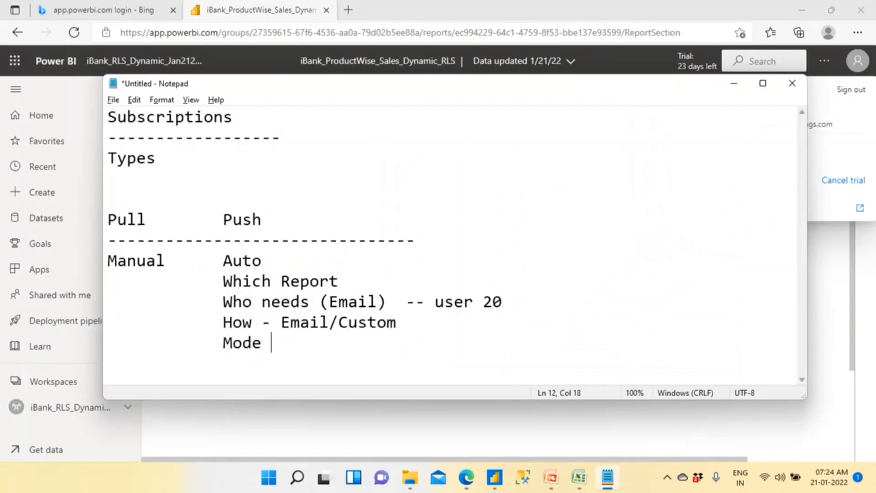
{"action": "type", "text": "--- PDF/Excel/A"}
{"action": "key", "text": "BackSpace"}
{"action": "type", "text": "Custo"}
{"action": "key", "text": "BackSpace"}
{"action": "key", "text": "BackSpace"}
{"action": "key", "text": "BackSpace"}
{"action": "key", "text": "BackSpace"}
{"action": "key", "text": "BackSpace"}
{"action": "type", "text": "Imap"}
{"action": "key", "text": "BackSpace"}
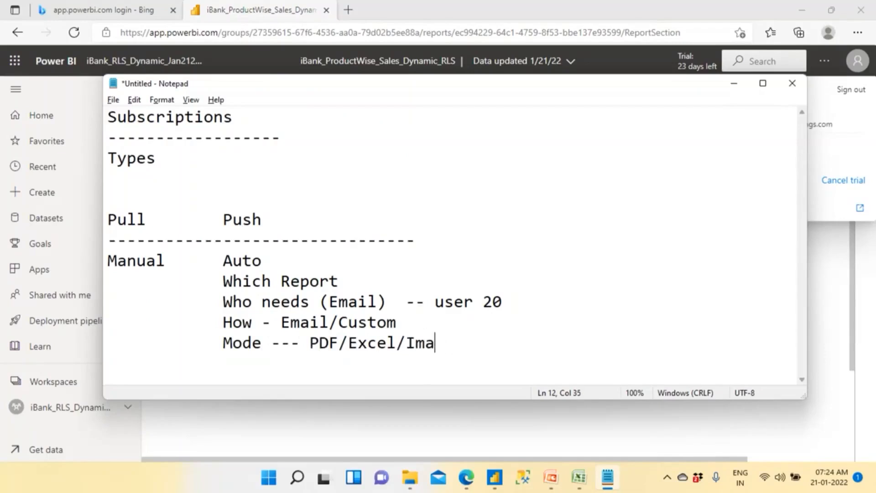
{"action": "type", "text": "ge"}
{"action": "type", "text": "/...."}
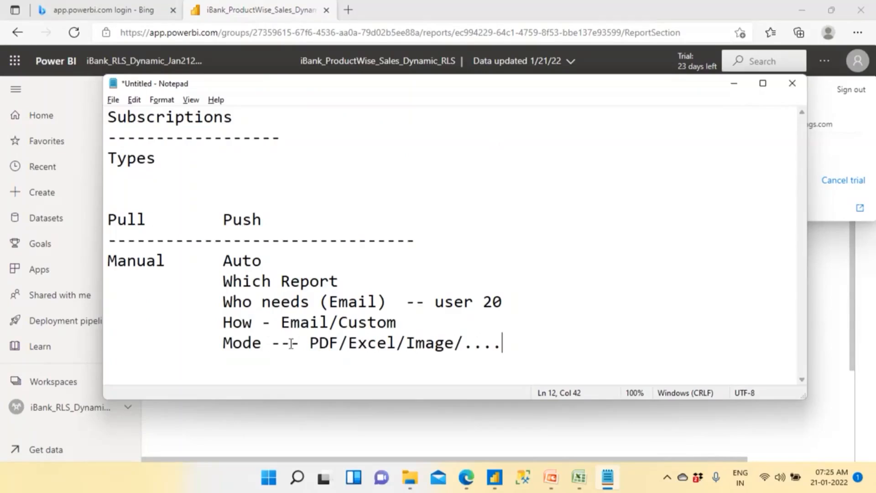
- Add the line "When --- Time and Schedule" below the Mode line
{"action": "key", "text": "Return"}
{"action": "type", "text": "When "}
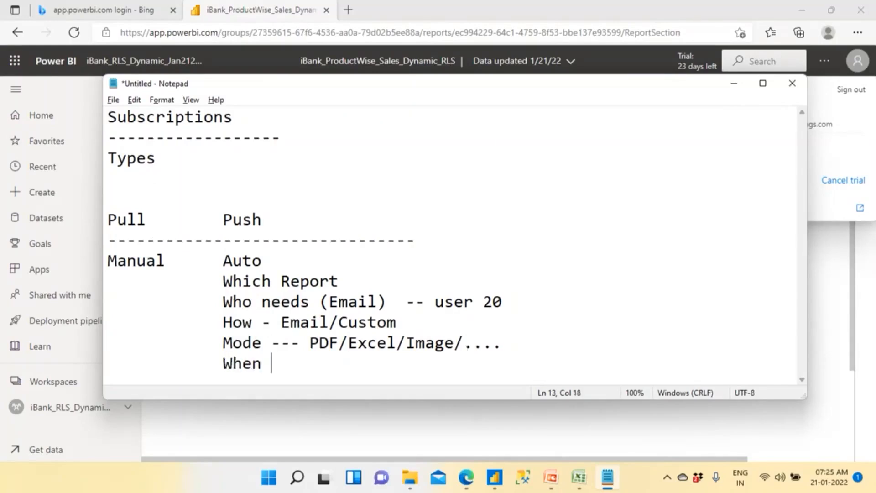
{"action": "type", "text": "--- Time and Sceg"}
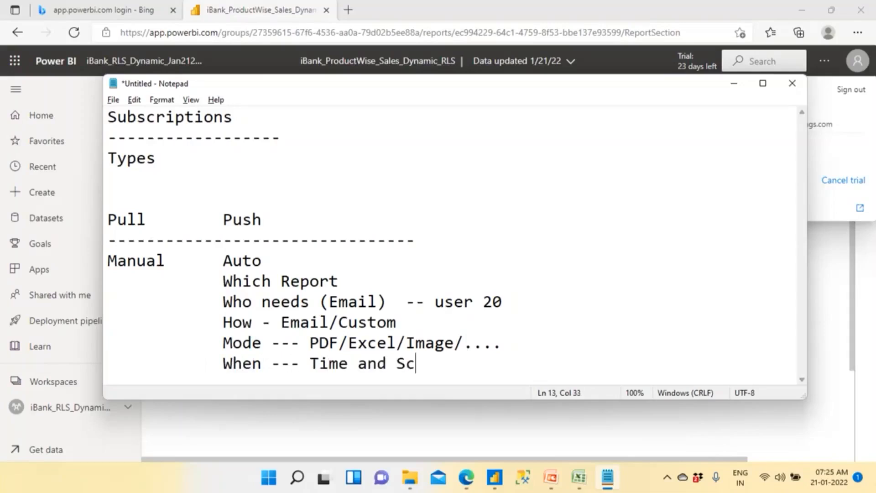
{"action": "key", "text": "BackSpace"}
{"action": "key", "text": "BackSpace"}
{"action": "type", "text": "hedi"}
{"action": "key", "text": "BackSpace"}
{"action": "type", "text": "ule"}
{"action": "key", "text": "Return"}
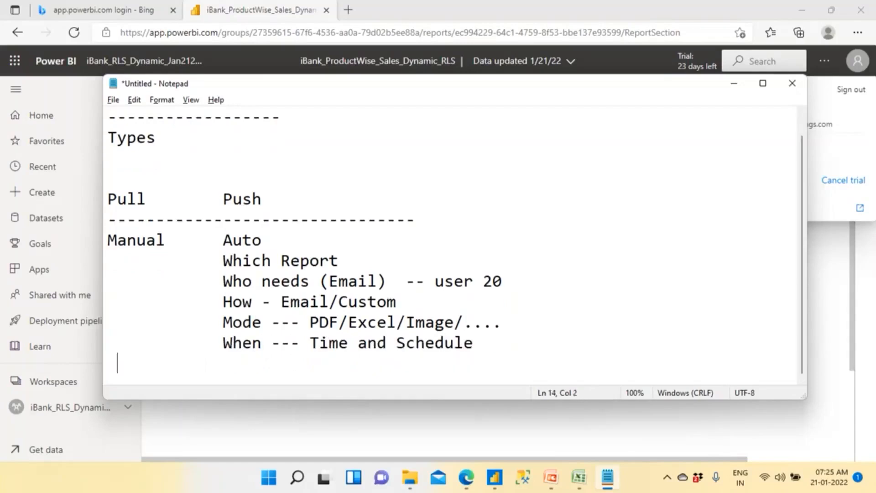
- Add the indented schedule example "Daily @ 6AM" under "Time and Schedule"
{"action": "type", "text": "Daily @ "}
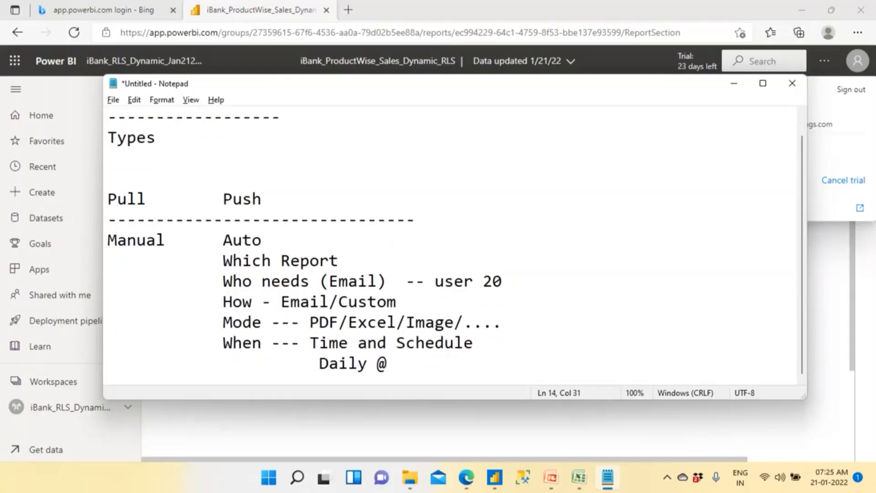
{"action": "type", "text": "6AM"}
{"action": "key", "text": "Return"}
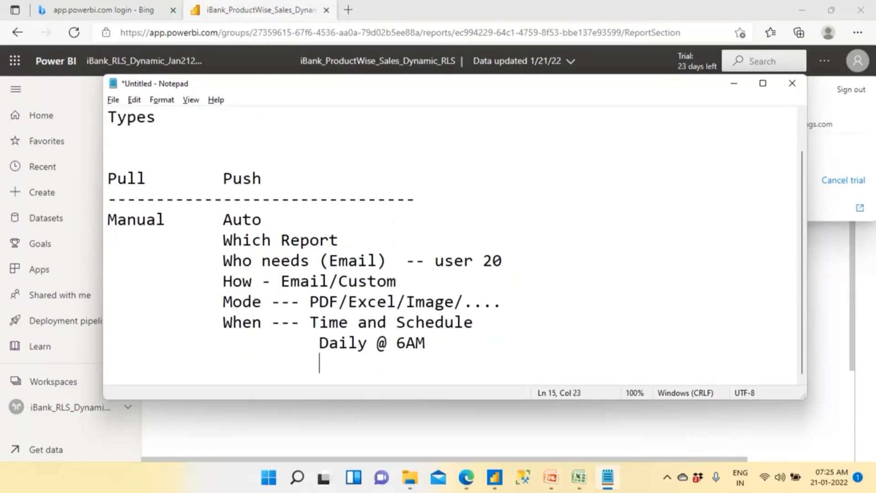
- Add the schedule example "Weekly @ SunDay @ 10am" beneath the daily one
{"action": "type", "text": "Weekly @ SunDau"}
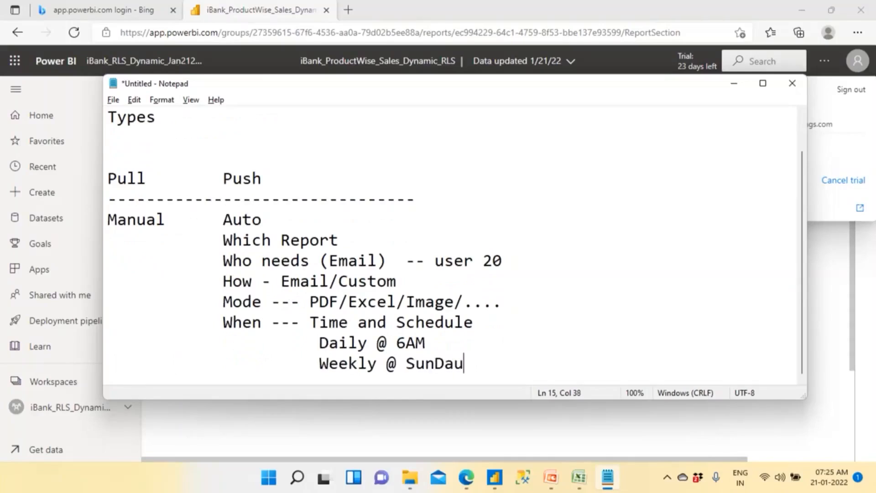
{"action": "key", "text": "BackSpace"}
{"action": "type", "text": "y @ 10am"}
{"action": "key", "text": "Return"}
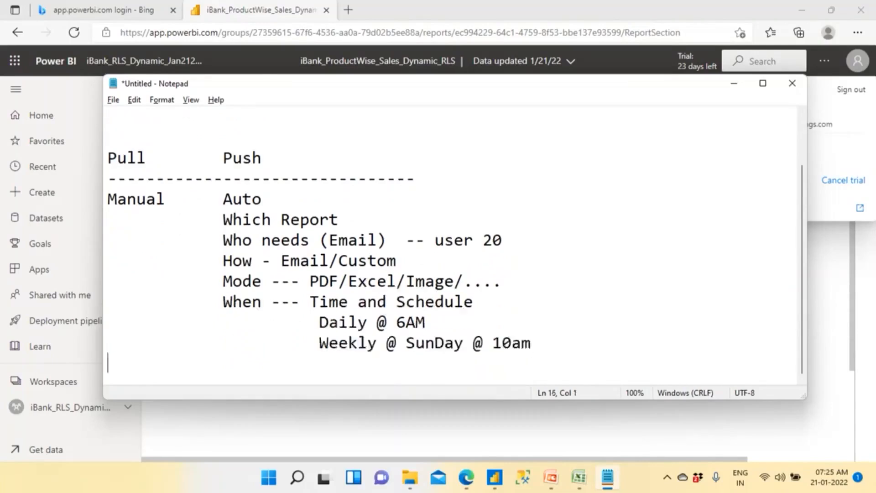
- Add the schedule example "Monthly @ 1st @ 6am" beneath the weekly one
{"action": "type", "text": "Mont"}
{"action": "type", "text": "l"}
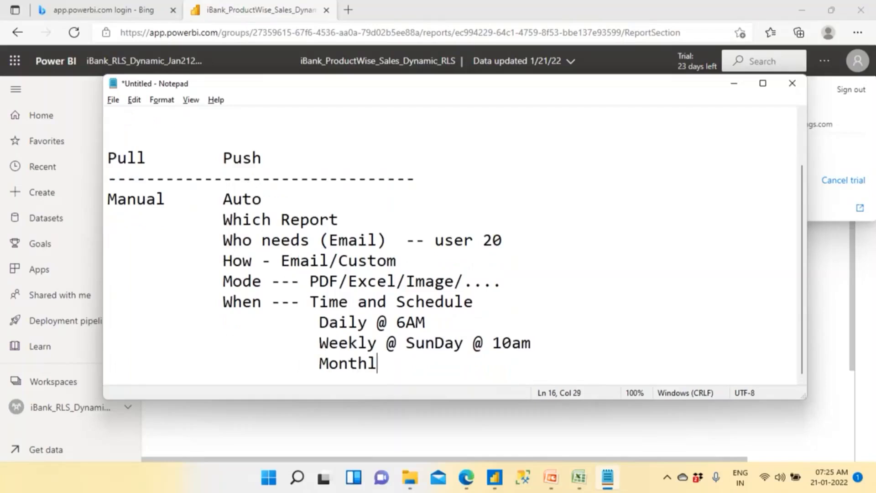
{"action": "type", "text": "y @ 1st @ 6am"}
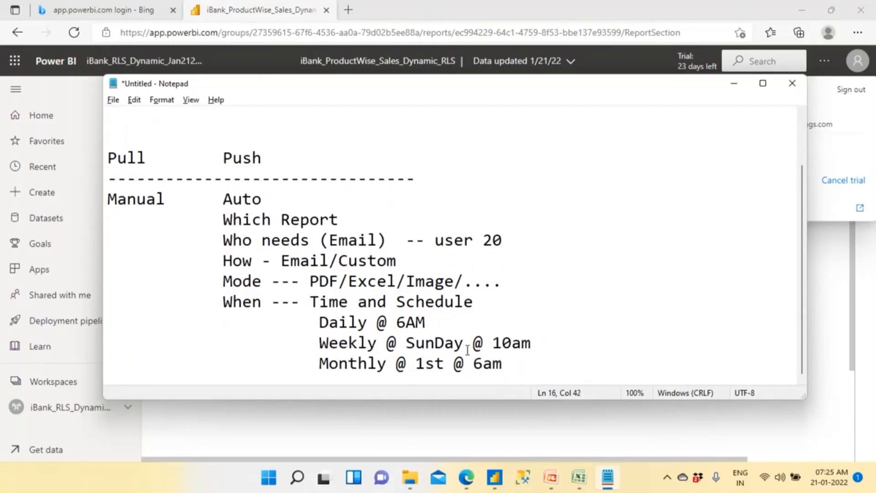
- Add the schedule example "Qtrly @ 1st @ 6 am" beneath the monthly one
{"action": "key", "text": "Return"}
{"action": "type", "text": "Qtrly @"}
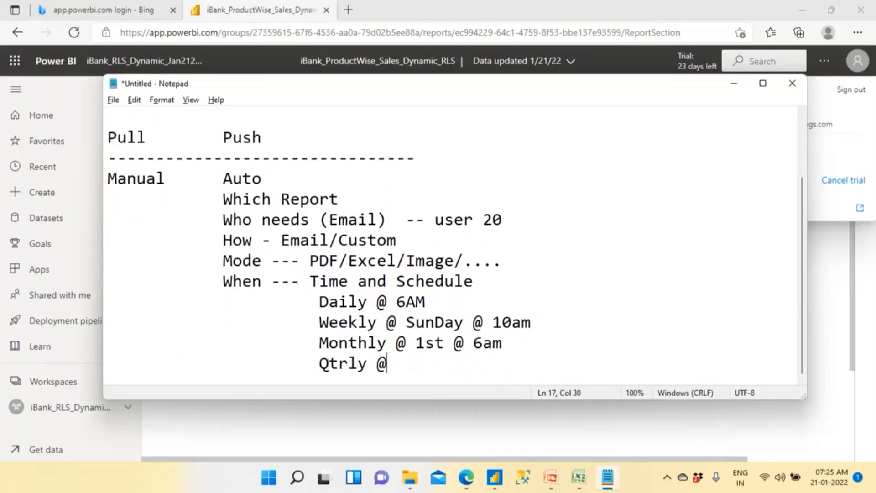
{"action": "type", "text": " last date"}
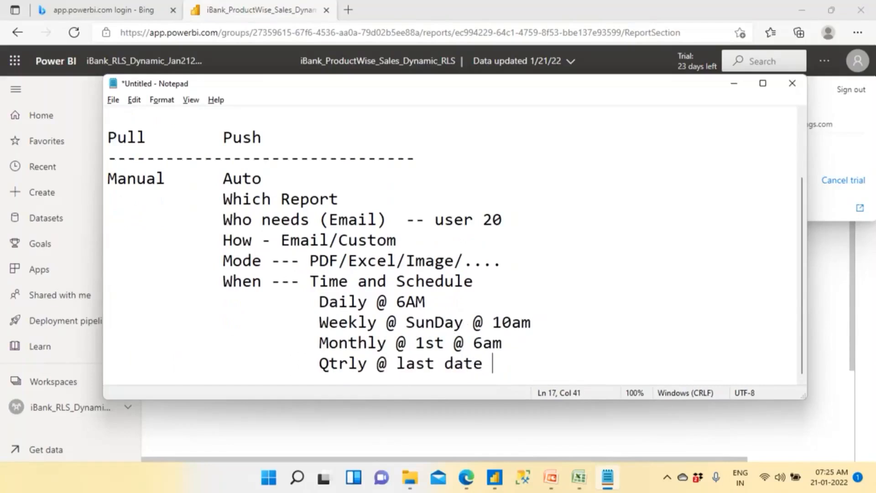
{"action": "key", "text": "BackSpace"}
{"action": "key", "text": "BackSpace"}
{"action": "key", "text": "BackSpace"}
{"action": "key", "text": "BackSpace"}
{"action": "key", "text": "BackSpace"}
{"action": "key", "text": "BackSpace"}
{"action": "key", "text": "BackSpace"}
{"action": "key", "text": "BackSpace"}
{"action": "key", "text": "BackSpace"}
{"action": "key", "text": "BackSpace"}
{"action": "type", "text": "1st @ 10 am"}
{"action": "key", "text": "BackSpace"}
{"action": "key", "text": "BackSpace"}
{"action": "key", "text": "BackSpace"}
{"action": "key", "text": "BackSpace"}
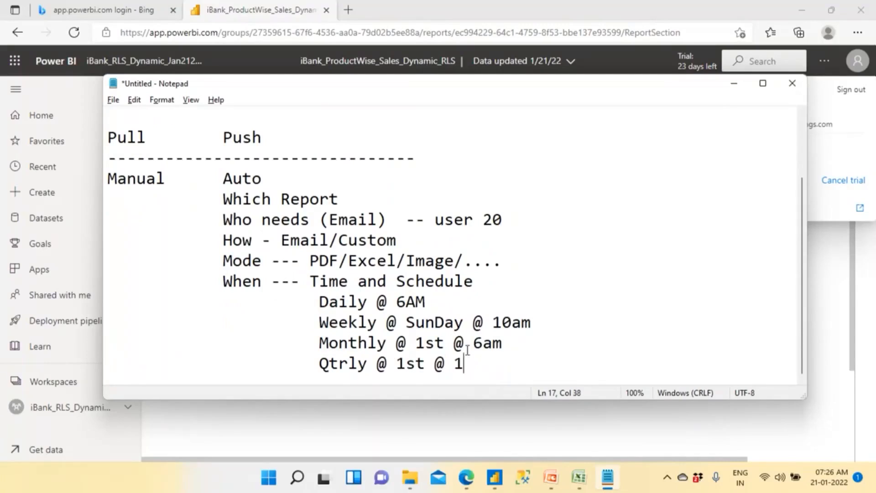
{"action": "key", "text": "BackSpace"}
{"action": "type", "text": "6 am"}
- Review the Subscriptions notes from the top, comparing the manual Pull type with the automatic Push type
{"action": "scroll", "coordinate": [223, 204], "scroll_direction": "up", "scroll_amount": 2}
{"action": "left_click_drag", "start_coordinate": [146, 117], "coordinate": [239, 134]}
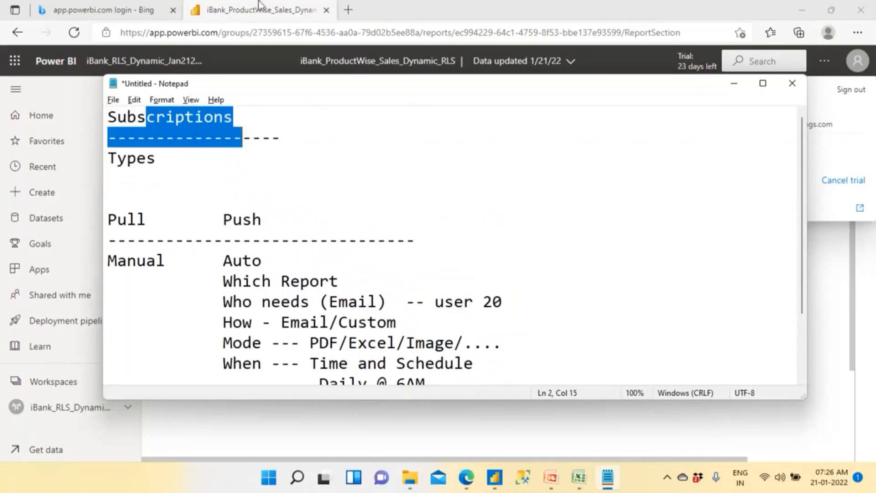
{"action": "left_click_drag", "start_coordinate": [147, 221], "coordinate": [99, 222]}
{"action": "left_click_drag", "start_coordinate": [196, 220], "coordinate": [254, 221]}
{"action": "left_click_drag", "start_coordinate": [158, 222], "coordinate": [99, 227]}
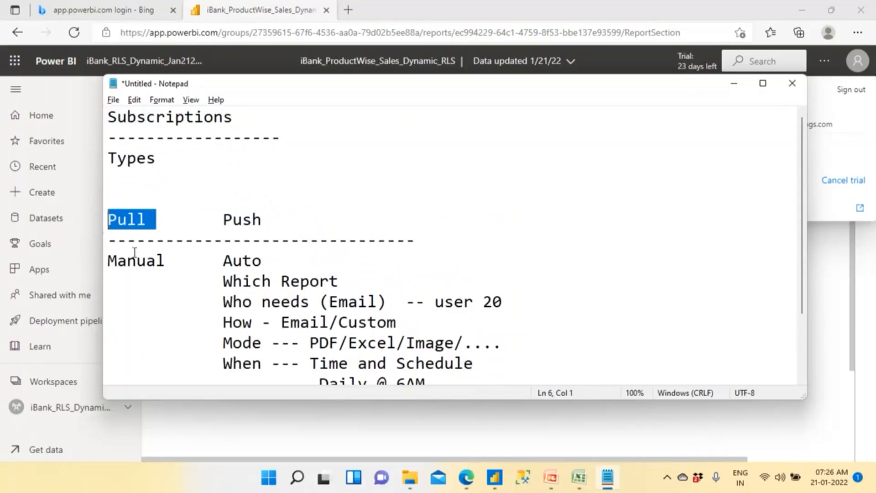
{"action": "left_click_drag", "start_coordinate": [165, 261], "coordinate": [99, 260]}
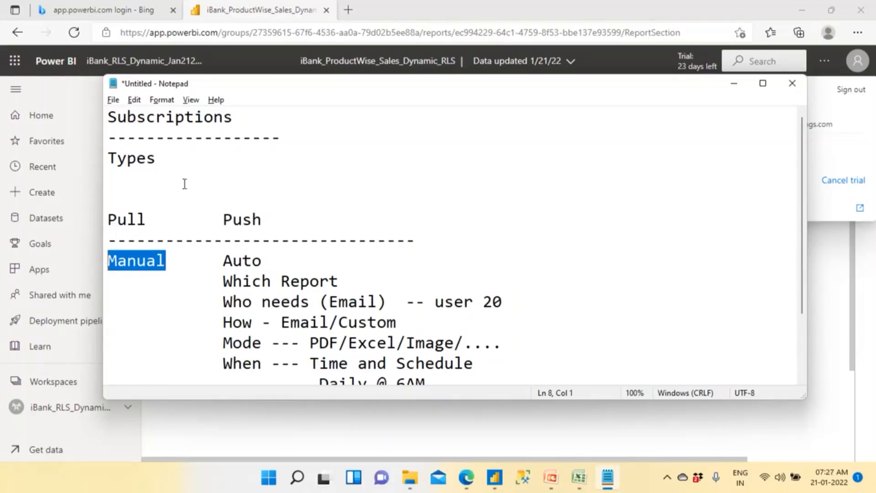
{"action": "double_click", "coordinate": [270, 219]}
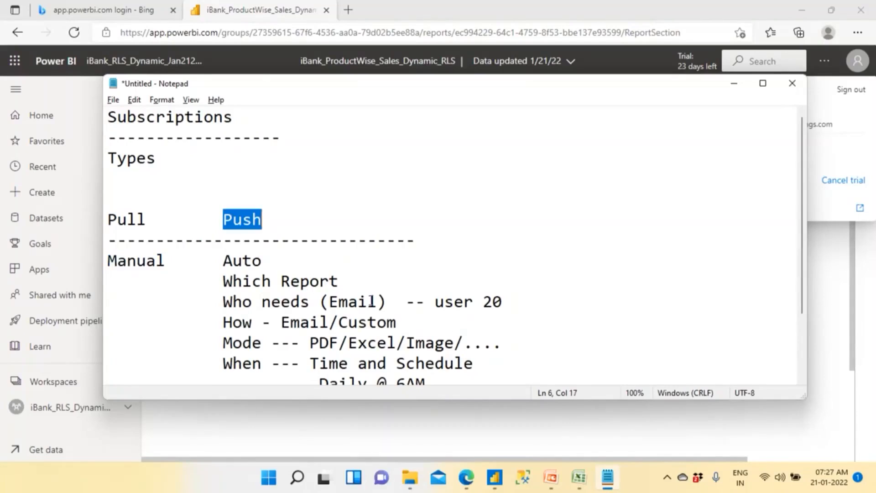
{"action": "double_click", "coordinate": [118, 219]}
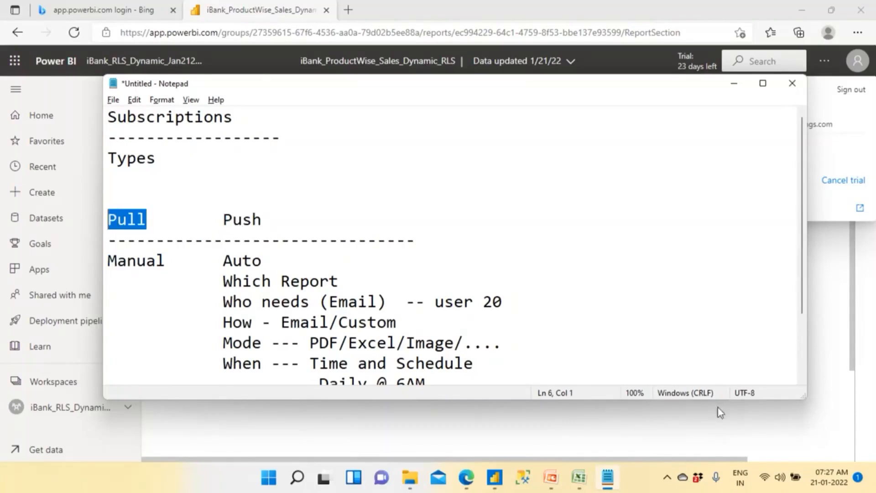
- Switch to Power BI and reopen the iBank_ProductWise_Sales_Dynamic_RLS report from its workspace, iBank_RLS_Dynamic_Jan212022
{"action": "left_click", "coordinate": [723, 423]}
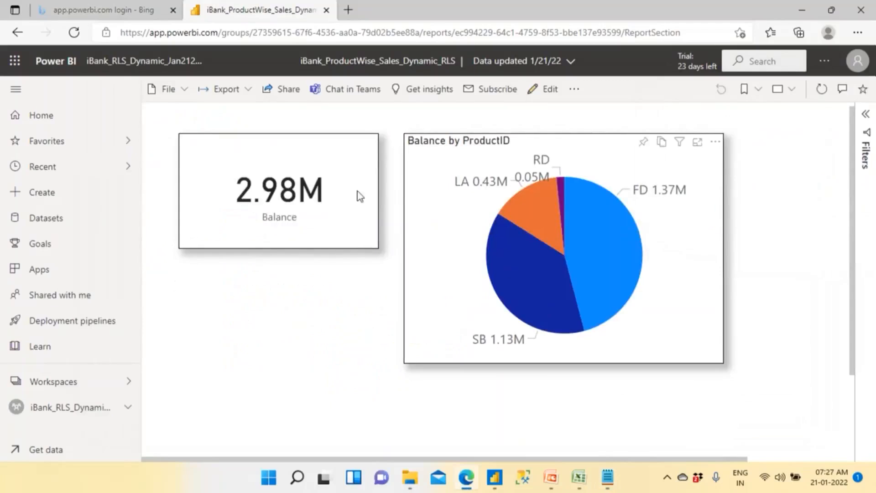
{"action": "left_click", "coordinate": [122, 64]}
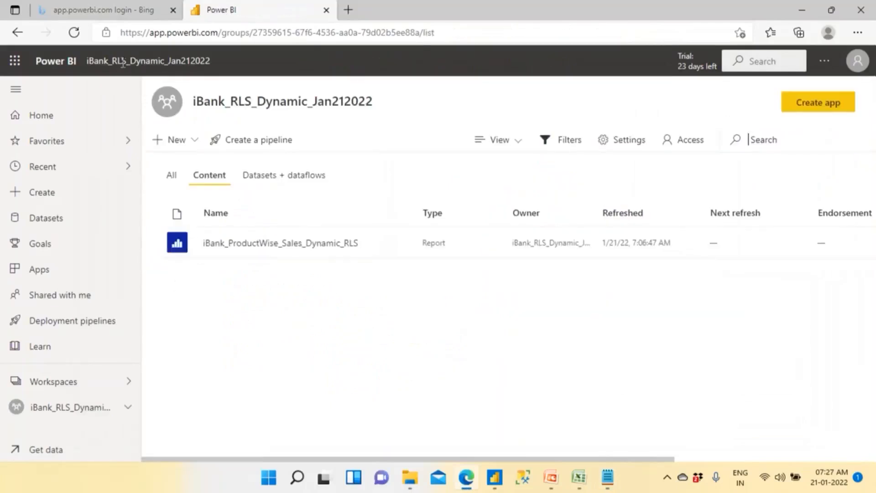
{"action": "left_click", "coordinate": [239, 247]}
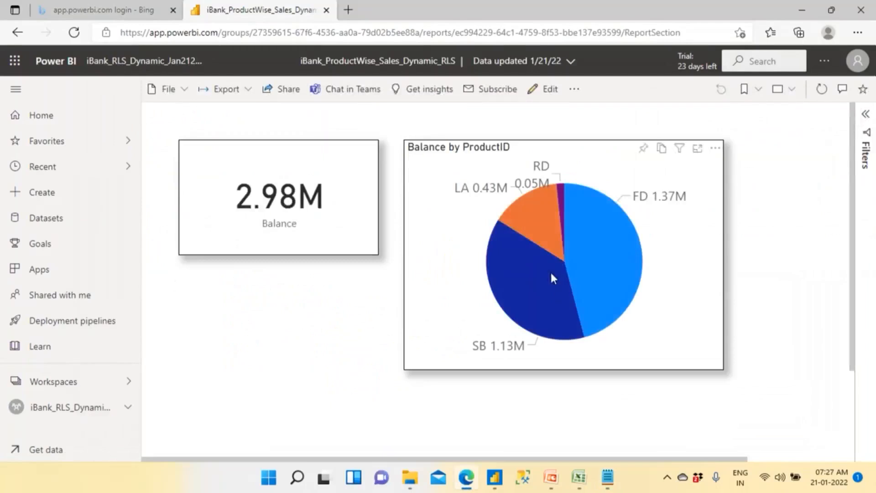
{"action": "mouse_move", "coordinate": [550, 273]}
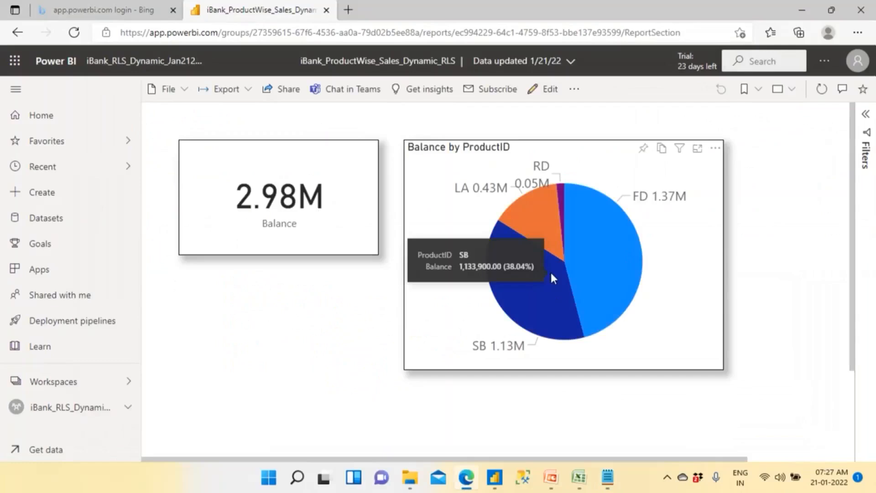
- Start a new email subscription for the report and add user20 as a further subscriber
{"action": "left_click", "coordinate": [502, 93]}
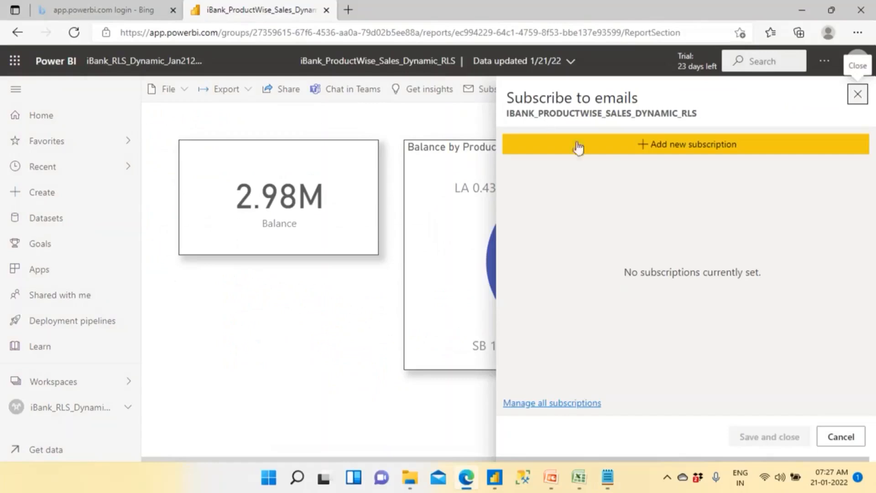
{"action": "left_click", "coordinate": [654, 149]}
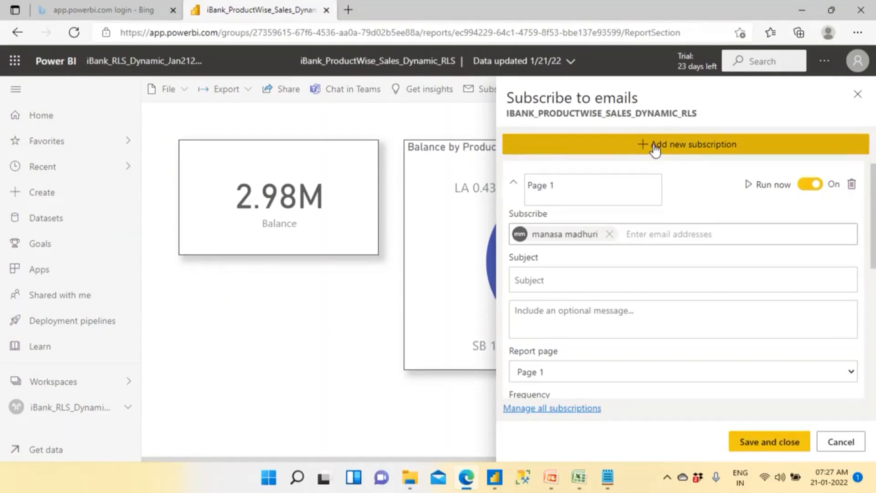
{"action": "left_click", "coordinate": [652, 234]}
{"action": "type", "text": "us"}
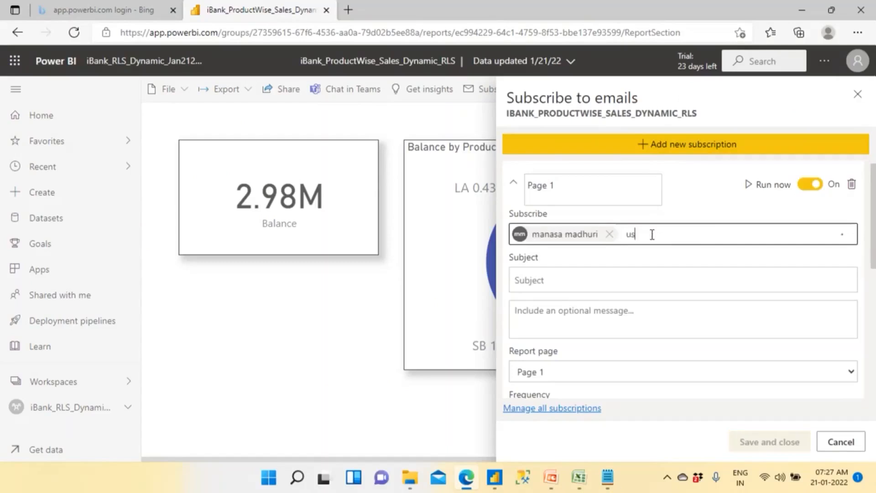
{"action": "type", "text": "er20"}
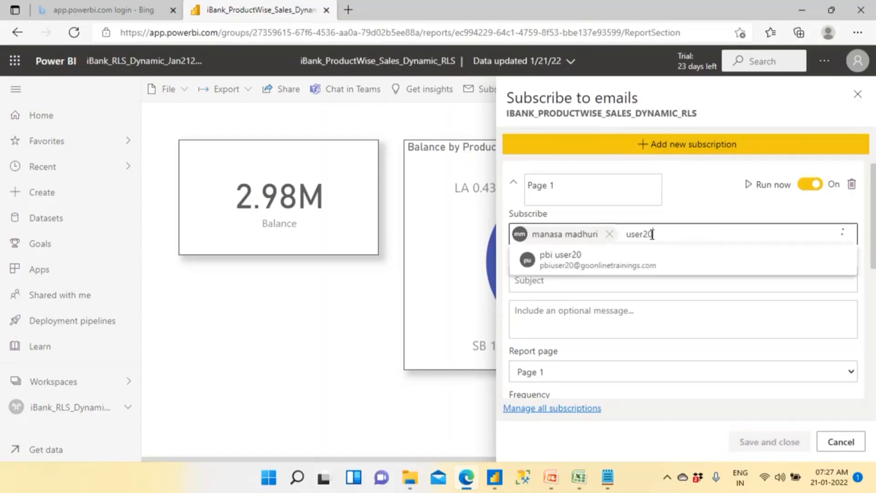
{"action": "left_click", "coordinate": [567, 268]}
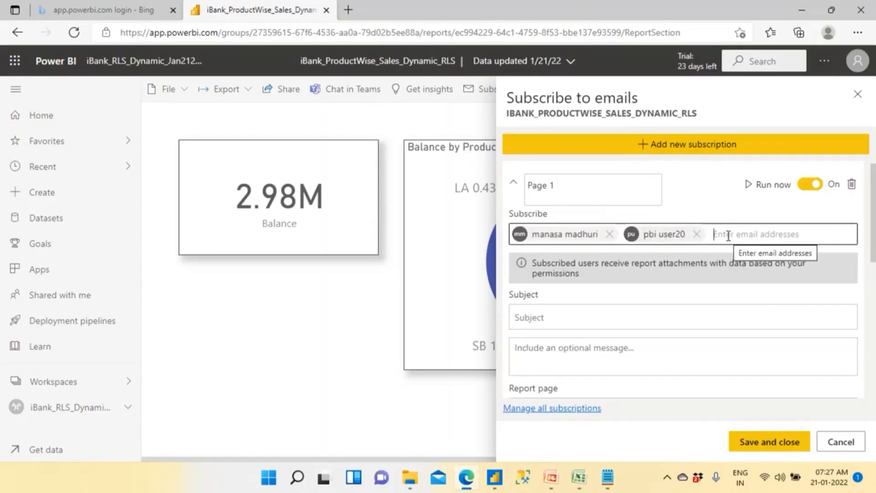
- Set the subscription email's subject to "iBankSales Report"
{"action": "left_click", "coordinate": [595, 323]}
{"action": "type", "text": "iBank"}
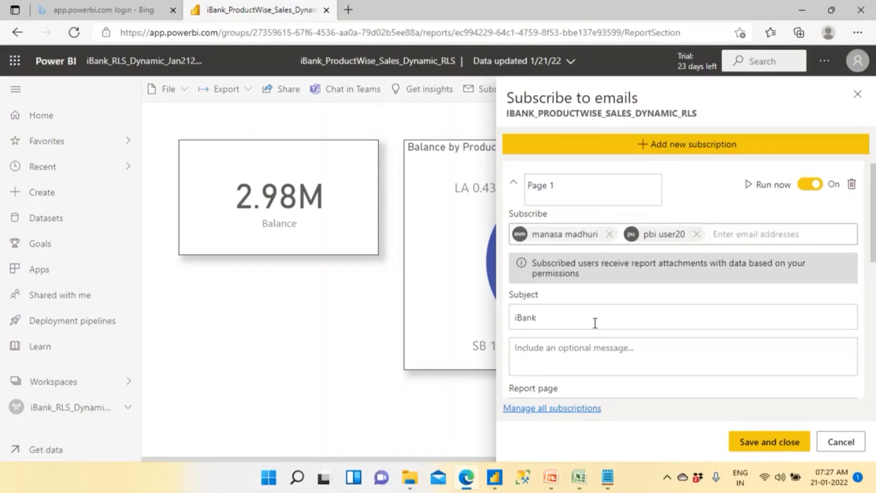
{"action": "type", "text": "Sales Report"}
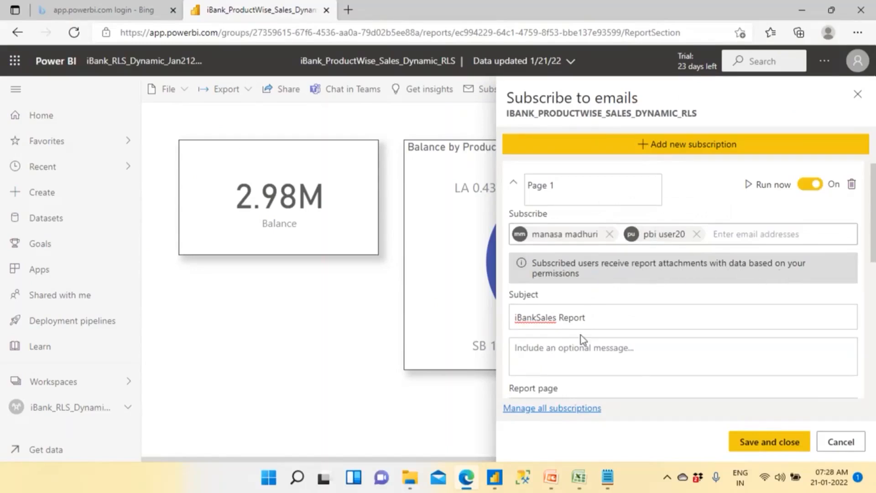
- Enter the optional message "Here is the latest Sales Report of iBank" for the subscription email
{"action": "left_click", "coordinate": [581, 352]}
{"action": "type", "text": "Here "}
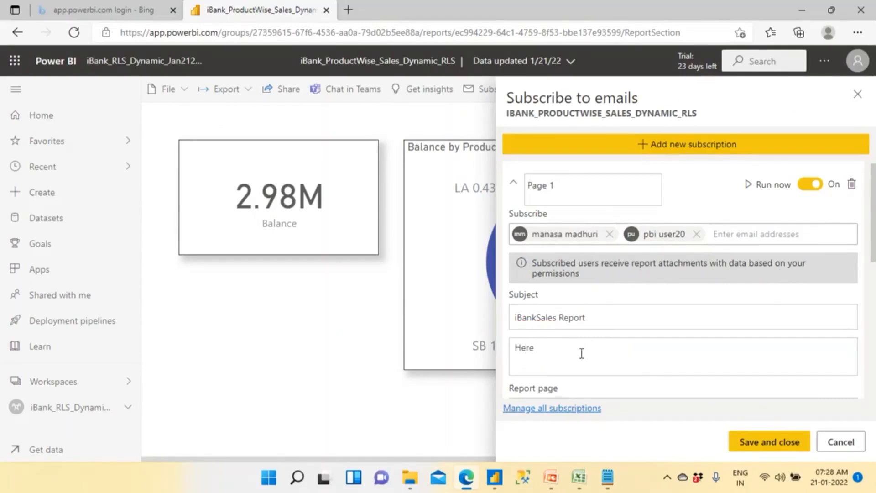
{"action": "type", "text": "is the "}
{"action": "type", "text": "las"}
{"action": "type", "text": "test"}
{"action": "type", "text": " Sales Report"}
{"action": "type", "text": " if"}
{"action": "key", "text": "BackSpace"}
{"action": "key", "text": "BackSpace"}
{"action": "type", "text": "of lab"}
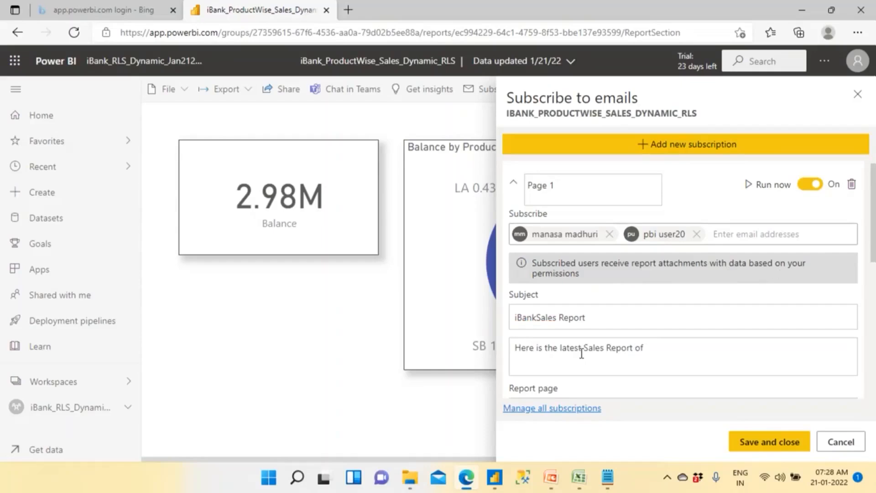
{"action": "key", "text": "BackSpace"}
{"action": "key", "text": "BackSpace"}
{"action": "key", "text": "BackSpace"}
{"action": "type", "text": "iBank"}
- Keep Page 1 as the report page and set the subscription frequency to Weekly
{"action": "scroll", "coordinate": [545, 383], "scroll_direction": "down", "scroll_amount": 1}
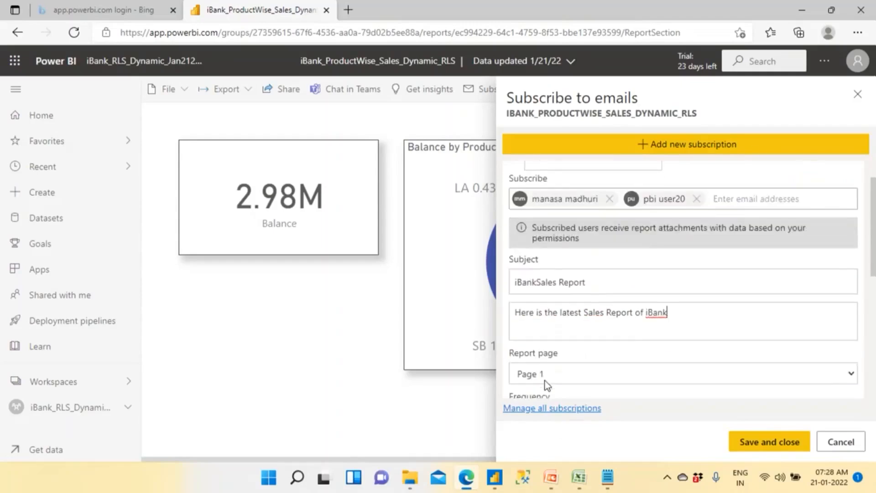
{"action": "scroll", "coordinate": [545, 379], "scroll_direction": "down", "scroll_amount": 1}
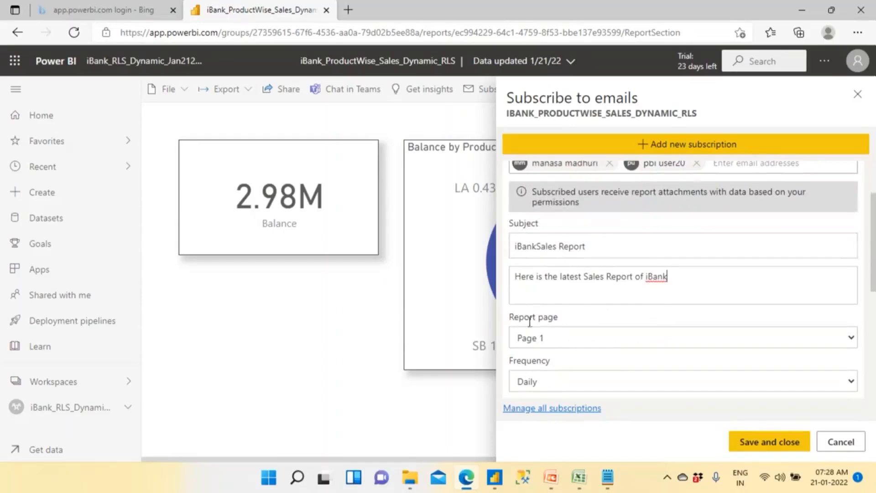
{"action": "left_click", "coordinate": [556, 340]}
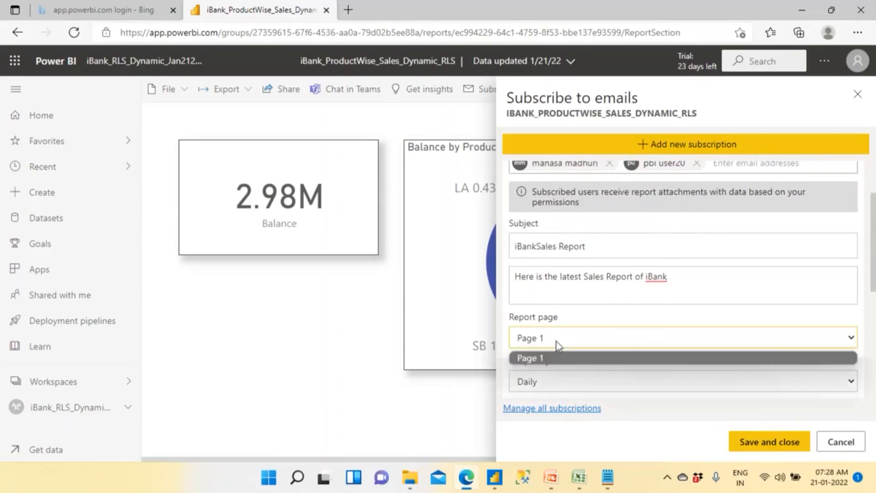
{"action": "left_click", "coordinate": [557, 341]}
{"action": "scroll", "coordinate": [557, 341], "scroll_direction": "down", "scroll_amount": 2}
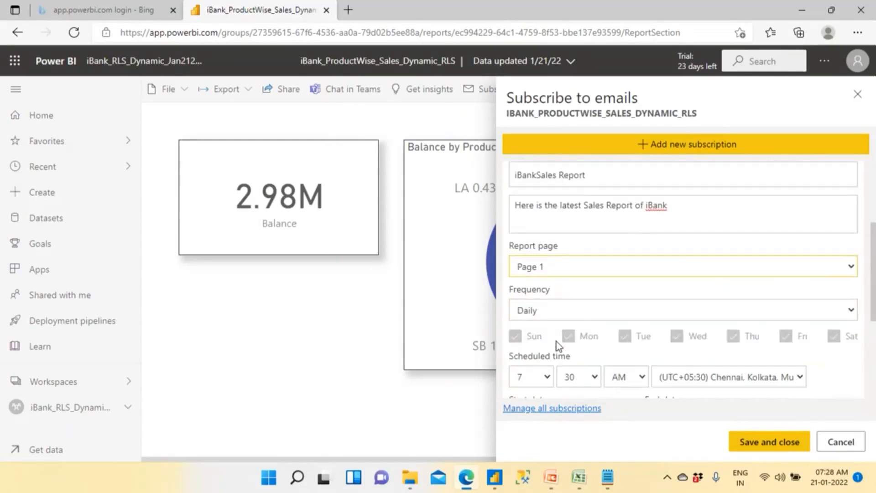
{"action": "left_click", "coordinate": [551, 307]}
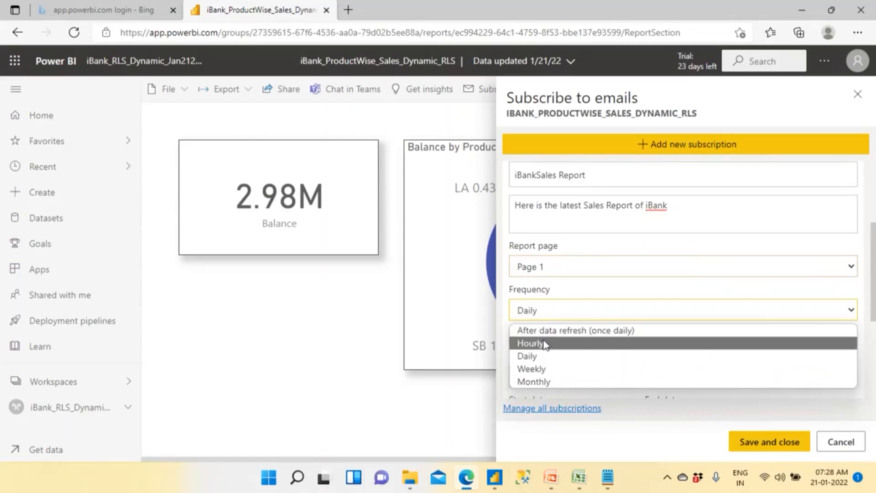
{"action": "left_click", "coordinate": [550, 369]}
- Restrict the weekly schedule to Sunday by excluding Monday through Saturday
{"action": "scroll", "coordinate": [559, 247], "scroll_direction": "down", "scroll_amount": 3}
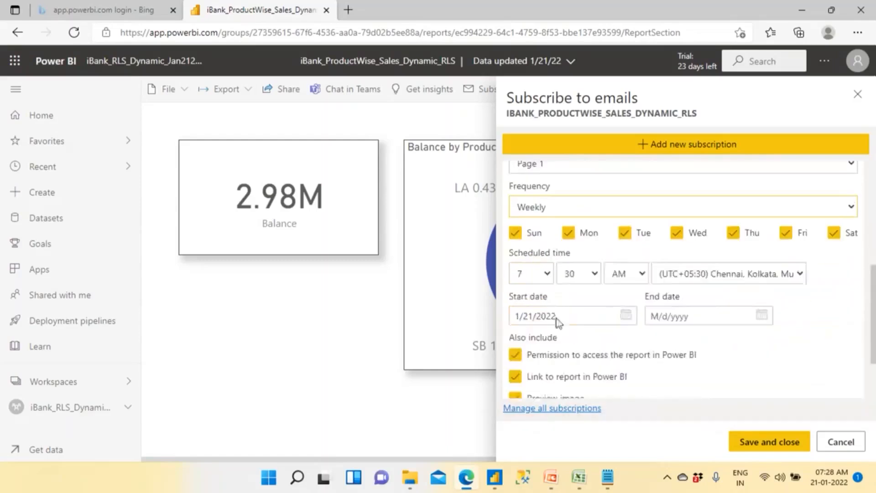
{"action": "left_click", "coordinate": [568, 229]}
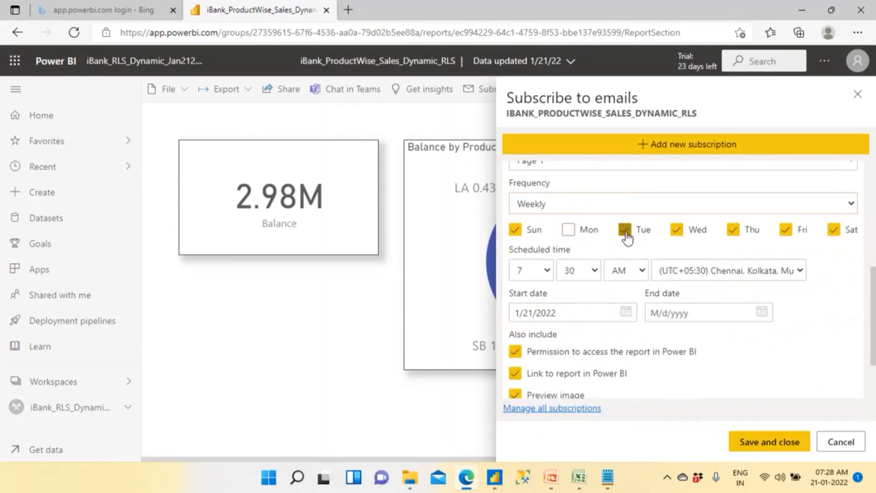
{"action": "left_click", "coordinate": [624, 229]}
{"action": "left_click", "coordinate": [677, 229]}
{"action": "left_click", "coordinate": [733, 229]}
{"action": "left_click", "coordinate": [785, 229]}
{"action": "left_click", "coordinate": [833, 229]}
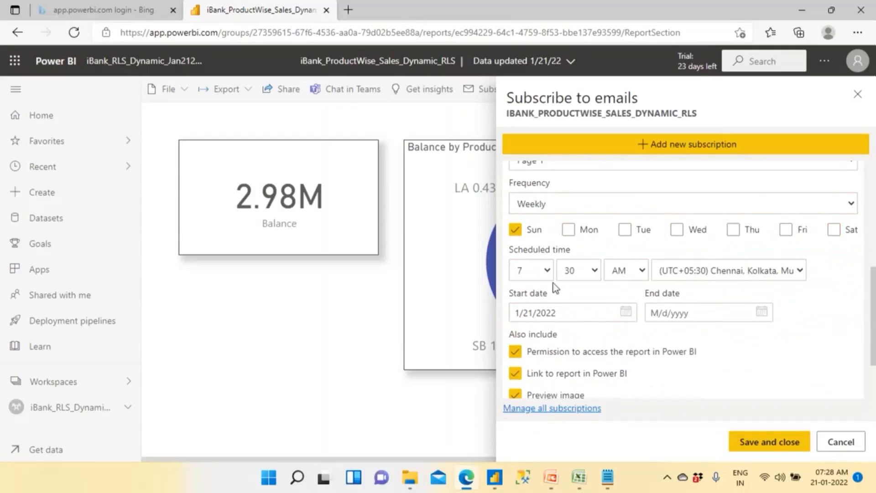
- Set the subscription's scheduled time to 6:00 AM
{"action": "left_click", "coordinate": [547, 270]}
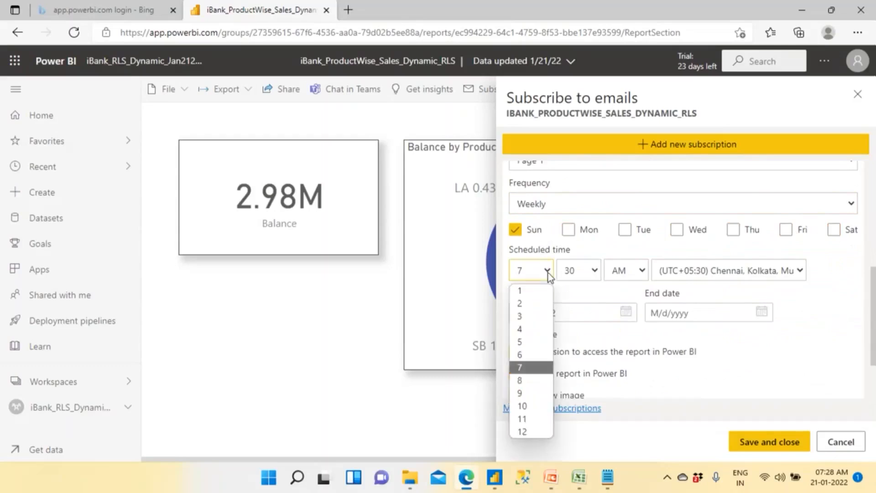
{"action": "left_click", "coordinate": [530, 354]}
{"action": "left_click", "coordinate": [579, 274]}
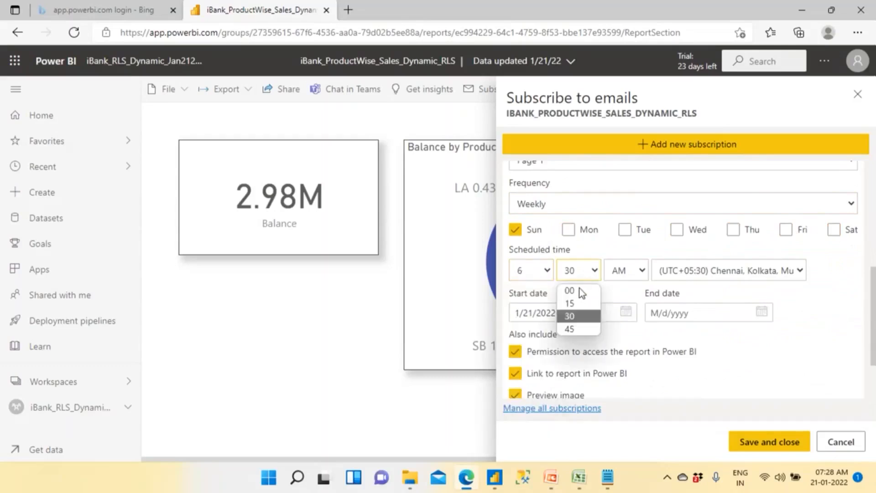
{"action": "left_click", "coordinate": [578, 292]}
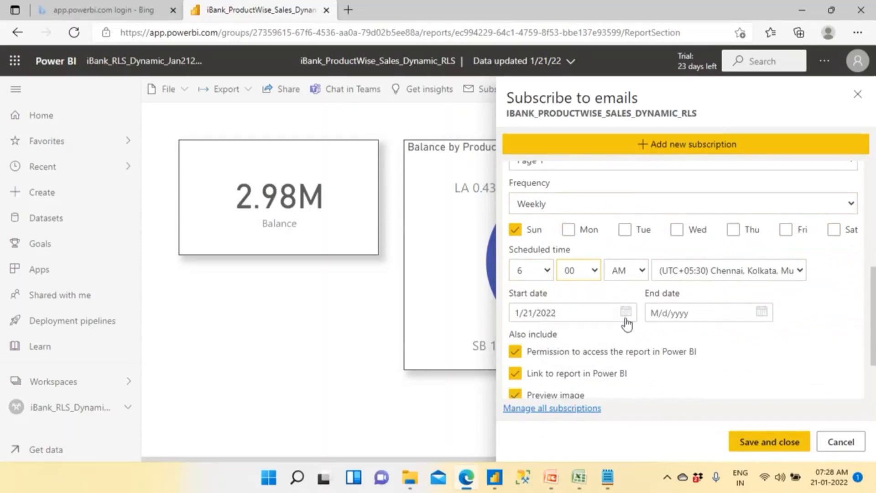
- Set the subscription frequency to Hourly and review the scheduling and delivery options
{"action": "scroll", "coordinate": [606, 360], "scroll_direction": "down", "scroll_amount": 2}
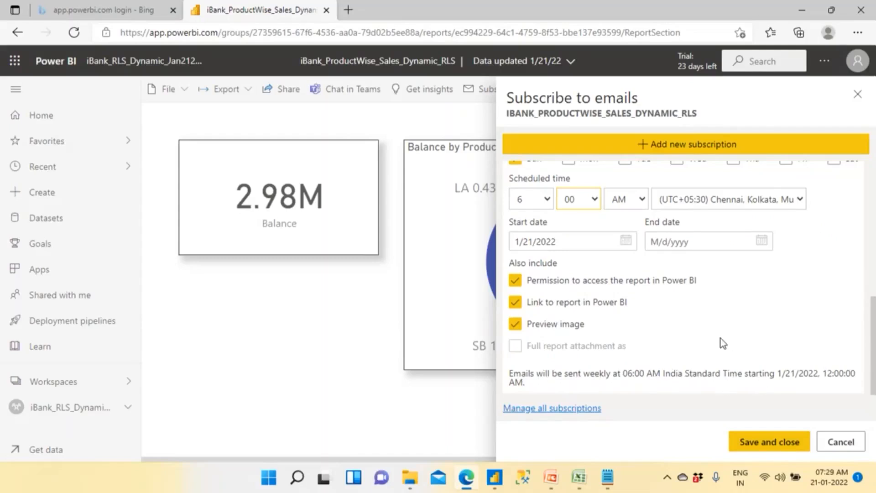
{"action": "scroll", "coordinate": [721, 338], "scroll_direction": "up", "scroll_amount": 6}
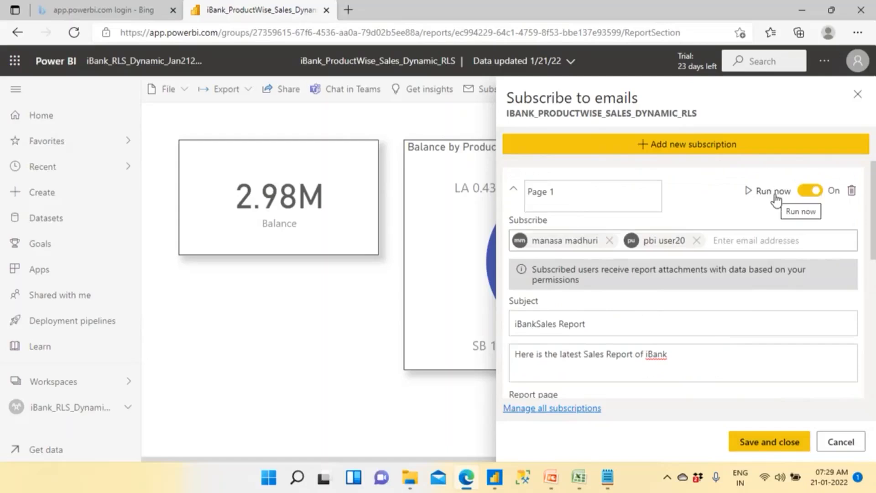
{"action": "scroll", "coordinate": [776, 199], "scroll_direction": "down", "scroll_amount": 5}
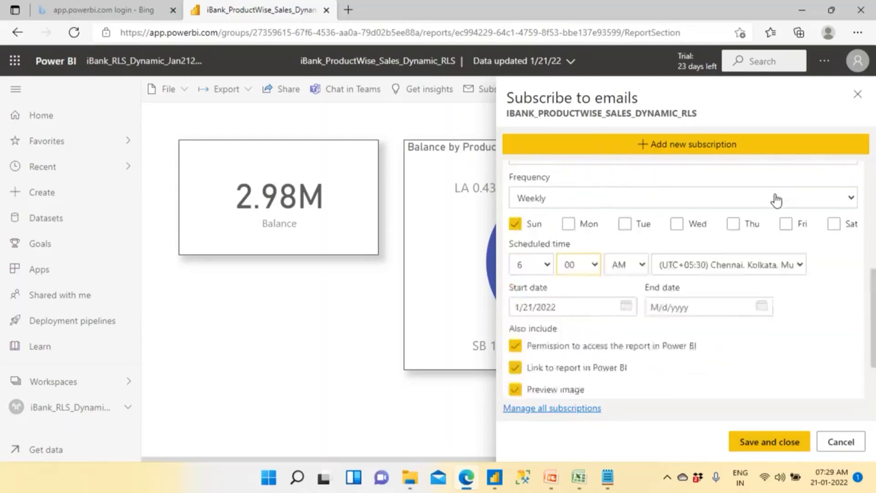
{"action": "scroll", "coordinate": [733, 237], "scroll_direction": "up", "scroll_amount": 2}
{"action": "left_click", "coordinate": [570, 302]}
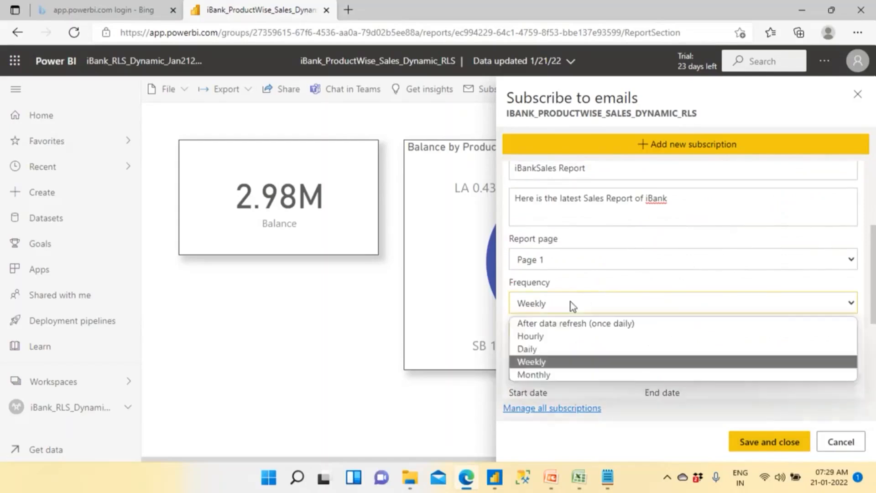
{"action": "left_click", "coordinate": [560, 336]}
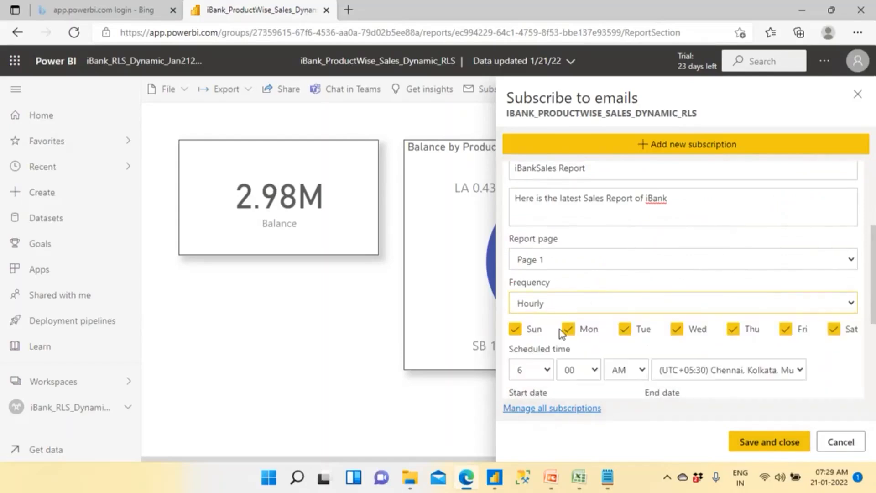
{"action": "scroll", "coordinate": [573, 292], "scroll_direction": "down", "scroll_amount": 4}
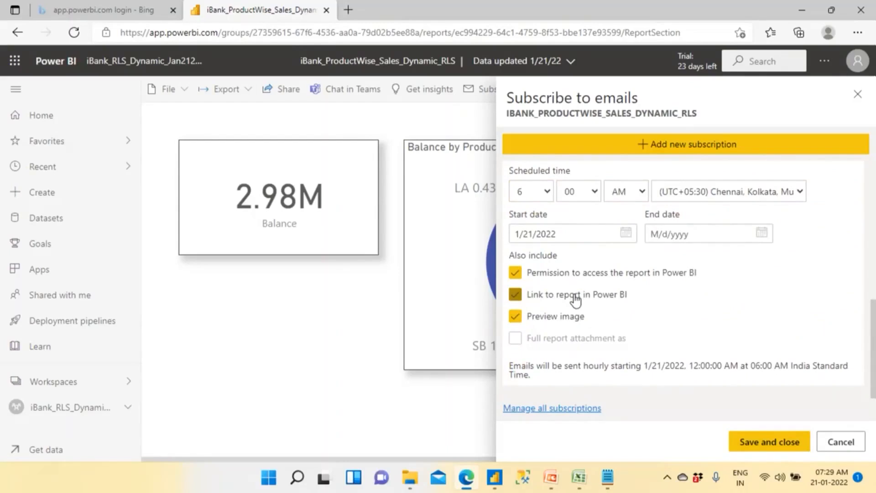
{"action": "scroll", "coordinate": [574, 299], "scroll_direction": "up", "scroll_amount": 3}
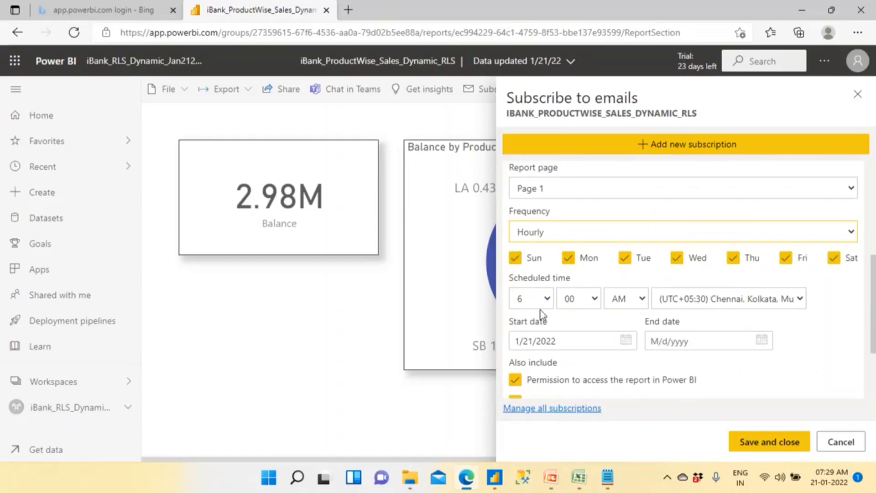
- Change the subscription frequency to Monthly and schedule it for days 11,12,17 of every month
{"action": "left_click", "coordinate": [598, 237]}
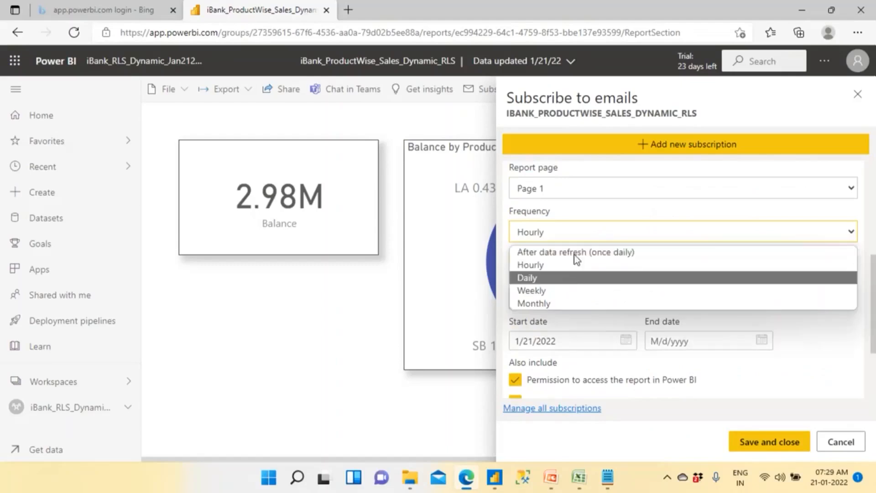
{"action": "left_click", "coordinate": [575, 262]}
{"action": "left_click", "coordinate": [570, 231]}
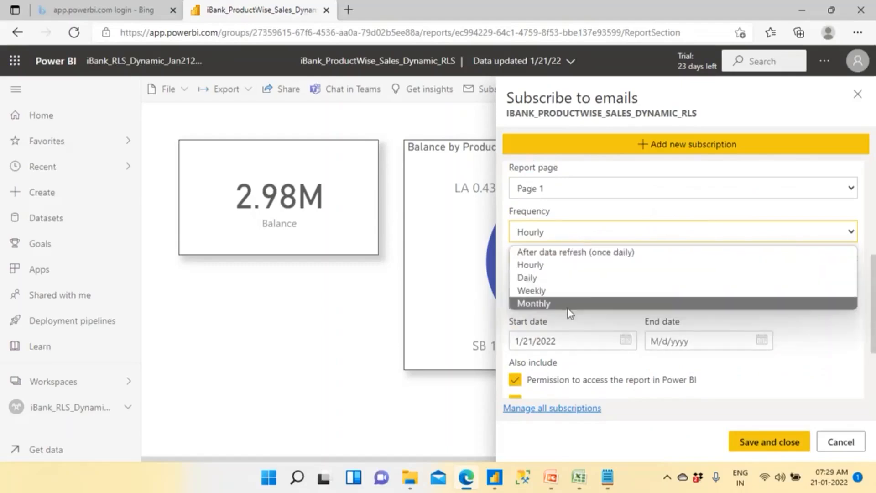
{"action": "left_click", "coordinate": [568, 308]}
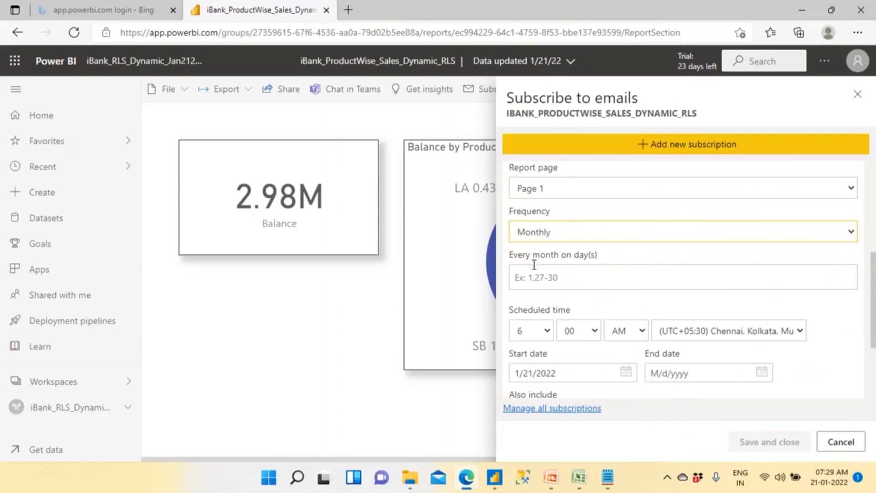
{"action": "left_click", "coordinate": [571, 281]}
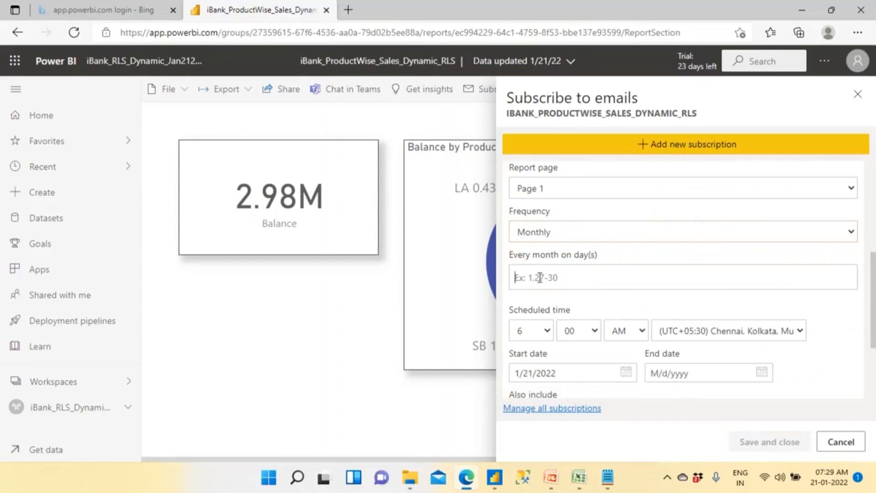
{"action": "type", "text": "11"}
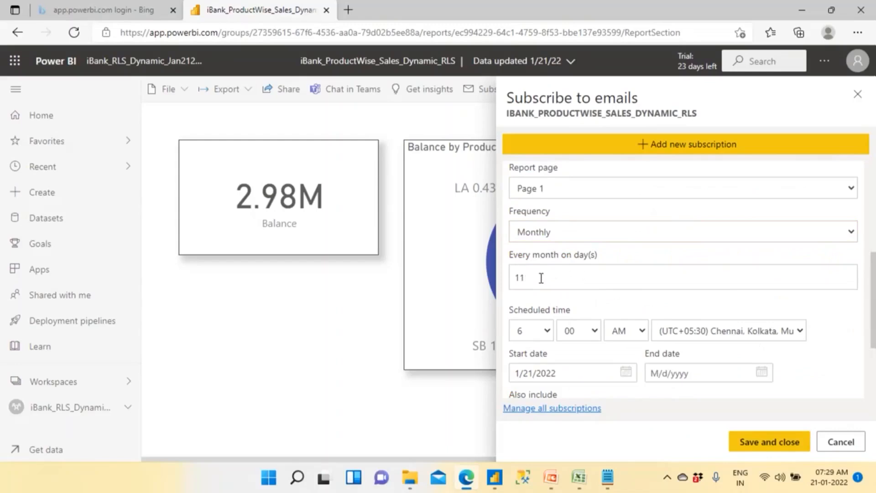
{"action": "type", "text": ",12,17"}
- Switch the subscription frequency from Monthly back to Hourly
{"action": "left_click_drag", "start_coordinate": [872, 285], "coordinate": [872, 167]}
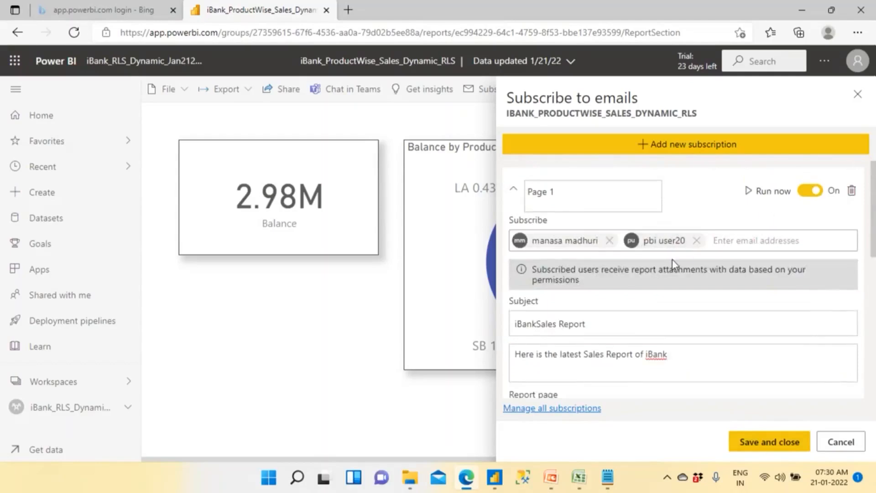
{"action": "scroll", "coordinate": [622, 343], "scroll_direction": "down", "scroll_amount": 5}
{"action": "scroll", "coordinate": [621, 343], "scroll_direction": "up", "scroll_amount": 5}
{"action": "scroll", "coordinate": [586, 330], "scroll_direction": "down", "scroll_amount": 3}
{"action": "scroll", "coordinate": [562, 326], "scroll_direction": "down", "scroll_amount": 2}
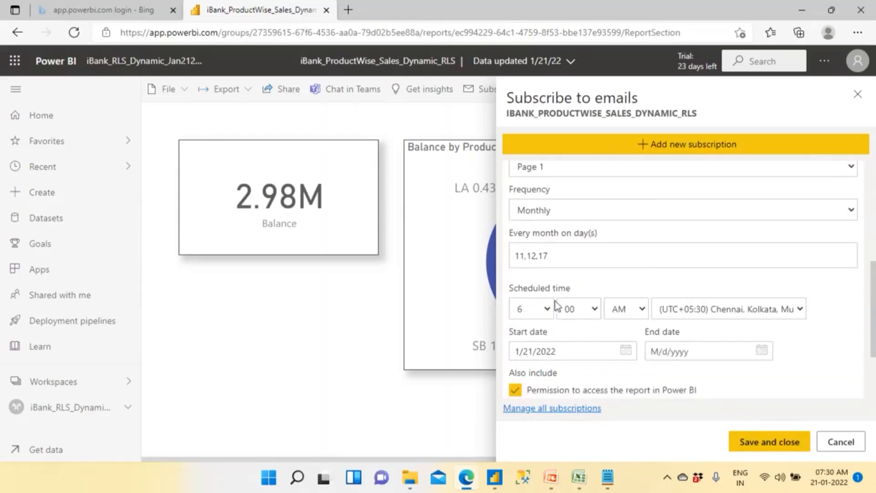
{"action": "left_click", "coordinate": [554, 210]}
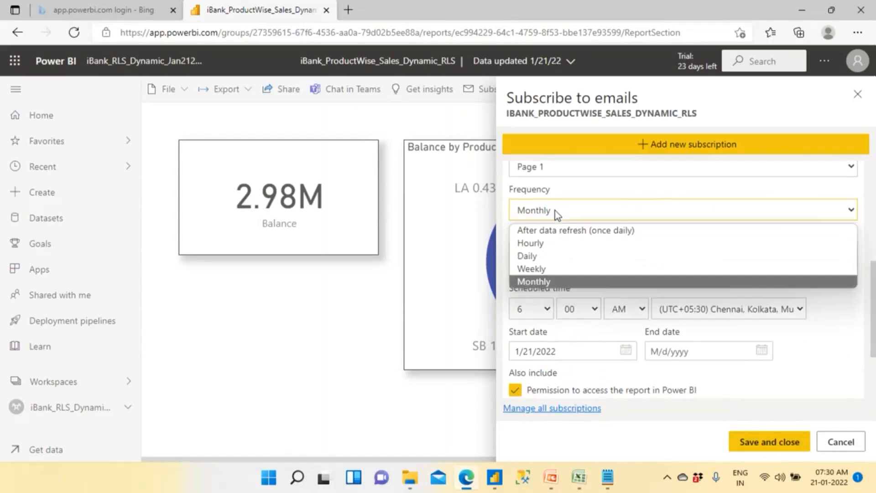
{"action": "left_click", "coordinate": [553, 244]}
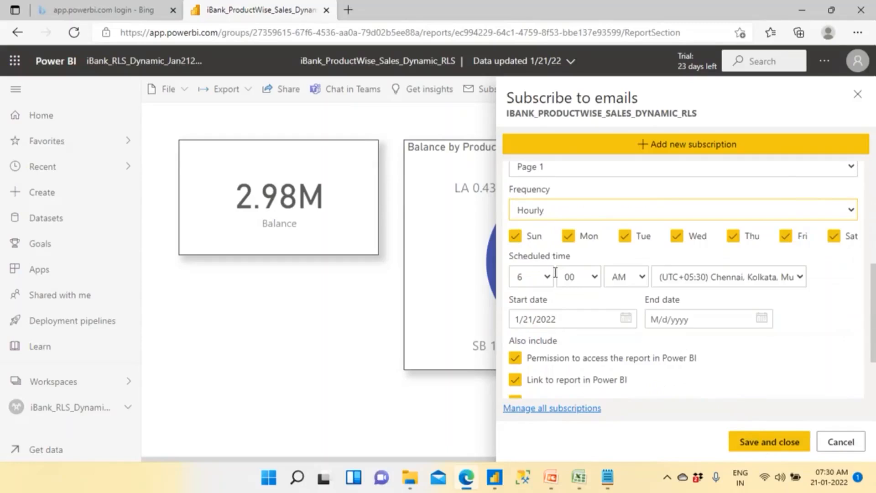
{"action": "left_click", "coordinate": [544, 212]}
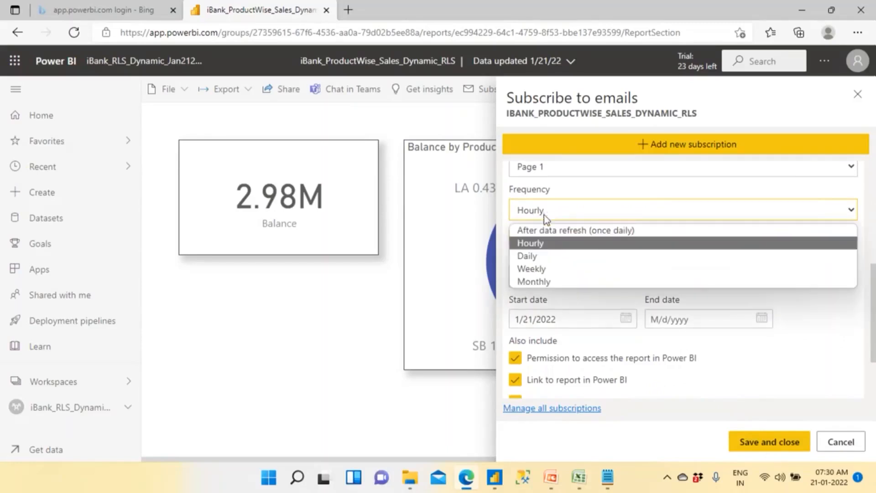
{"action": "left_click", "coordinate": [551, 248]}
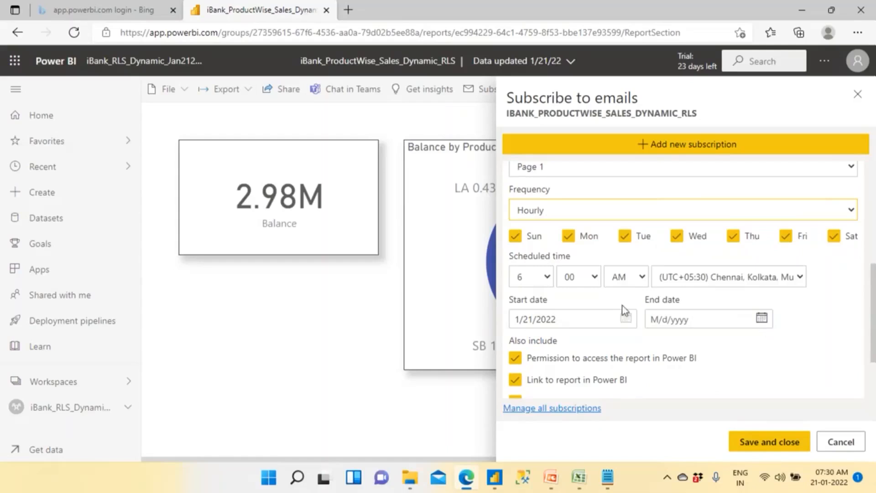
- Set the subscription's end date to 4/30/2022
{"action": "left_click", "coordinate": [761, 319]}
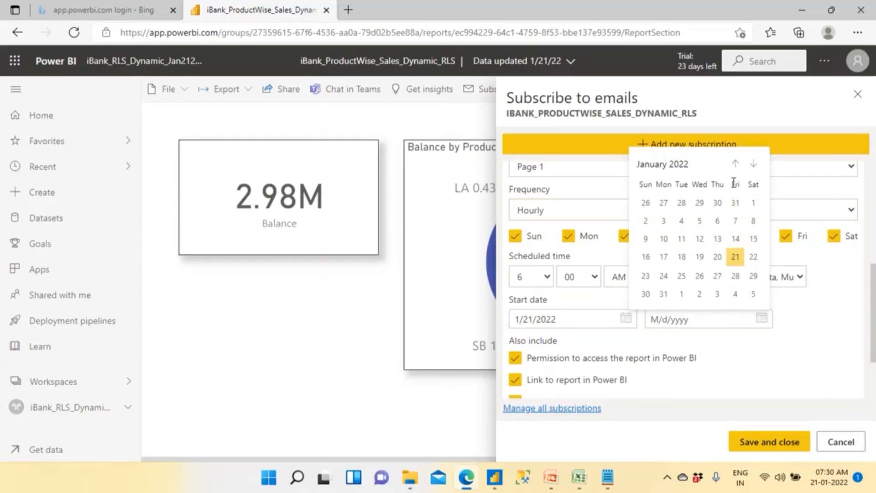
{"action": "left_click", "coordinate": [755, 167]}
{"action": "left_click", "coordinate": [753, 183]}
{"action": "left_click", "coordinate": [754, 182]}
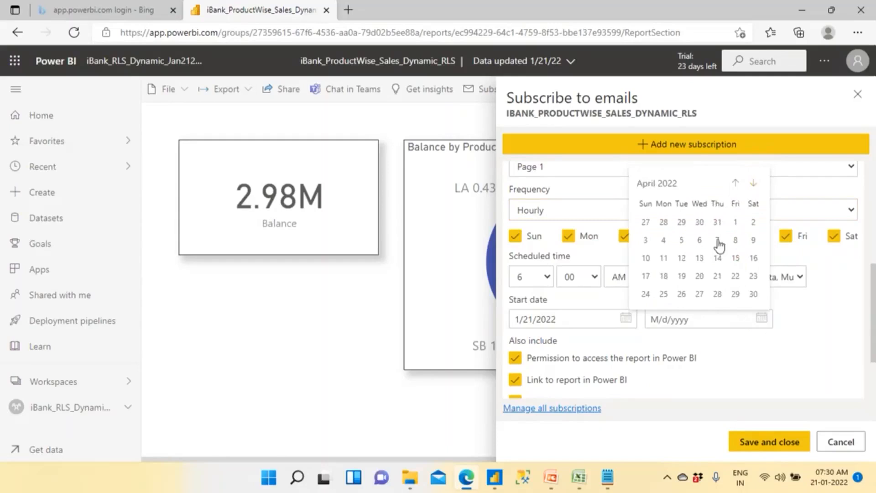
{"action": "left_click", "coordinate": [751, 295]}
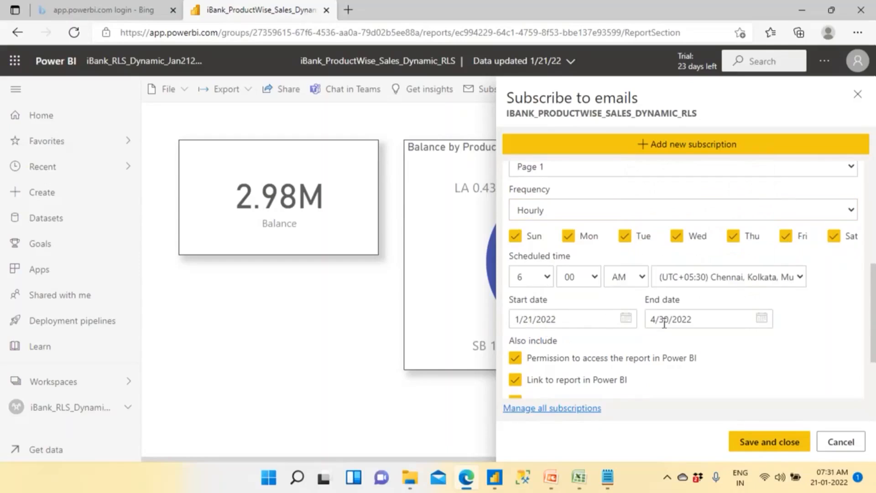
- Review the subscription's details, then save it and close the subscription settings
{"action": "scroll", "coordinate": [664, 323], "scroll_direction": "down", "scroll_amount": 2}
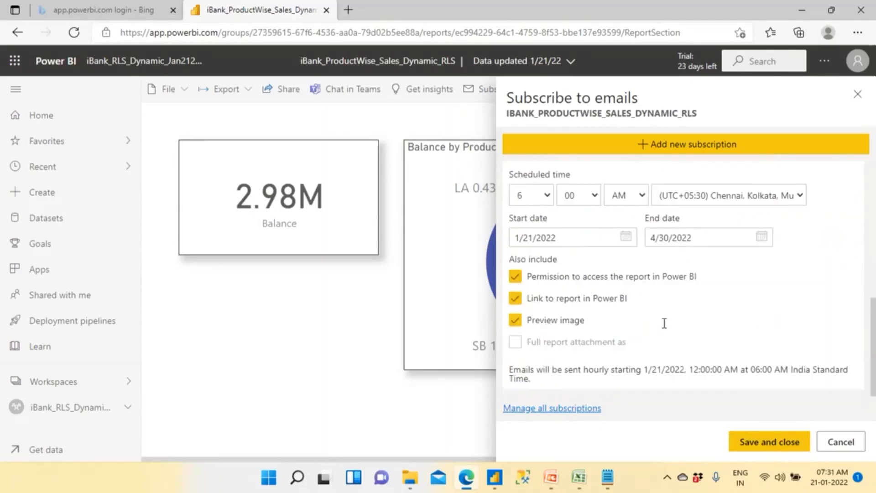
{"action": "scroll", "coordinate": [664, 324], "scroll_direction": "up", "scroll_amount": 5}
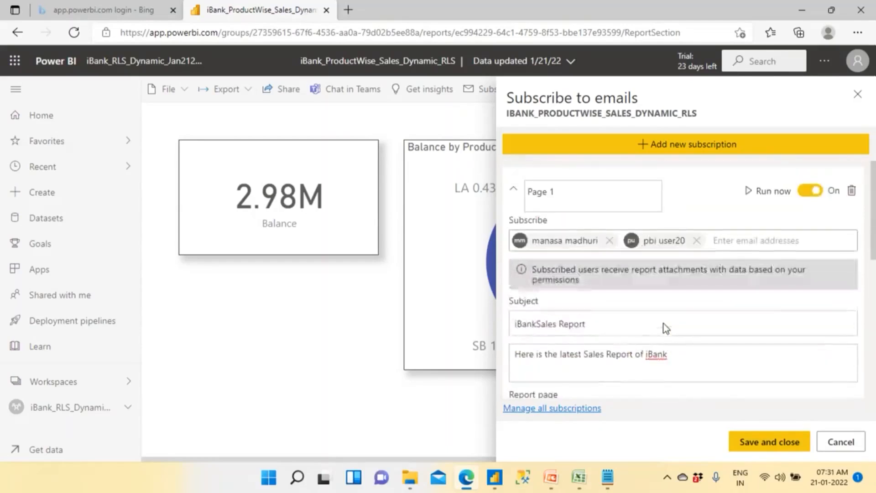
{"action": "left_click", "coordinate": [771, 442]}
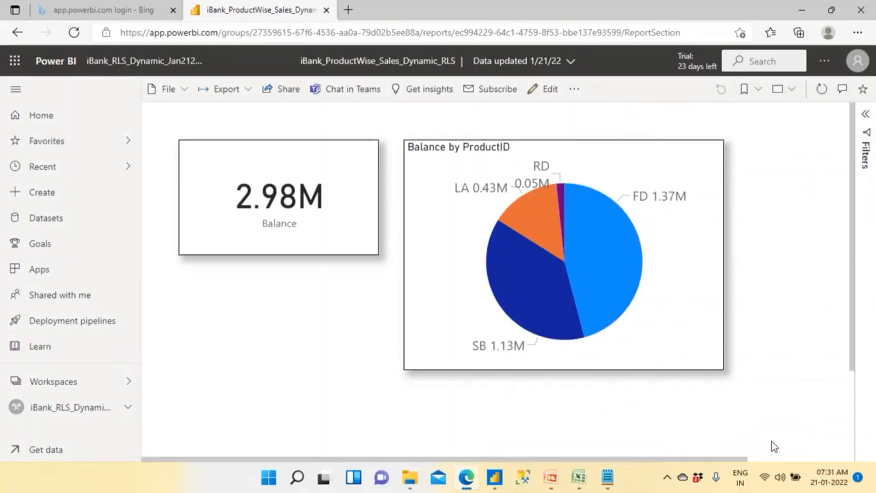
- Look up the available insights for the report and close them again
{"action": "left_click", "coordinate": [439, 97]}
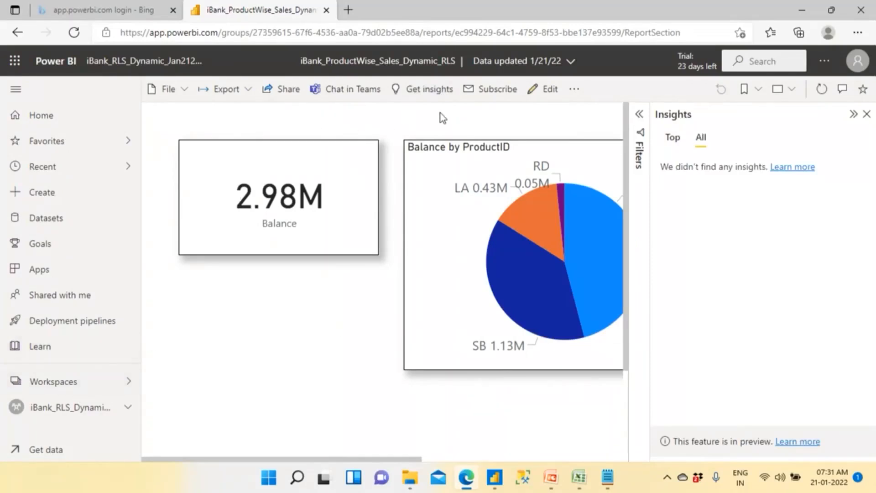
{"action": "left_click", "coordinate": [867, 114]}
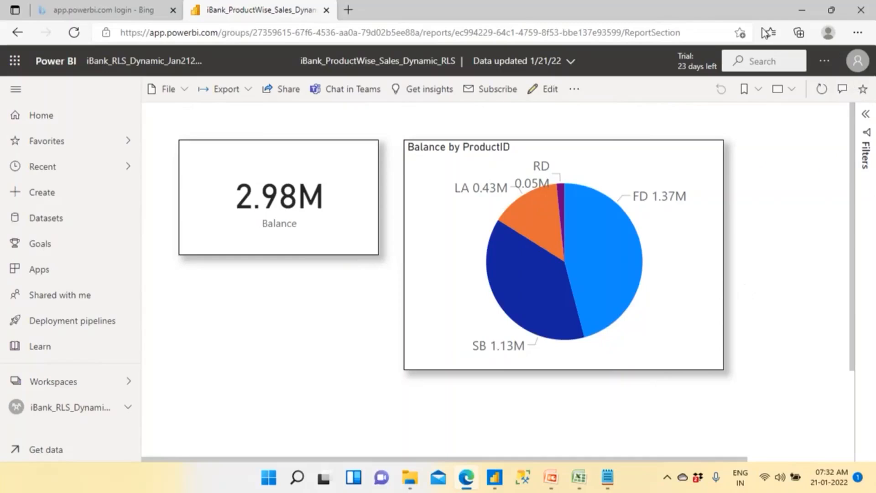
{"action": "left_click", "coordinate": [693, 11]}
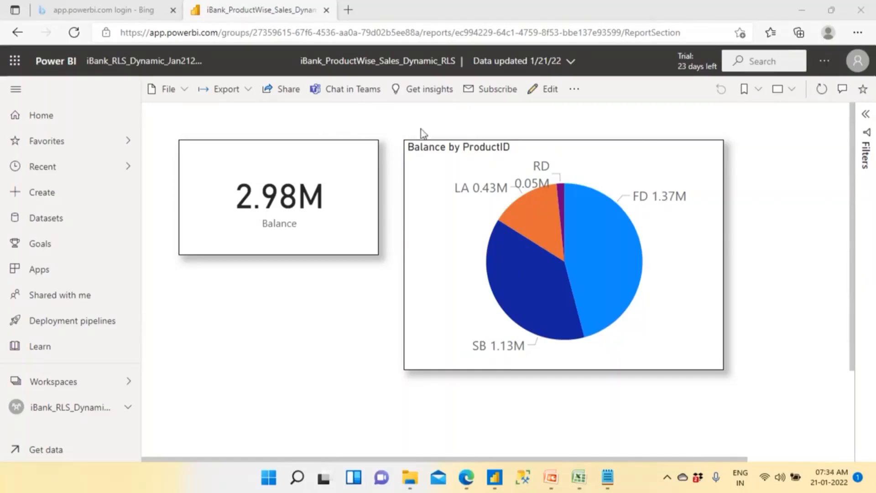
- View the option for sharing the report in a Microsoft Teams chat and dismiss it without signing in
{"action": "left_click", "coordinate": [342, 93]}
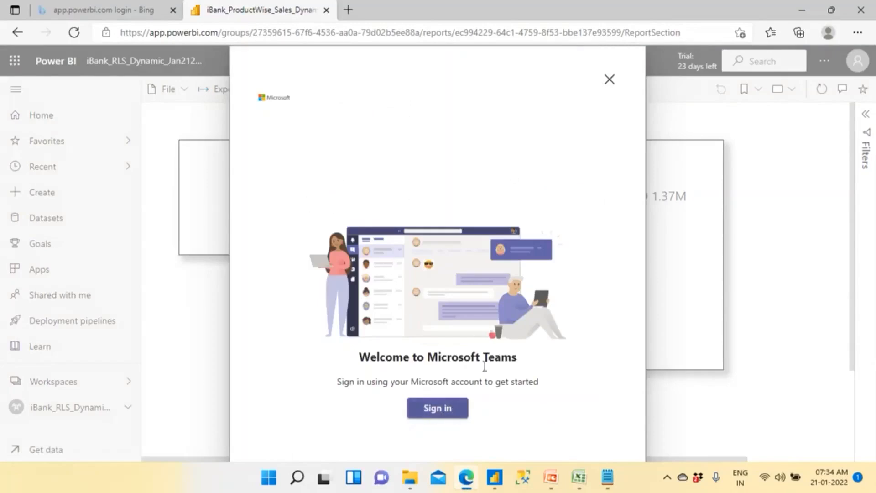
{"action": "left_click", "coordinate": [610, 80]}
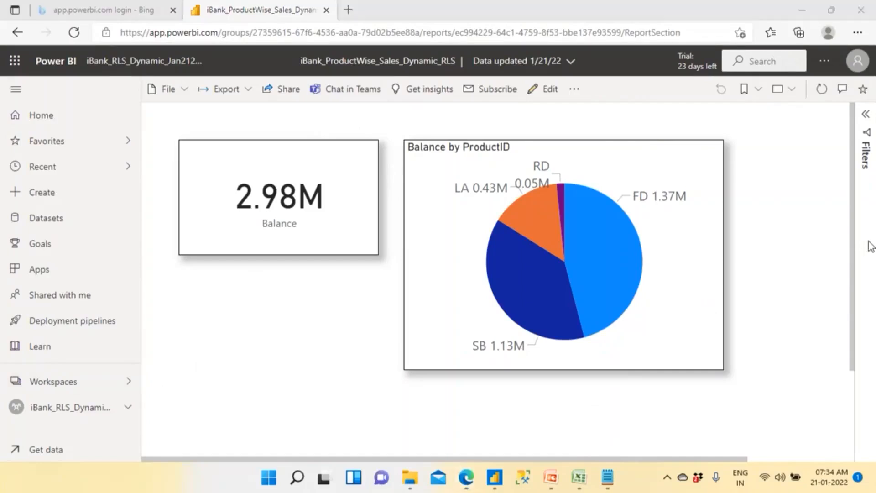
{"action": "left_click", "coordinate": [585, 117]}
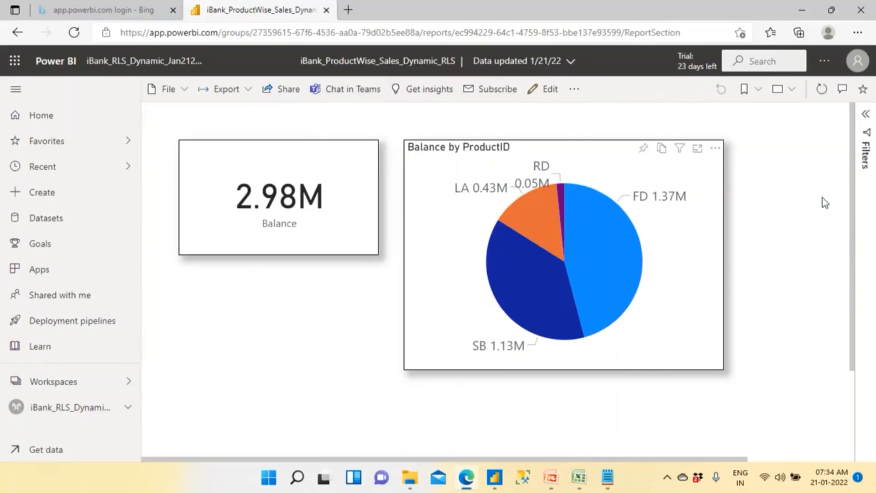
- Switch to the PowerPoint slide show displaying the training company's contact details
{"action": "key", "text": "alt+Tab"}
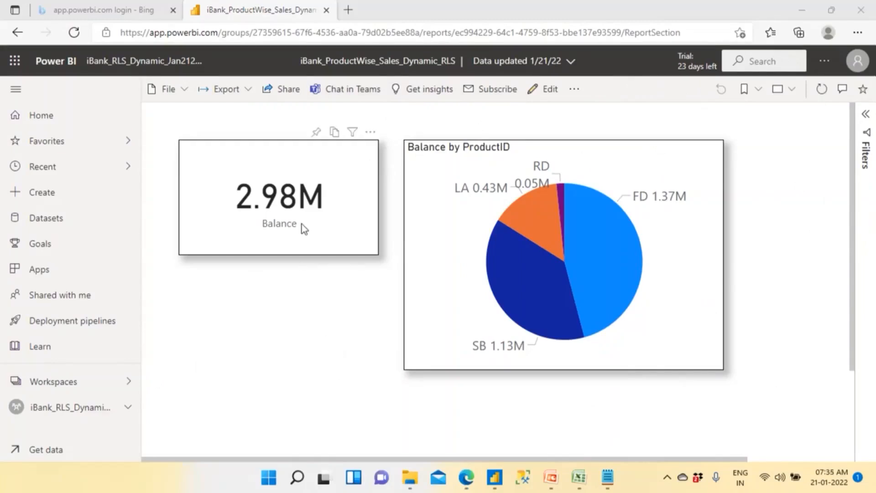
{"action": "left_click", "coordinate": [117, 13]}
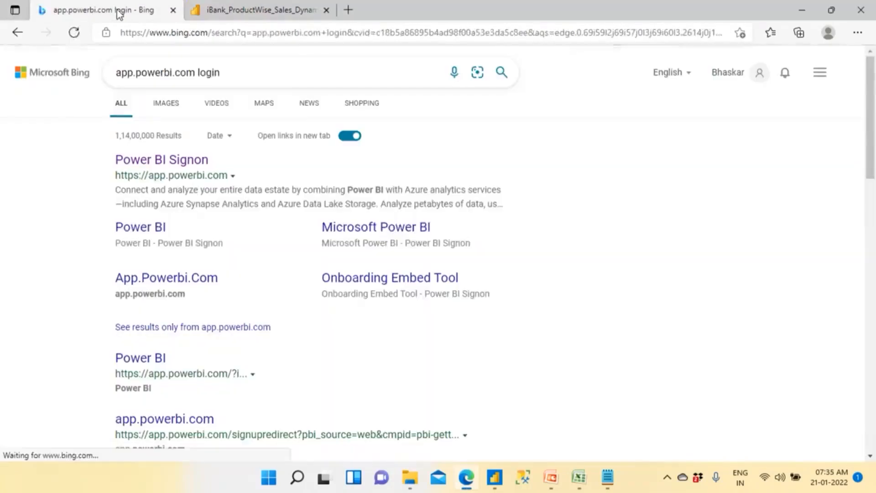
{"action": "left_click", "coordinate": [255, 14]}
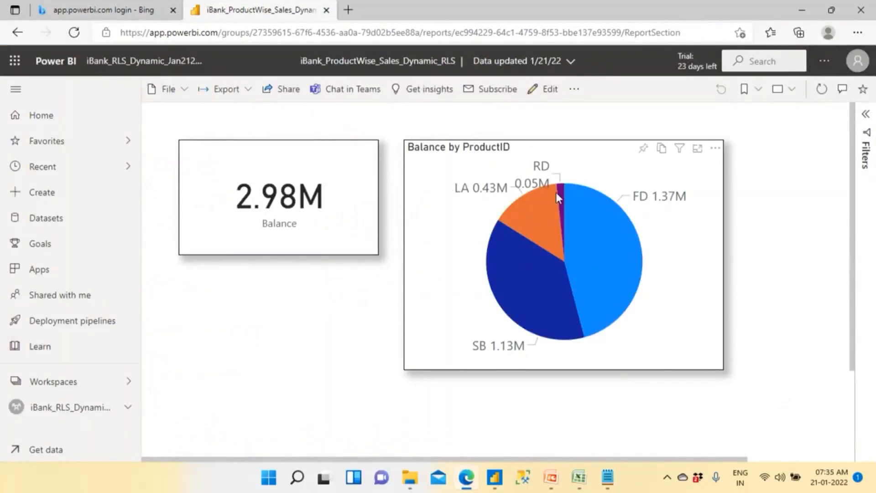
{"action": "mouse_move", "coordinate": [555, 193]}
{"action": "mouse_move", "coordinate": [551, 476]}
{"action": "left_click", "coordinate": [594, 417]}
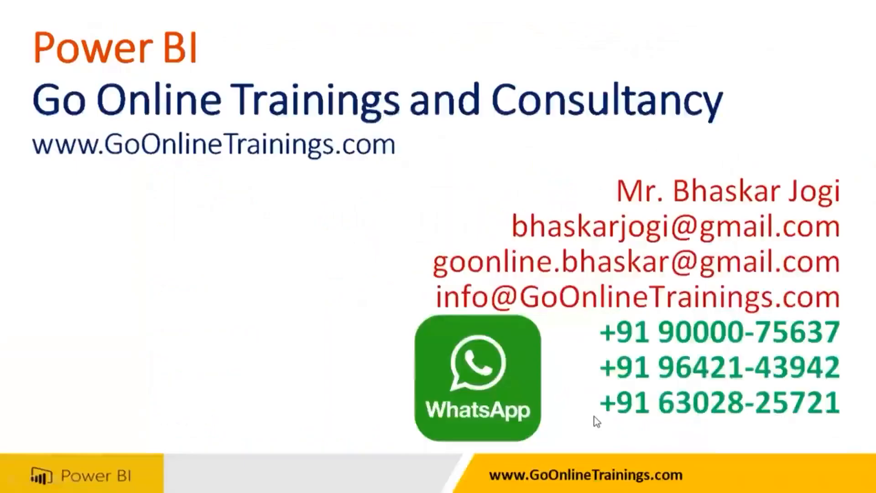